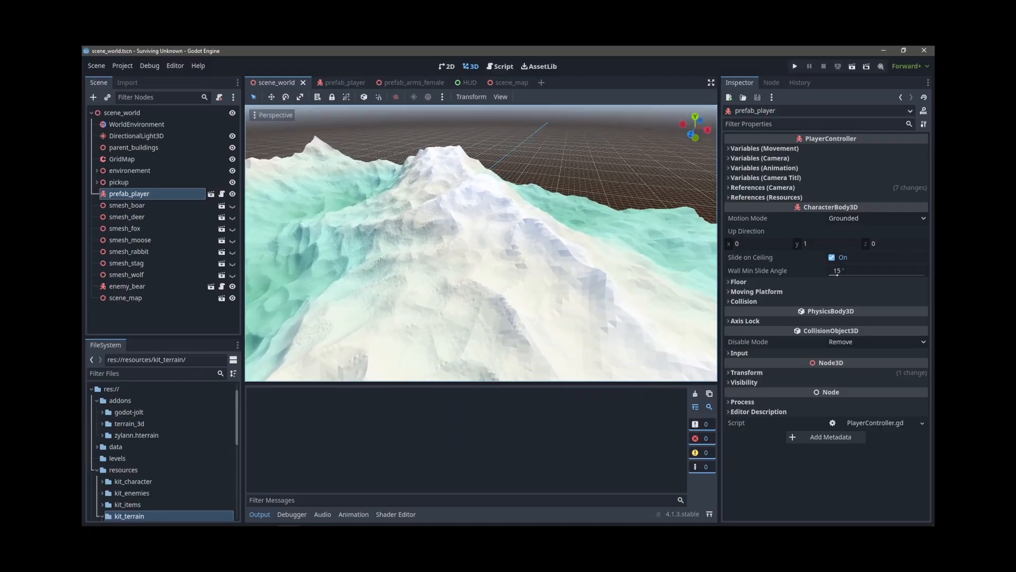
{"action": "mouse_move", "coordinate": [608, 130]}
{"action": "right_mouse_down"}
{"action": "mouse_move", "coordinate": [604, 107]}
{"action": "mouse_move", "coordinate": [606, 128]}
{"action": "right_mouse_up"}
{"action": "key", "text": "w"}
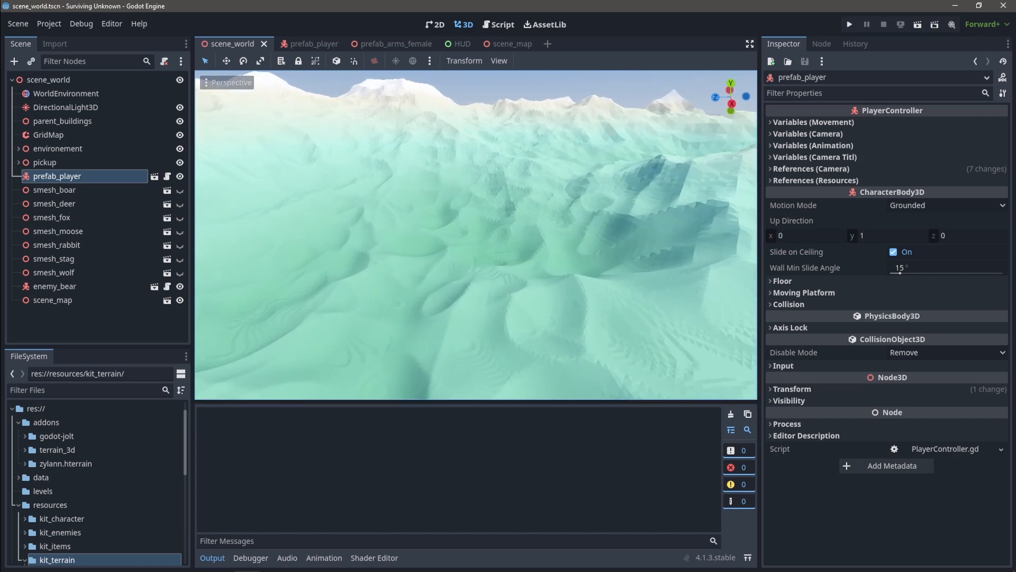
{"action": "left_click_drag", "start_coordinate": [1015, 105], "coordinate": [625, 79]}
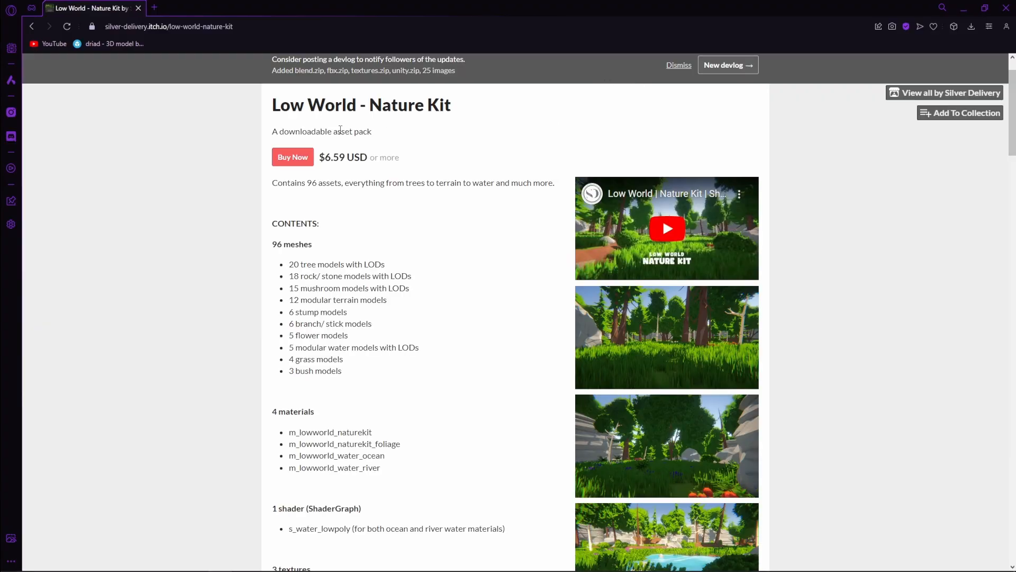
Review the Low World - Nature Kit page on itch.io, reading its mesh contents list and paging through the gallery images
{"action": "scroll", "coordinate": [802, 212], "scroll_direction": "down", "scroll_amount": 3}
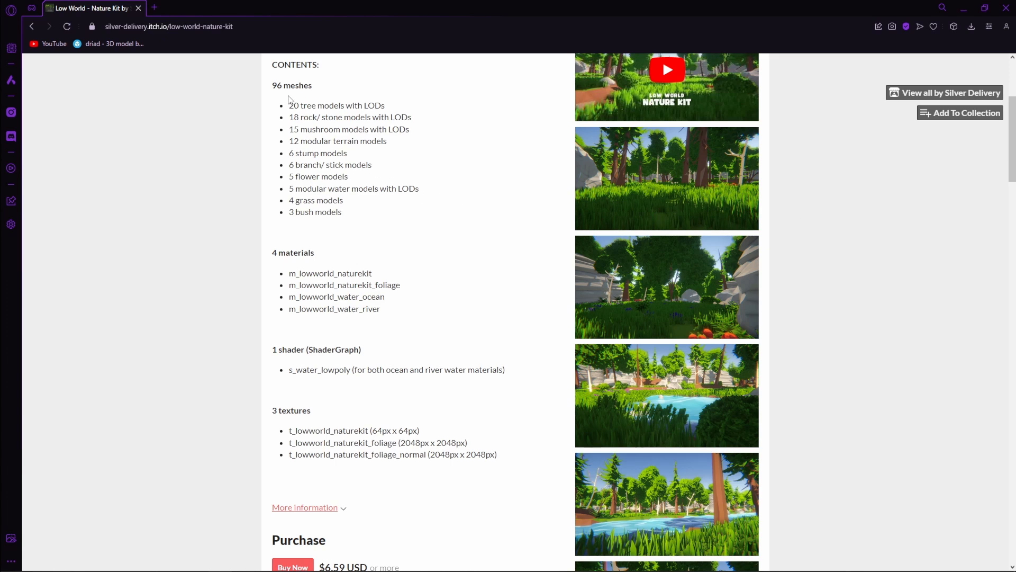
{"action": "left_click_drag", "start_coordinate": [273, 85], "coordinate": [325, 95]}
{"action": "left_click", "coordinate": [326, 95]}
{"action": "left_click", "coordinate": [673, 297]}
{"action": "left_click", "coordinate": [873, 313]}
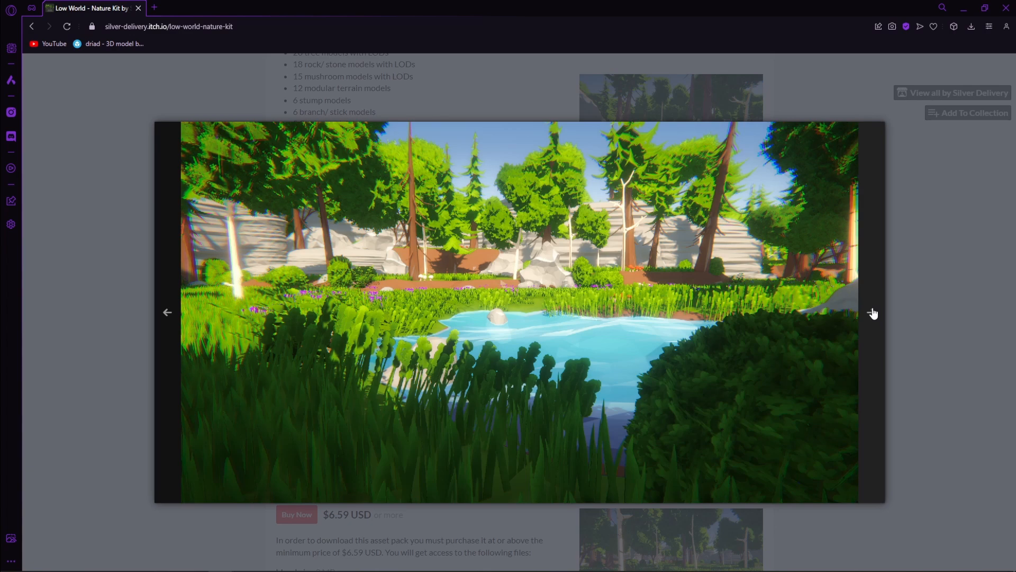
{"action": "left_click", "coordinate": [873, 313]}
{"action": "left_click", "coordinate": [873, 313]}
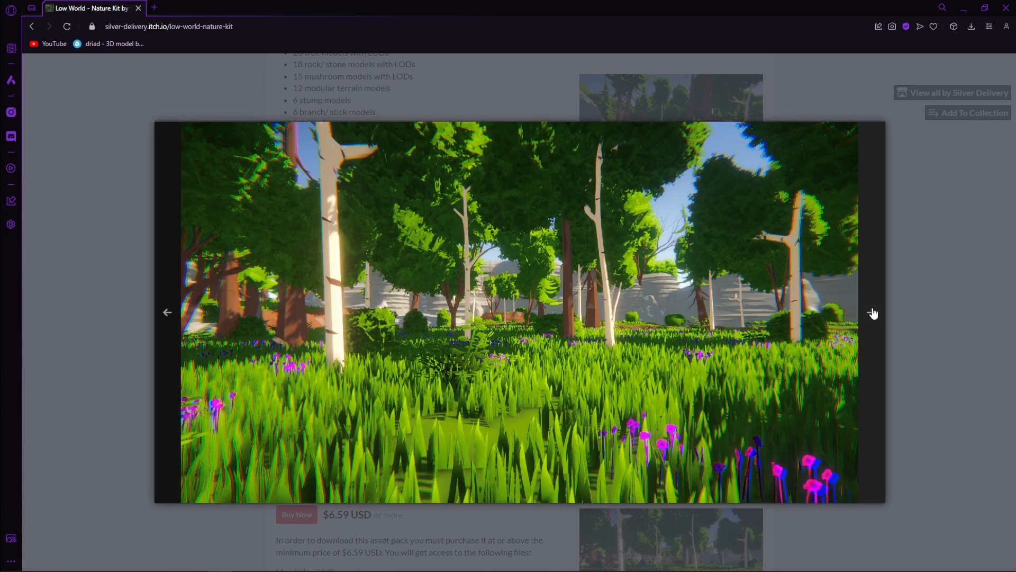
{"action": "left_click", "coordinate": [873, 310]}
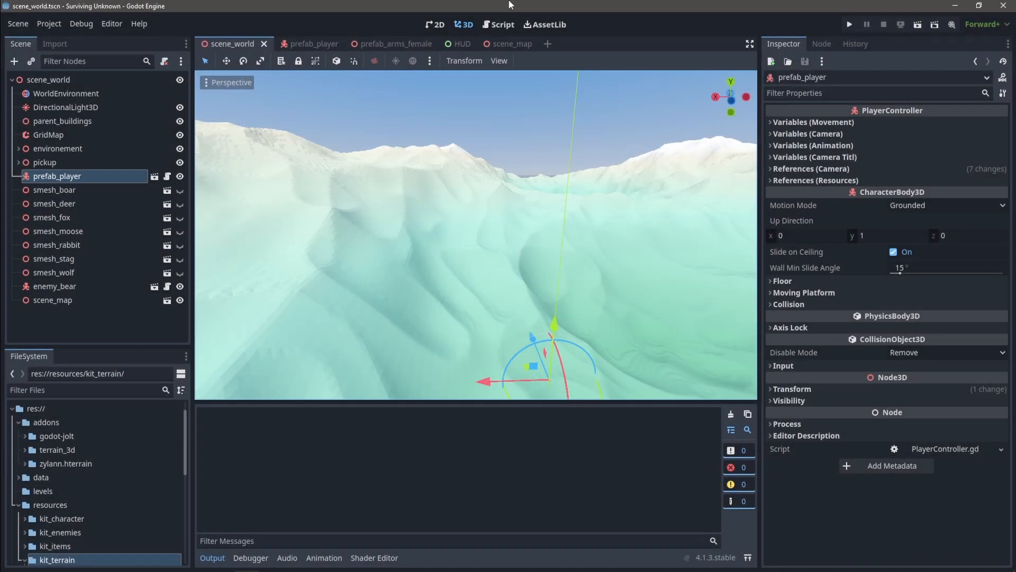
In Godot, focus the view on prefab_player and collapse the addons, resources and Low_World_Survival_Game_Kit folders, keeping SilverDelivery expanded
{"action": "right_click_drag", "start_coordinate": [521, 348], "coordinate": [693, 380]}
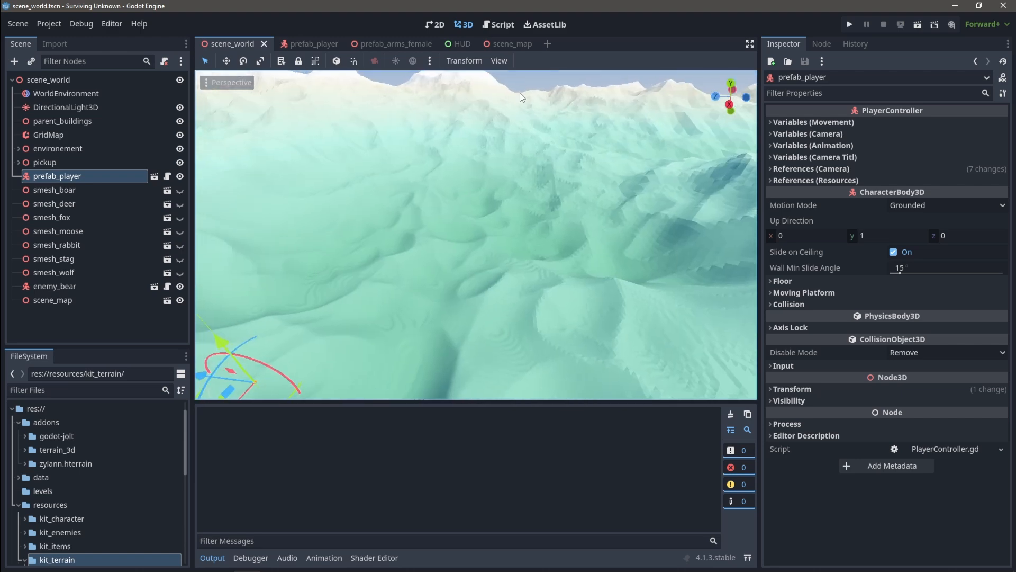
{"action": "key", "text": "f"}
{"action": "left_click", "coordinate": [18, 422]}
{"action": "left_click", "coordinate": [19, 463]}
{"action": "left_click", "coordinate": [18, 519]}
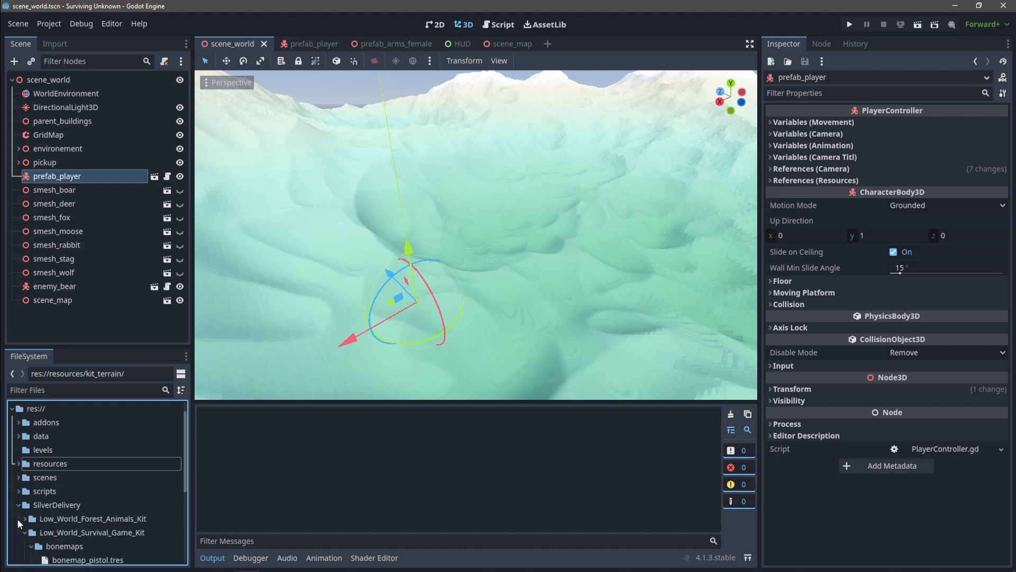
{"action": "scroll", "coordinate": [57, 500], "scroll_direction": "down", "scroll_amount": 5}
{"action": "left_click", "coordinate": [25, 432]}
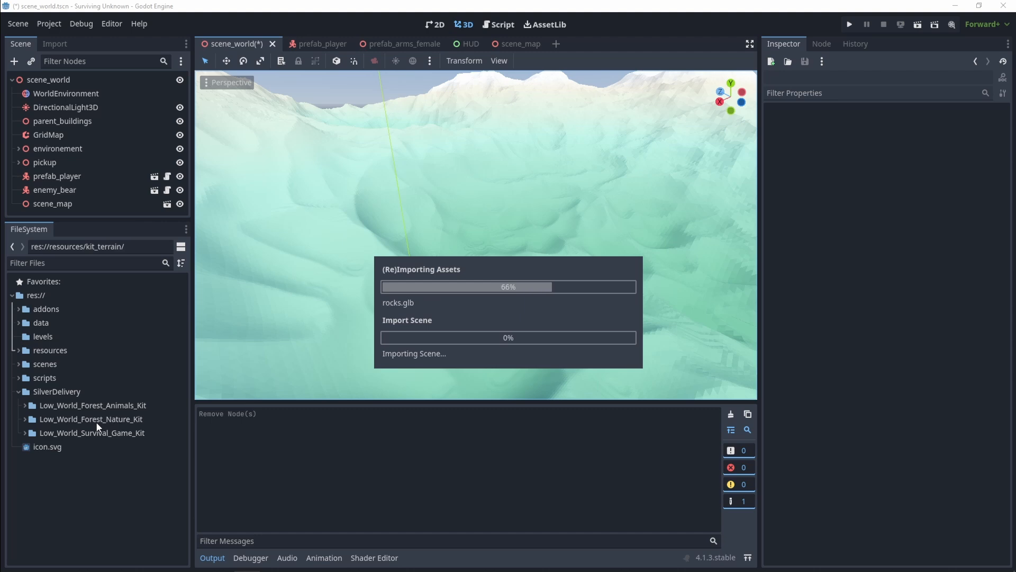
Look through the scenes folder of Low_World_Forest_Nature_Kit, including its terrain scenes
{"action": "left_click", "coordinate": [33, 475]}
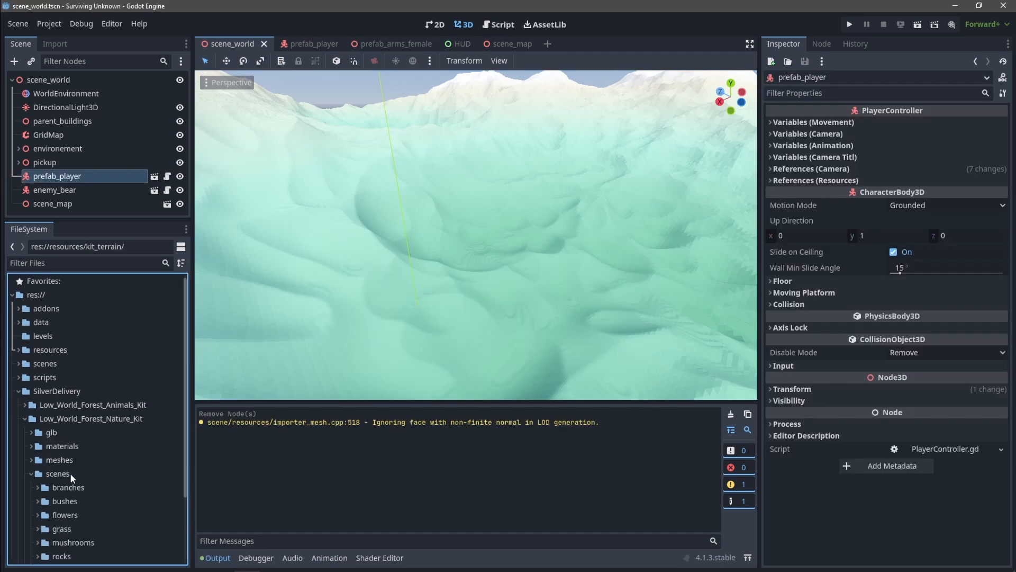
{"action": "scroll", "coordinate": [84, 471], "scroll_direction": "down", "scroll_amount": 3}
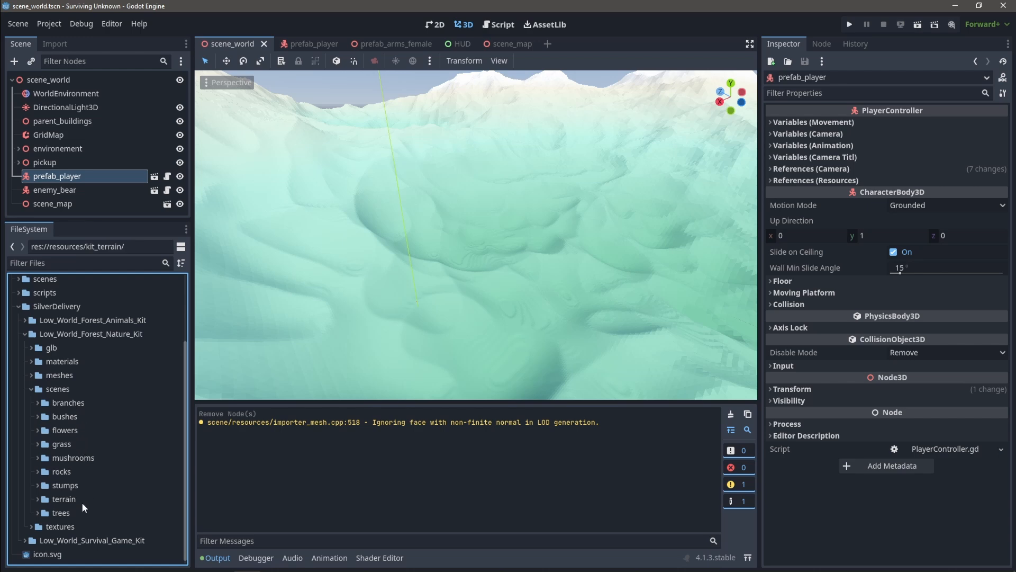
{"action": "left_click", "coordinate": [37, 499]}
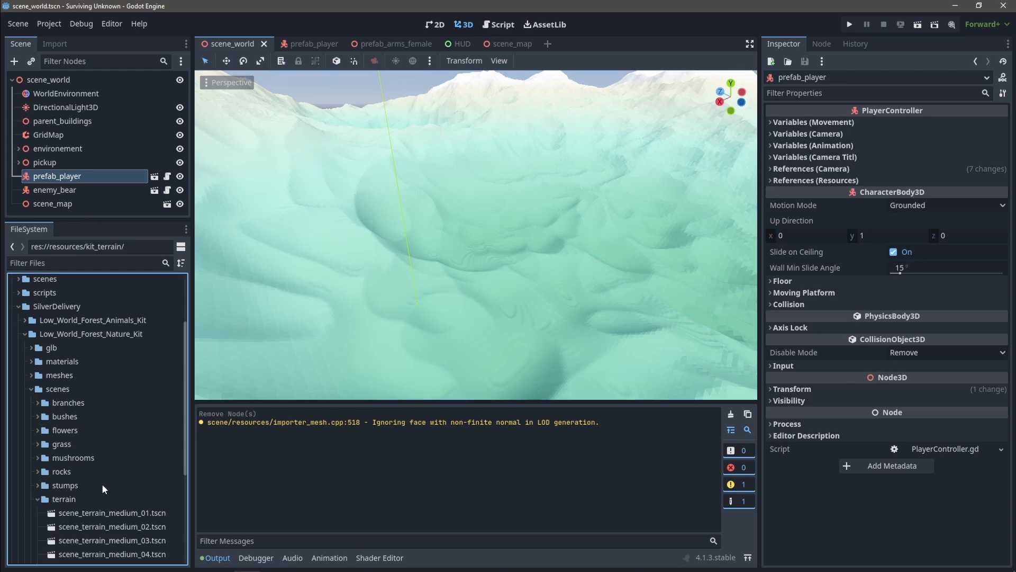
{"action": "scroll", "coordinate": [102, 484], "scroll_direction": "down", "scroll_amount": 6}
{"action": "left_click", "coordinate": [37, 335]}
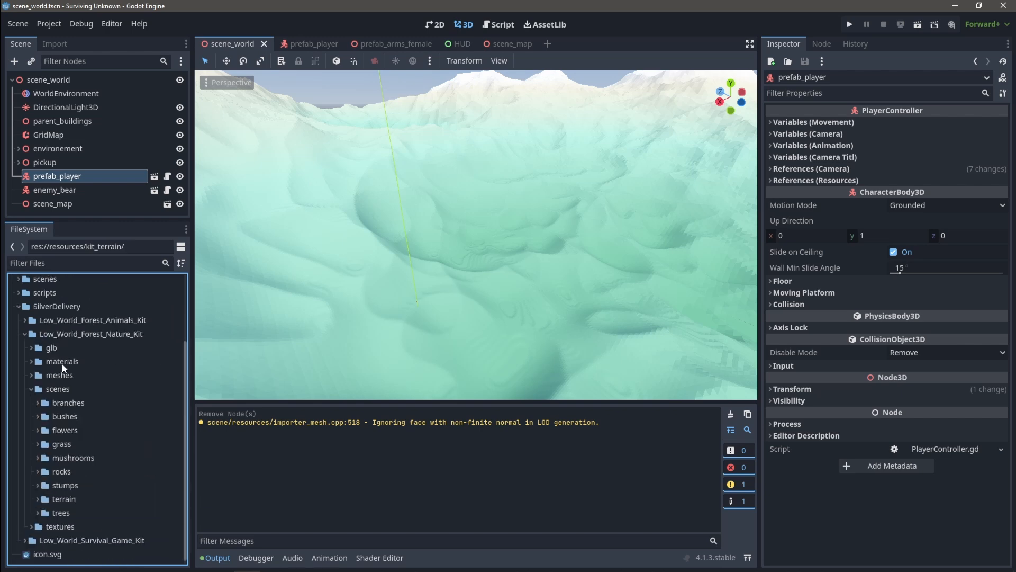
Instance scene_tree_pine_01.tscn from the nature kit's trees folder as a child of scene_world
{"action": "left_click", "coordinate": [38, 513]}
{"action": "scroll", "coordinate": [102, 500], "scroll_direction": "down", "scroll_amount": 4}
{"action": "scroll", "coordinate": [104, 448], "scroll_direction": "down", "scroll_amount": 5}
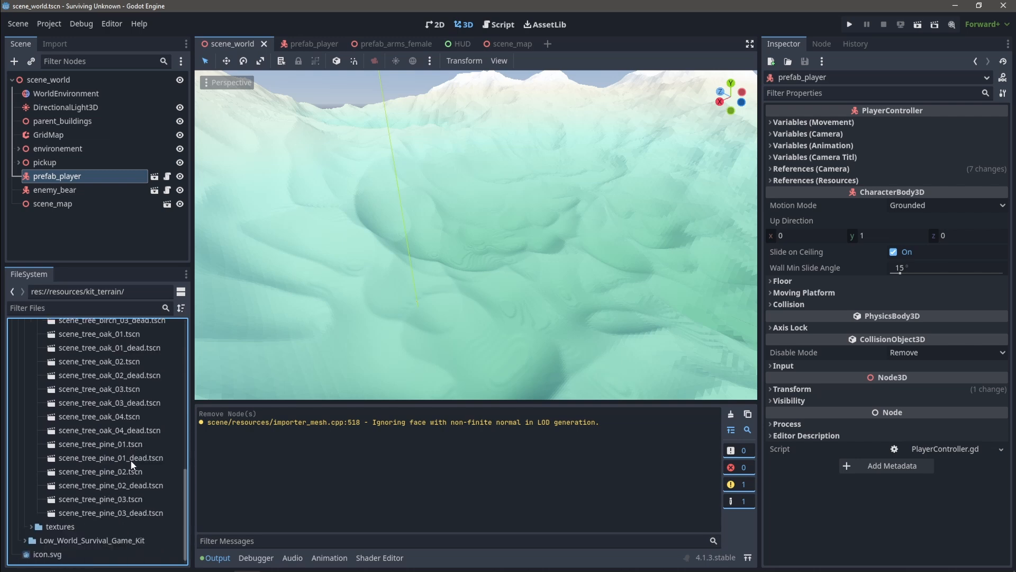
{"action": "left_click", "coordinate": [114, 445]}
{"action": "left_click_drag", "start_coordinate": [92, 218], "coordinate": [62, 82]}
Lower the pine tree vertically onto the terrain surface and inspect it up close
{"action": "key", "text": "f"}
{"action": "left_click_drag", "start_coordinate": [475, 323], "coordinate": [475, 337]}
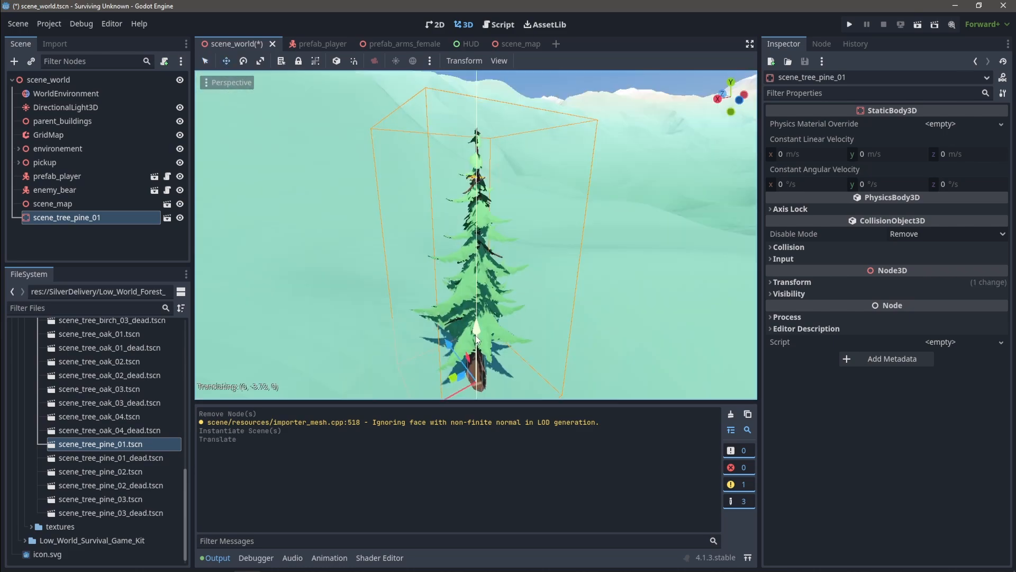
{"action": "key", "text": "d"}
{"action": "right_click_drag", "start_coordinate": [476, 337], "coordinate": [460, 298]}
{"action": "key", "text": "w"}
{"action": "key", "text": "s"}
{"action": "key", "text": "w"}
Open the m_lowworld_forestnaturekit_foliage.tres material from the nature kit's materials folder for editing, widening the file tree to read the full names
{"action": "scroll", "coordinate": [78, 423], "scroll_direction": "up", "scroll_amount": 5}
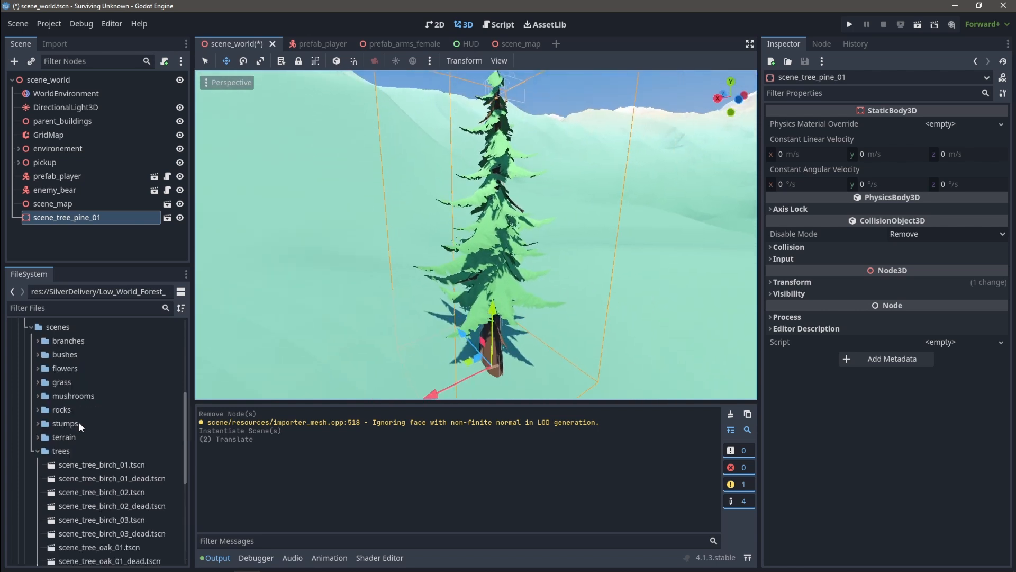
{"action": "left_click", "coordinate": [37, 451]}
{"action": "left_click", "coordinate": [32, 390]}
{"action": "left_click", "coordinate": [32, 485]}
{"action": "scroll", "coordinate": [133, 441], "scroll_direction": "down", "scroll_amount": 3}
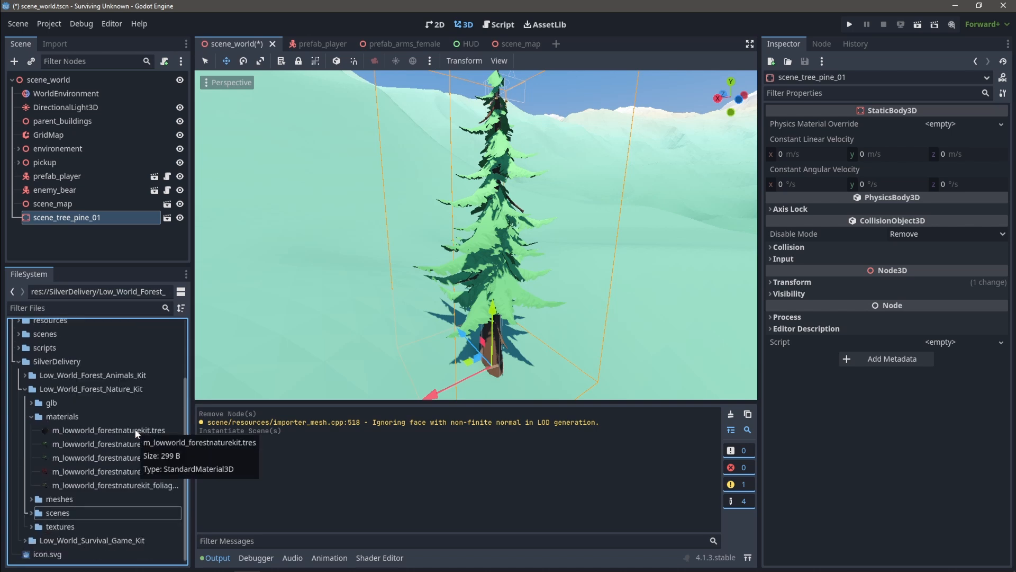
{"action": "left_click_drag", "start_coordinate": [189, 491], "coordinate": [229, 465]}
{"action": "left_click", "coordinate": [190, 444]}
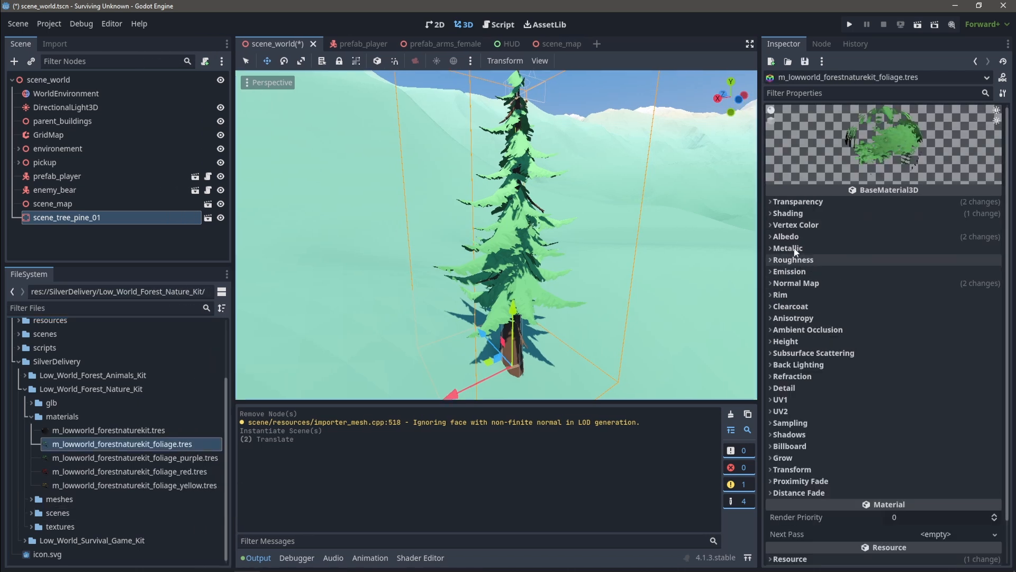
Set the foliage material's albedo color to a darker green
{"action": "left_click", "coordinate": [786, 236]}
{"action": "left_click", "coordinate": [944, 250]}
{"action": "mouse_move", "coordinate": [1004, 337]}
{"action": "left_mouse_down"}
{"action": "mouse_move", "coordinate": [1006, 349]}
{"action": "mouse_move", "coordinate": [889, 363]}
{"action": "left_mouse_up"}
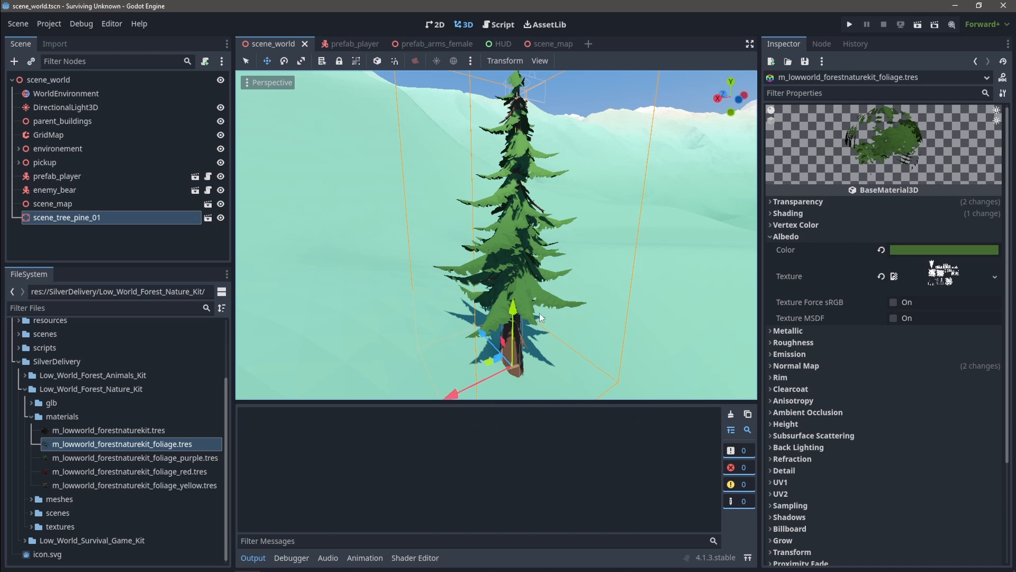
Delete scene_tree_pine_01 from scene_world and open the HTerrain node in scene_map
{"action": "left_click", "coordinate": [112, 218]}
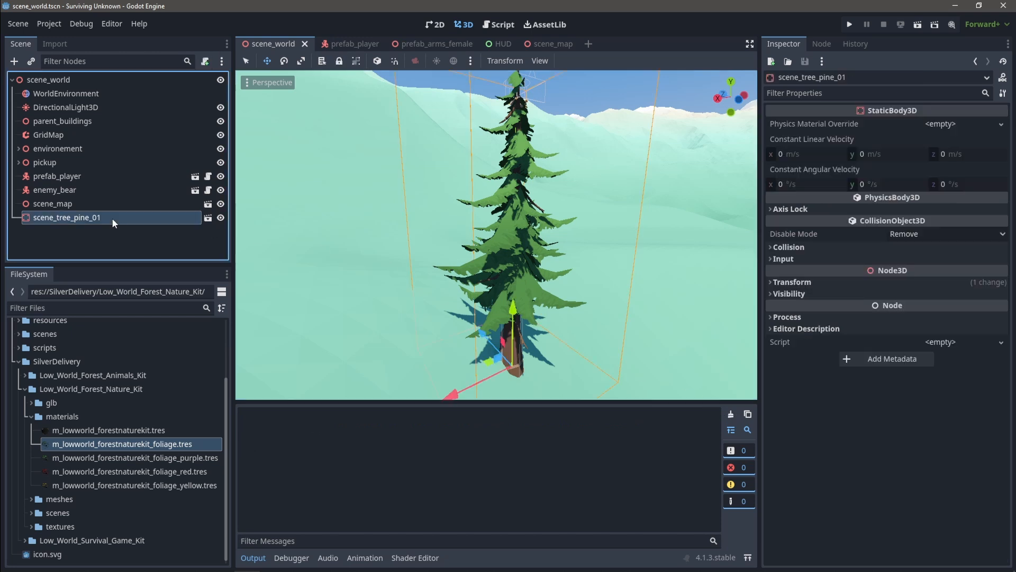
{"action": "key", "text": "Delete"}
{"action": "key", "text": "Return"}
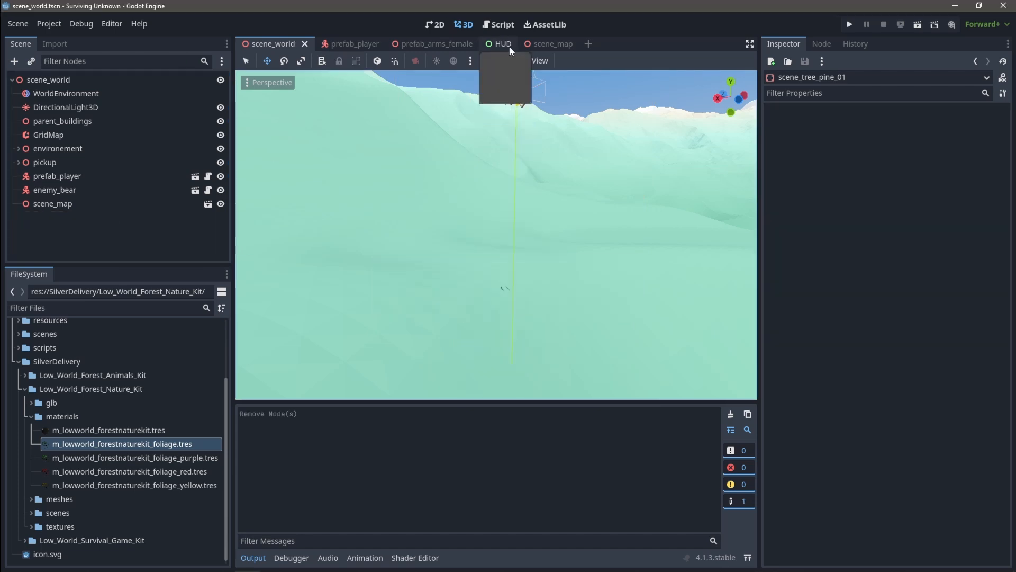
{"action": "left_click", "coordinate": [547, 44]}
{"action": "left_click", "coordinate": [130, 93]}
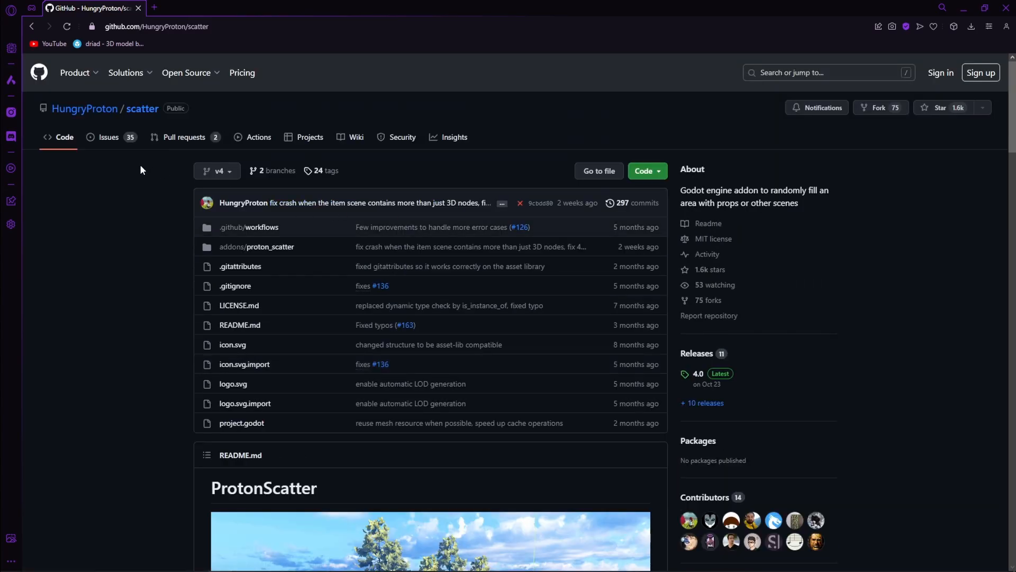
Read the ProtonScatter README in the HungryProton/scatter GitHub repository and open the repository's code download options
{"action": "scroll", "coordinate": [427, 289], "scroll_direction": "down", "scroll_amount": 4}
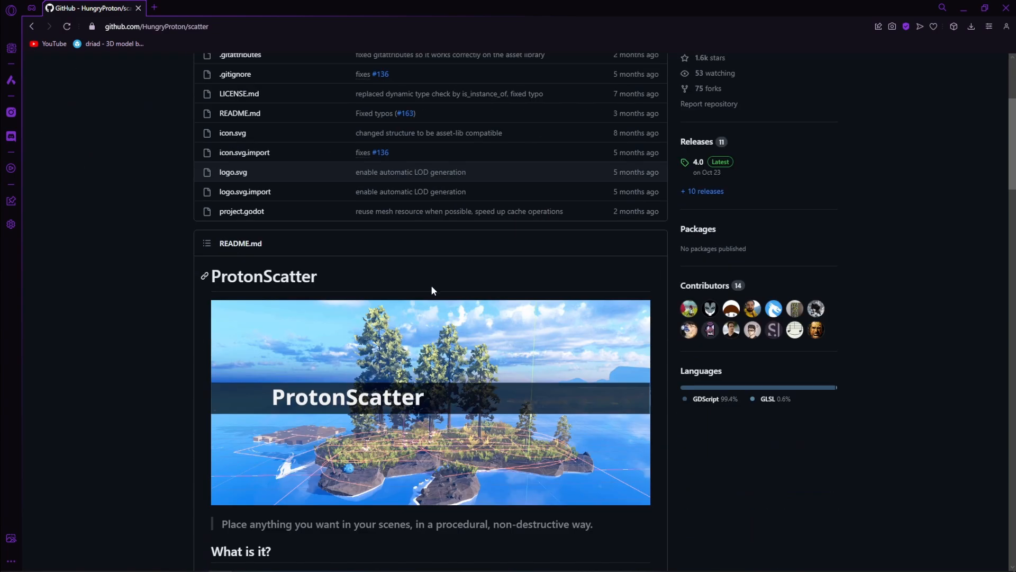
{"action": "scroll", "coordinate": [428, 289], "scroll_direction": "down", "scroll_amount": 12}
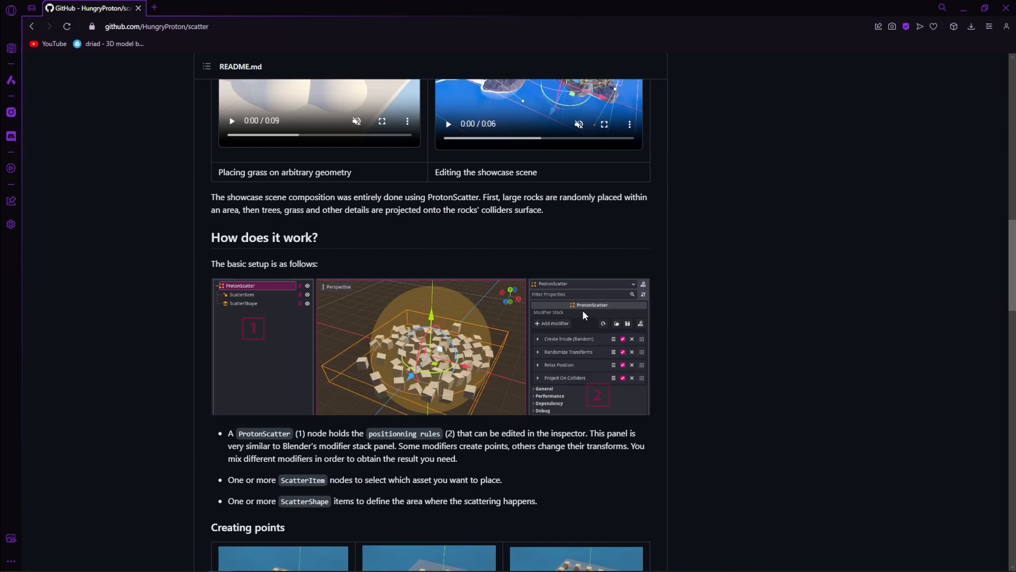
{"action": "scroll", "coordinate": [582, 310], "scroll_direction": "down", "scroll_amount": 15}
{"action": "scroll", "coordinate": [551, 313], "scroll_direction": "up", "scroll_amount": 8}
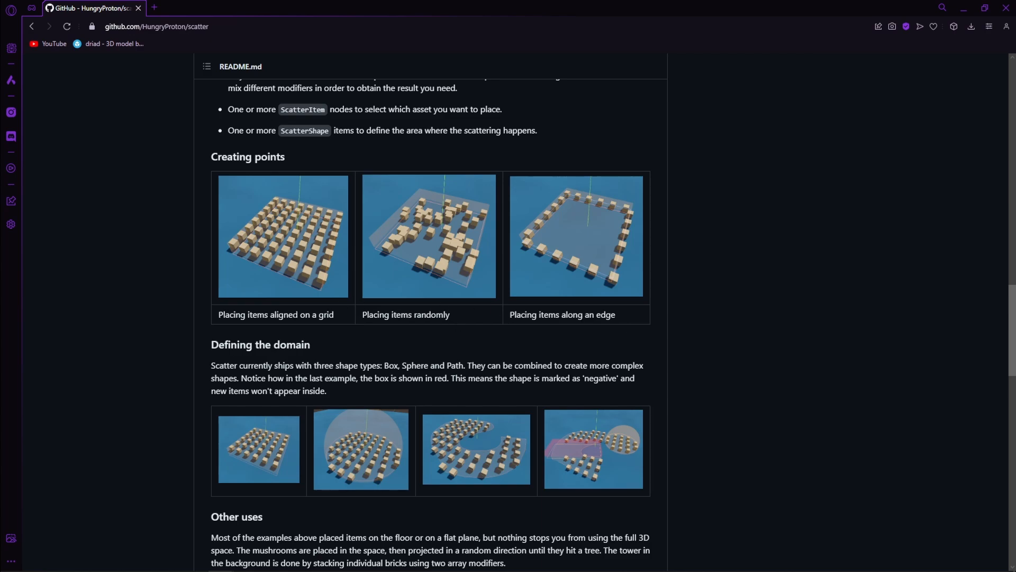
{"action": "scroll", "coordinate": [350, 326], "scroll_direction": "up", "scroll_amount": 9}
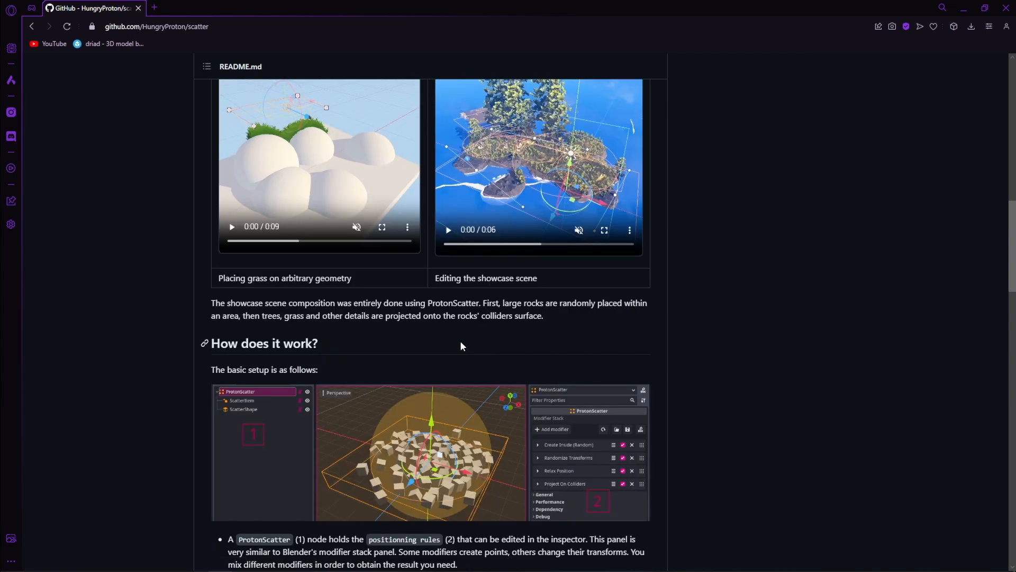
{"action": "scroll", "coordinate": [458, 343], "scroll_direction": "up", "scroll_amount": 15}
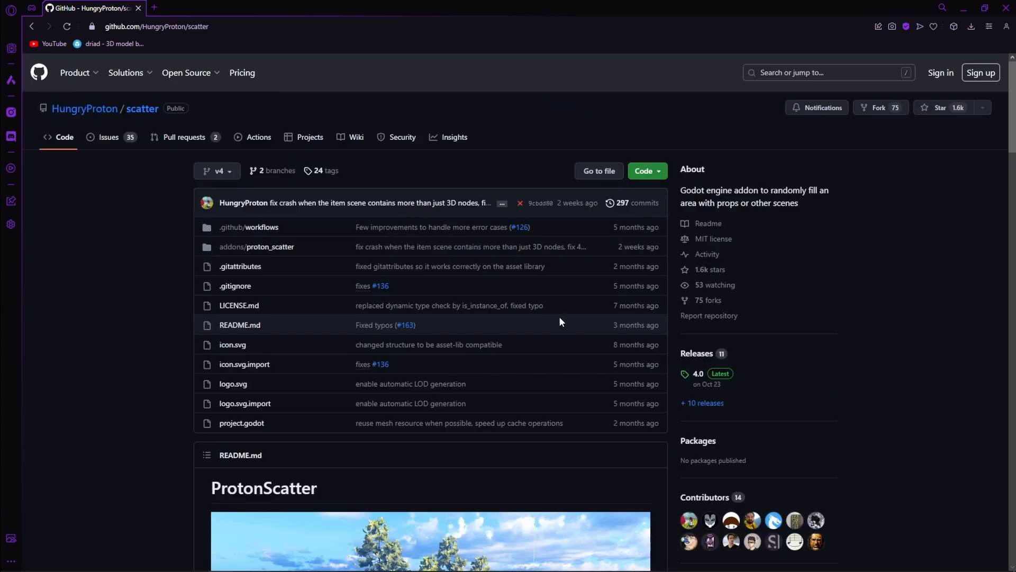
{"action": "left_click", "coordinate": [648, 170]}
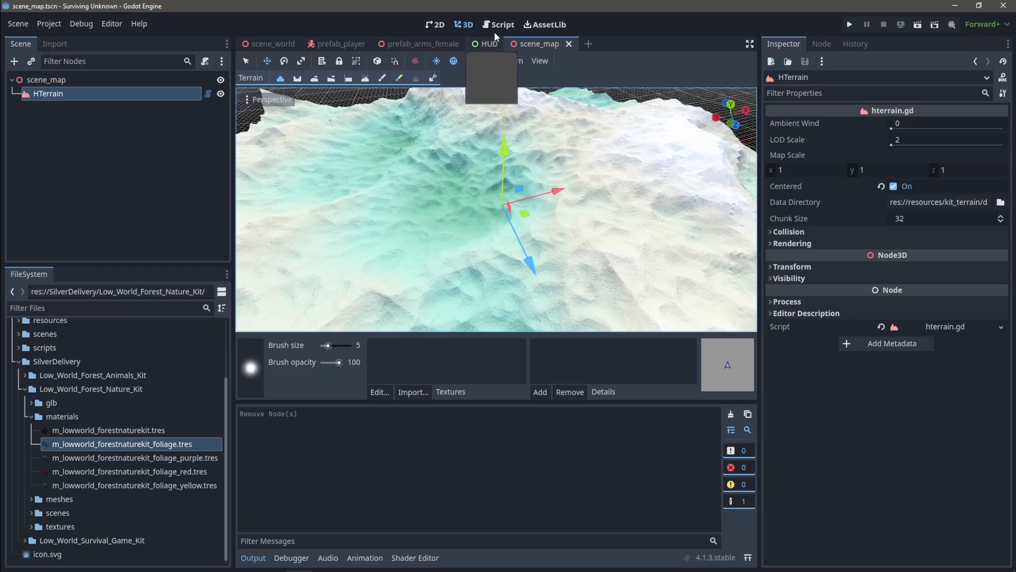
In Godot, locate the proton_scatter addon folder and enable the ProtonScatter plugin in the project settings
{"action": "left_click", "coordinate": [69, 385]}
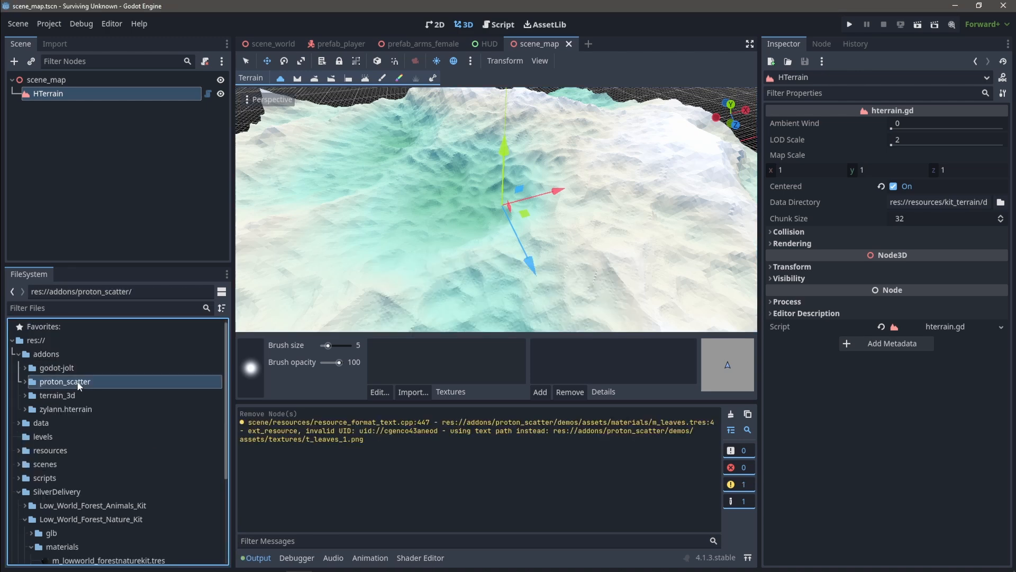
{"action": "left_click", "coordinate": [48, 24]}
{"action": "left_click", "coordinate": [64, 38]}
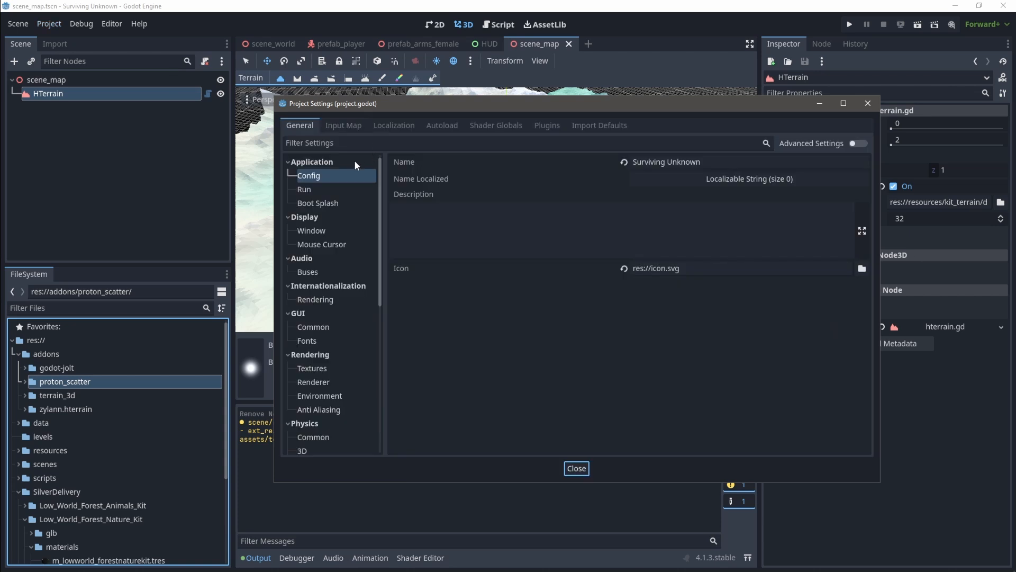
{"action": "left_click", "coordinate": [547, 125]}
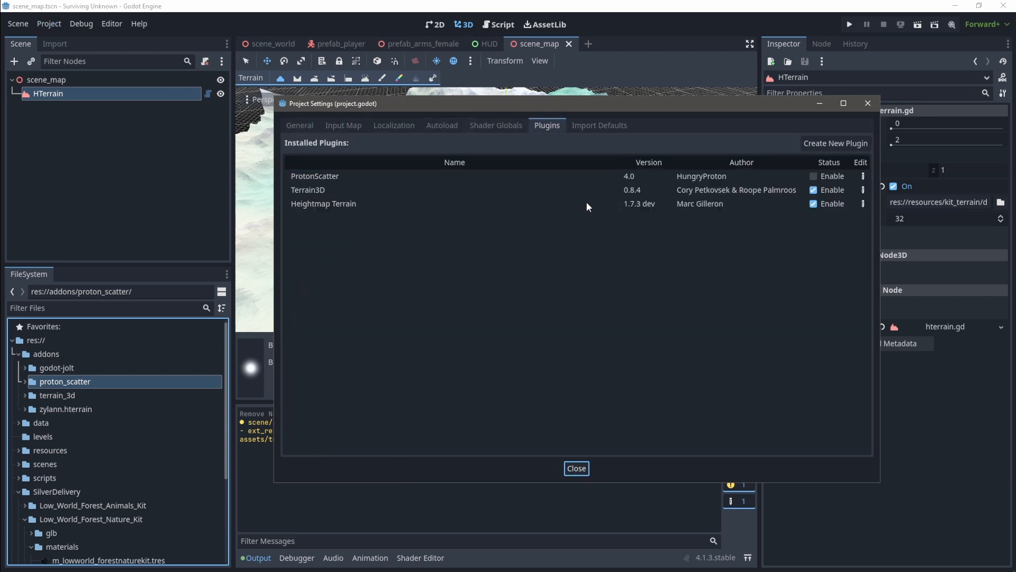
{"action": "left_click", "coordinate": [814, 177]}
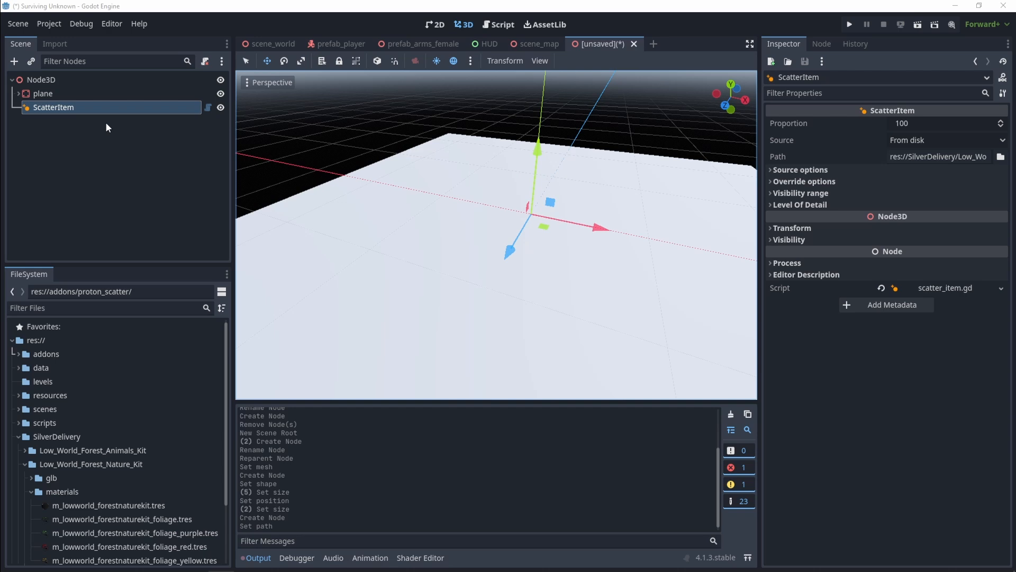
Add a ProtonScatter node as a child of the Node3D root in the unsaved test scene
{"action": "left_click", "coordinate": [94, 79]}
{"action": "right_click", "coordinate": [95, 79]}
{"action": "left_click", "coordinate": [139, 86]}
{"action": "type", "text": "proton"}
{"action": "key", "text": "Return"}
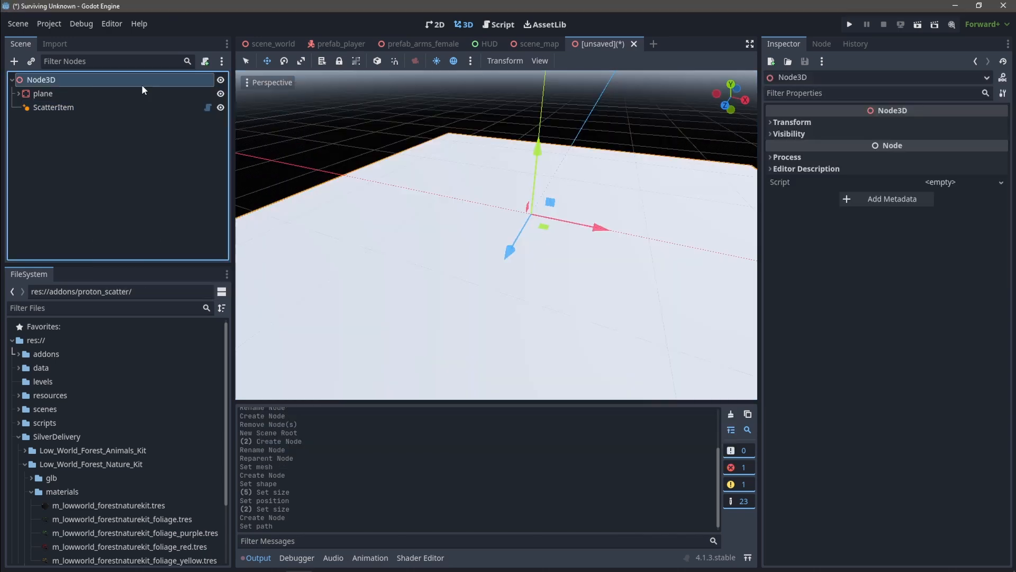
{"action": "right_click_drag", "start_coordinate": [433, 199], "coordinate": [425, 199]}
{"action": "key", "text": "s"}
{"action": "key", "text": "w"}
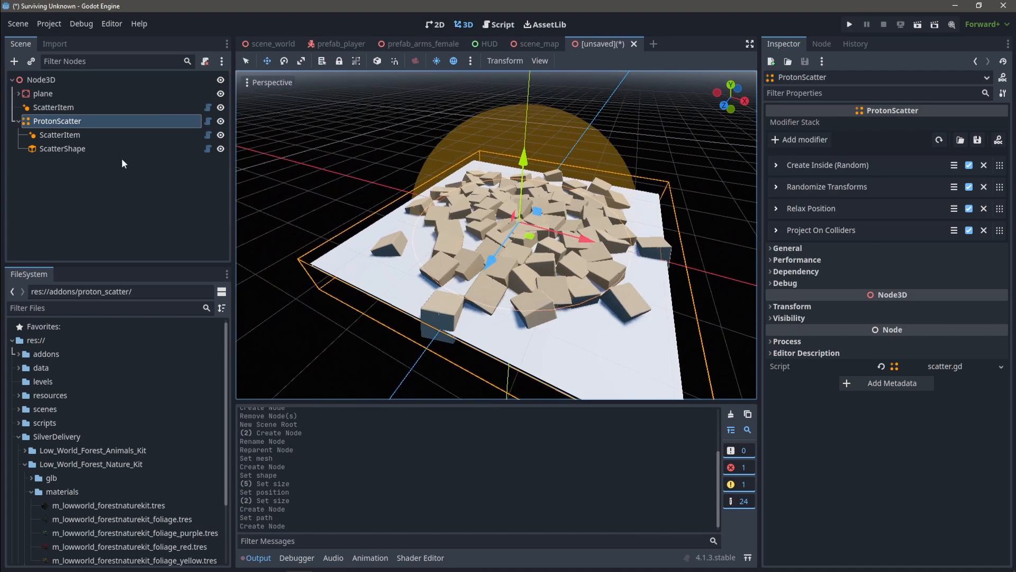
Delete the stray ScatterItem directly under Node3D and select the ScatterItem inside ProtonScatter
{"action": "left_click", "coordinate": [87, 111]}
{"action": "key", "text": "Delete"}
{"action": "key", "text": "Return"}
{"action": "left_click", "coordinate": [84, 120]}
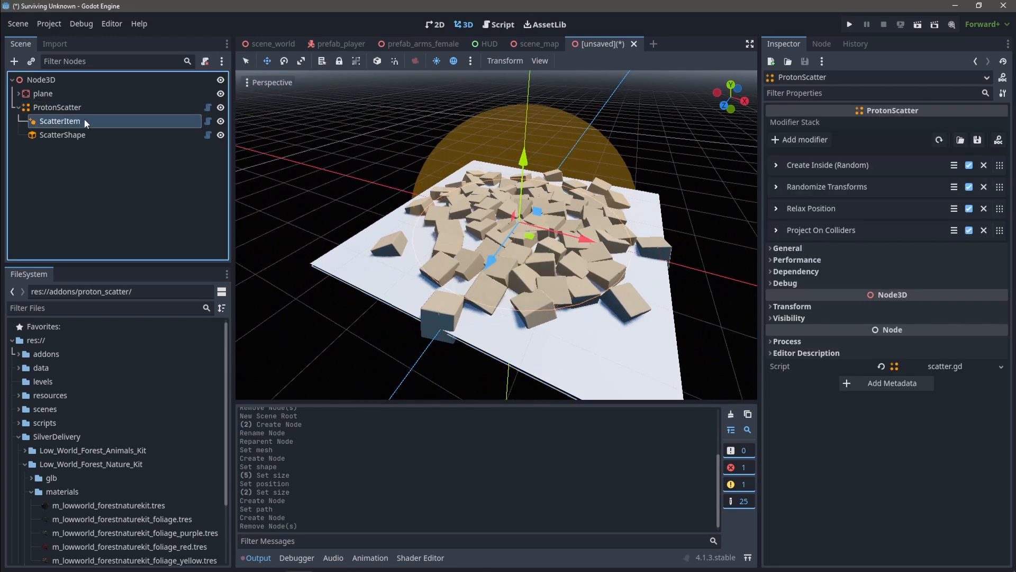
Set the ScatterItem's path to a rock scene from the SilverDelivery Low World Forest Nature Kit
{"action": "left_click", "coordinate": [1001, 156]}
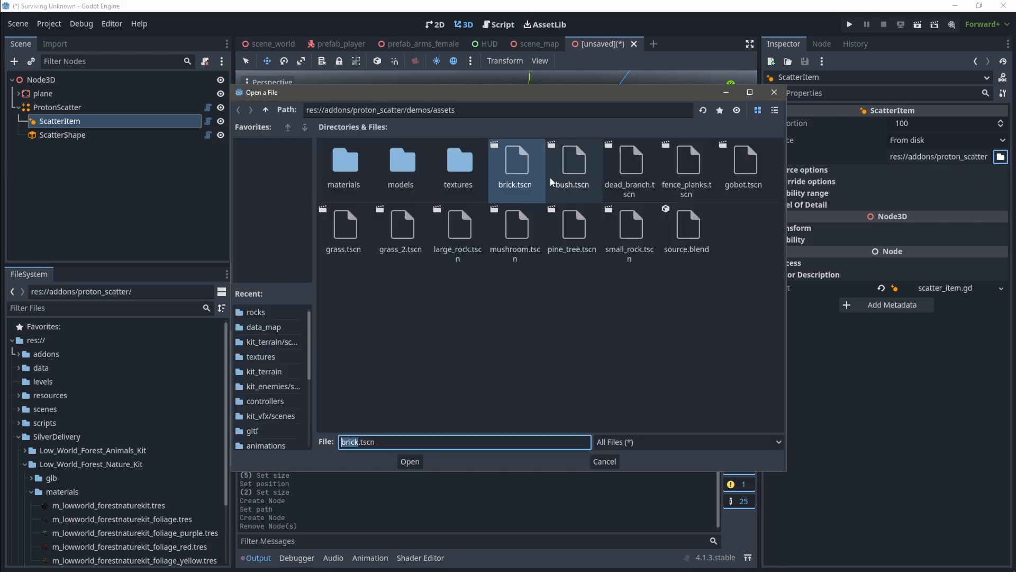
{"action": "left_click", "coordinate": [265, 110]}
{"action": "left_click", "coordinate": [266, 110]}
{"action": "left_click", "coordinate": [266, 110]}
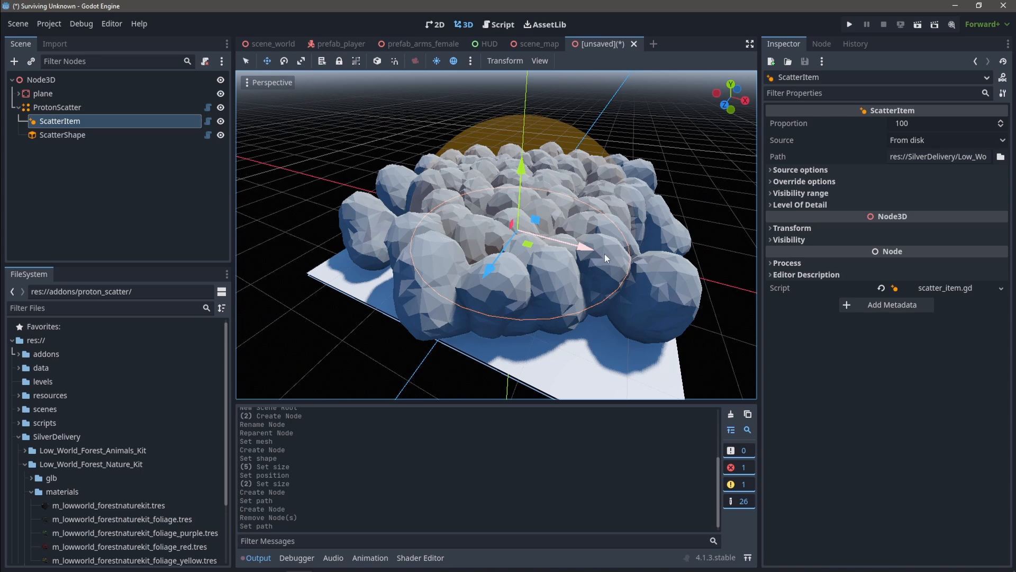
Enlarge the ScatterShape sphere and set the amount of ProtonScatter's Create Inside (Random) modifier to 10
{"action": "left_click", "coordinate": [101, 135]}
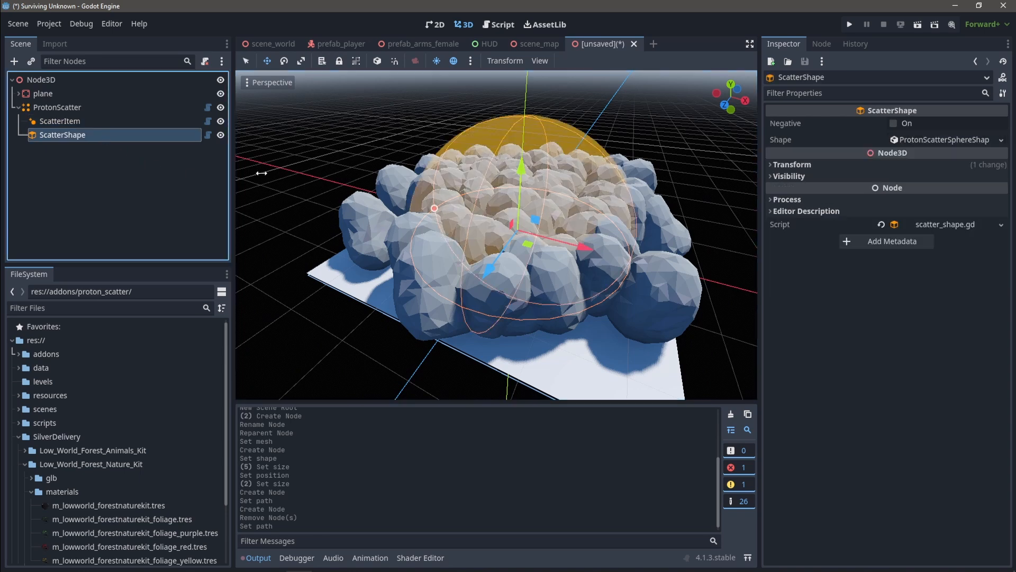
{"action": "left_click_drag", "start_coordinate": [434, 209], "coordinate": [393, 206]}
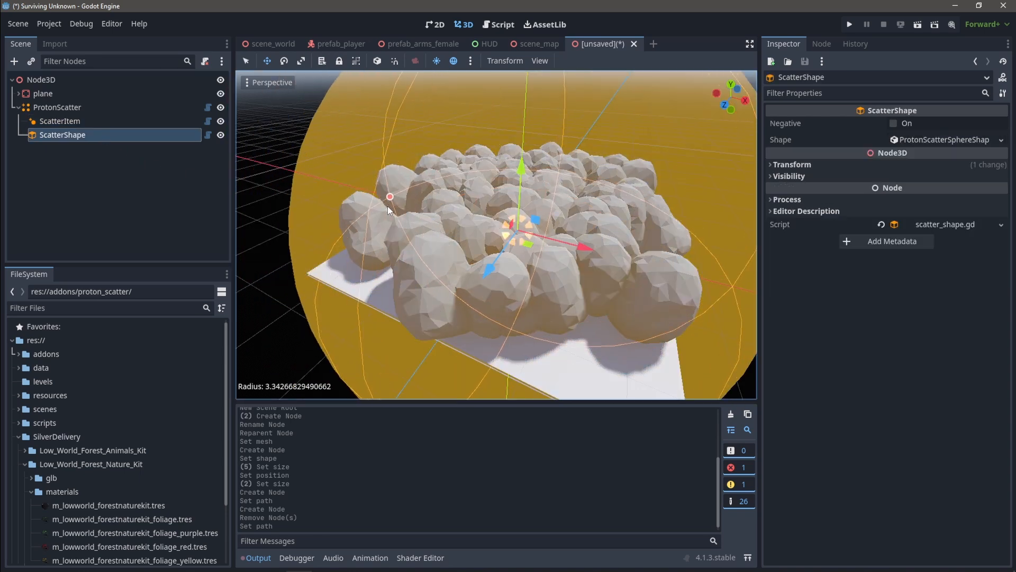
{"action": "left_click", "coordinate": [58, 107]}
{"action": "left_click", "coordinate": [977, 184]}
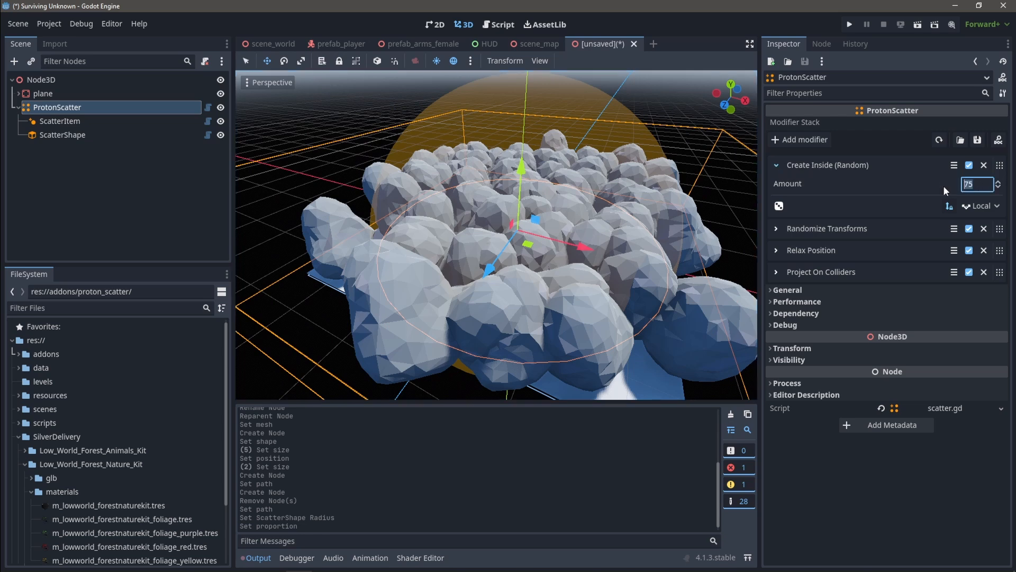
{"action": "key", "text": "Return"}
{"action": "double_click", "coordinate": [968, 184]}
{"action": "type", "text": "10"}
{"action": "key", "text": "Return"}
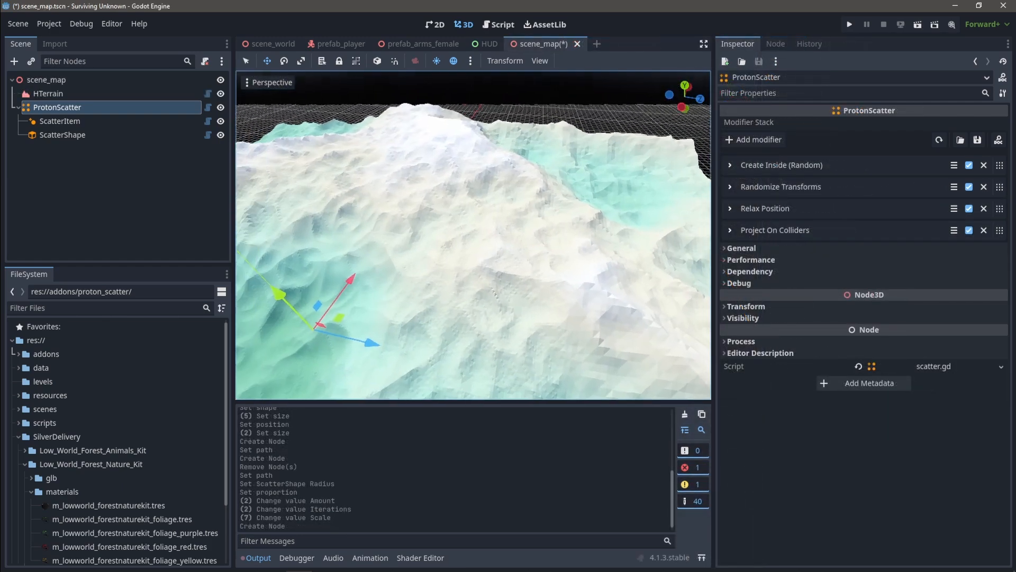
Move the ProtonScatter node in scene_map onto the HTerrain surface and focus the view on it
{"action": "right_click_drag", "start_coordinate": [473, 235], "coordinate": [362, 246]}
{"action": "scroll", "coordinate": [474, 235], "scroll_direction": "up", "scroll_amount": 3}
{"action": "scroll", "coordinate": [473, 236], "scroll_direction": "up", "scroll_amount": 6}
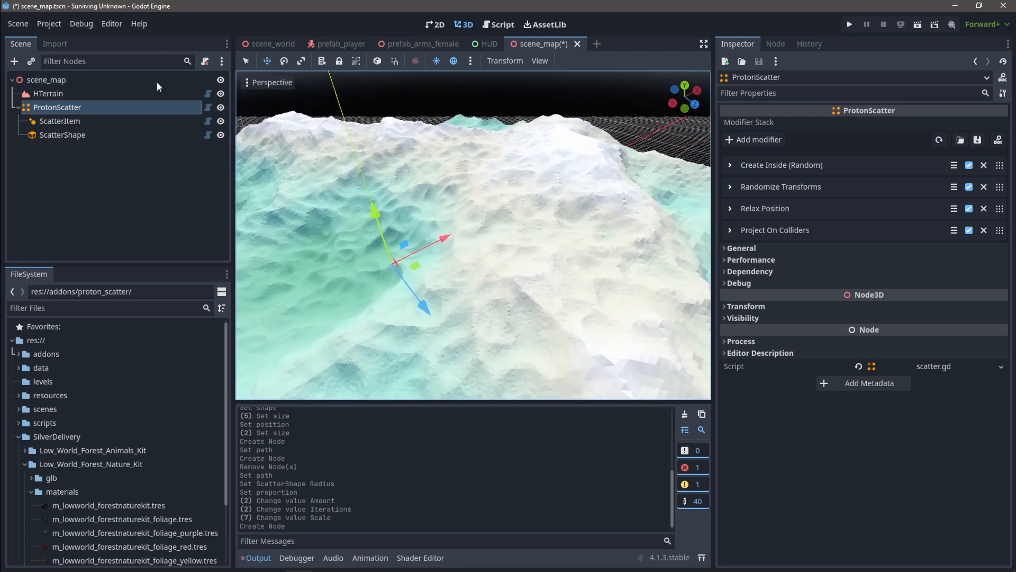
{"action": "left_click", "coordinate": [441, 237]}
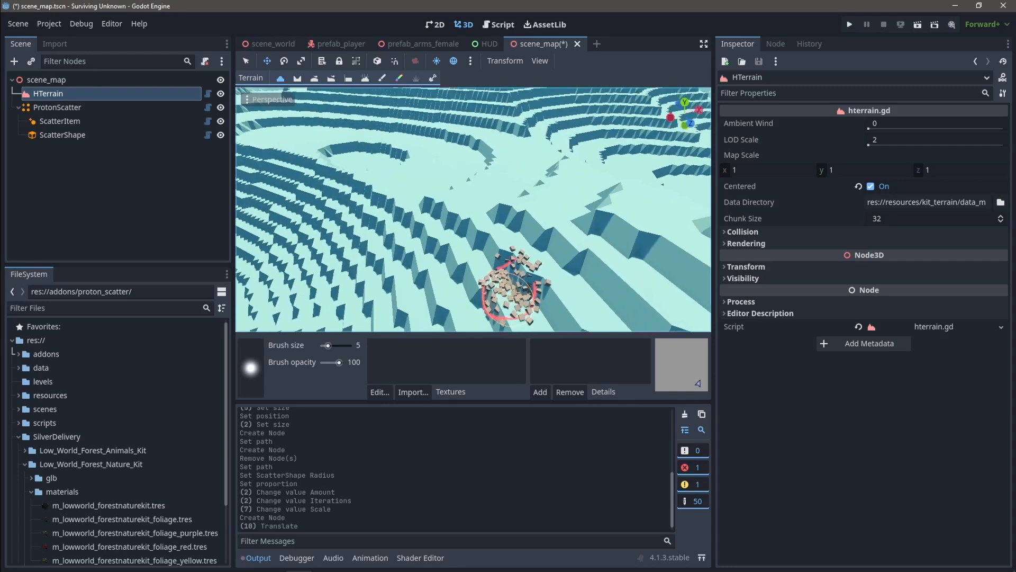
{"action": "left_click", "coordinate": [315, 80]}
{"action": "double_click", "coordinate": [100, 107]}
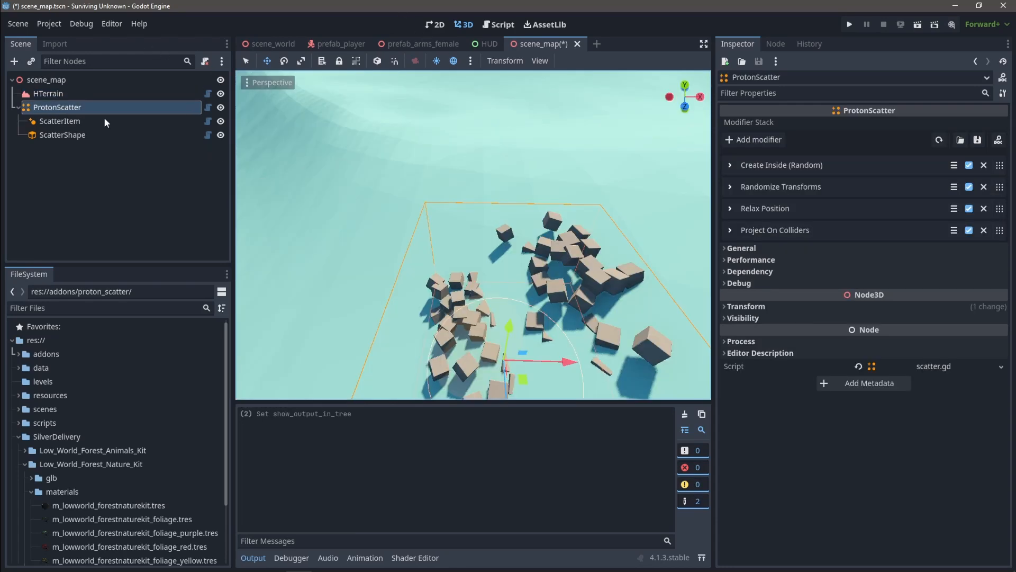
Enlarge the ScatterShape sphere over the terrain and set the ScatterItem's path to scene_tree_pine_01.tscn
{"action": "left_click", "coordinate": [93, 135]}
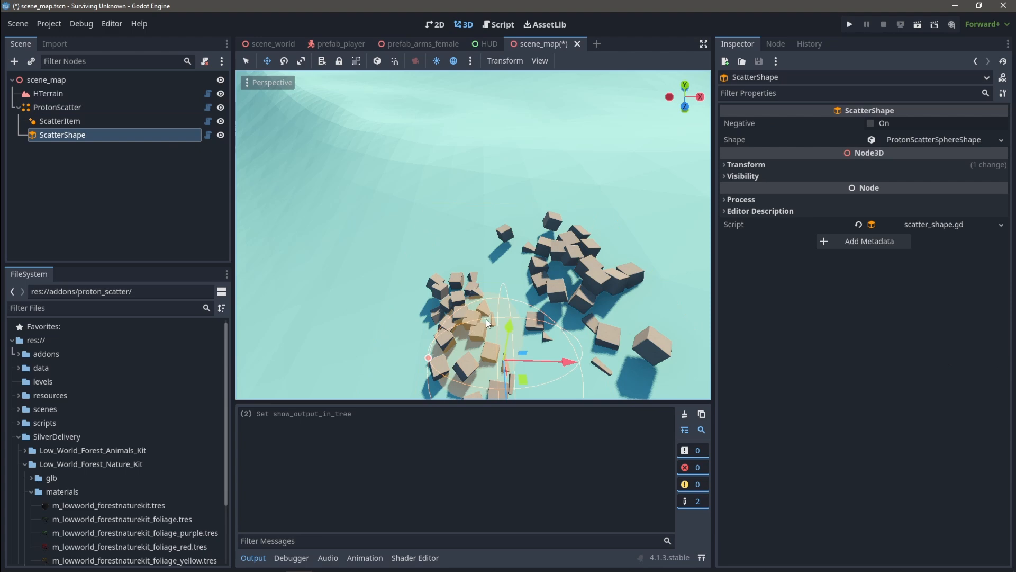
{"action": "right_click_drag", "start_coordinate": [511, 319], "coordinate": [502, 320]}
{"action": "key", "text": "s"}
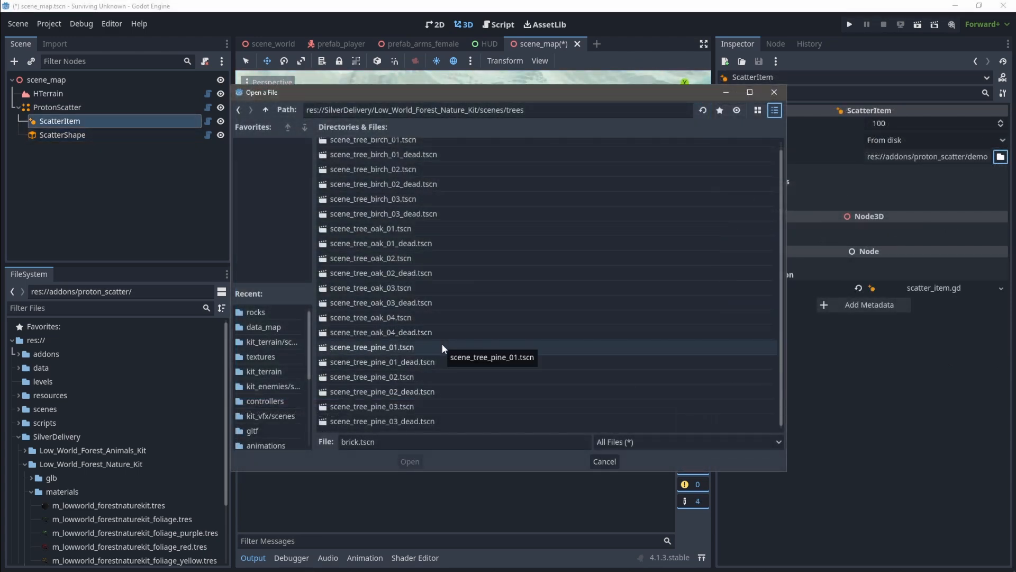
{"action": "double_click", "coordinate": [442, 349]}
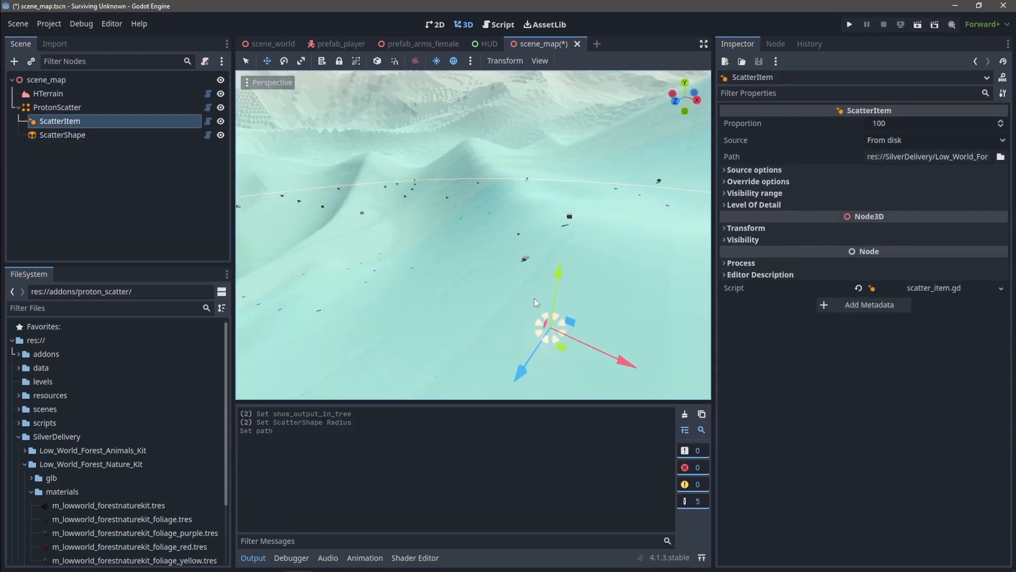
Examine how the scattered pine trees sit on the terrain, both up close and from farther away
{"action": "key", "text": "w"}
{"action": "right_click_drag", "start_coordinate": [552, 275], "coordinate": [545, 254]}
{"action": "key", "text": "w"}
{"action": "key", "text": "s"}
{"action": "key", "text": "s"}
{"action": "key", "text": "w"}
{"action": "key", "text": "d"}
{"action": "key", "text": "s"}
{"action": "right_click_drag", "start_coordinate": [473, 235], "coordinate": [476, 272]}
{"action": "key", "text": "w"}
{"action": "key", "text": "w"}
{"action": "key", "text": "s"}
{"action": "key", "text": "w"}
{"action": "key", "text": "s"}
Set the Ray Length of ProtonScatter's Project On Colliders modifier to 10, then raise it to 50
{"action": "left_click", "coordinate": [107, 111]}
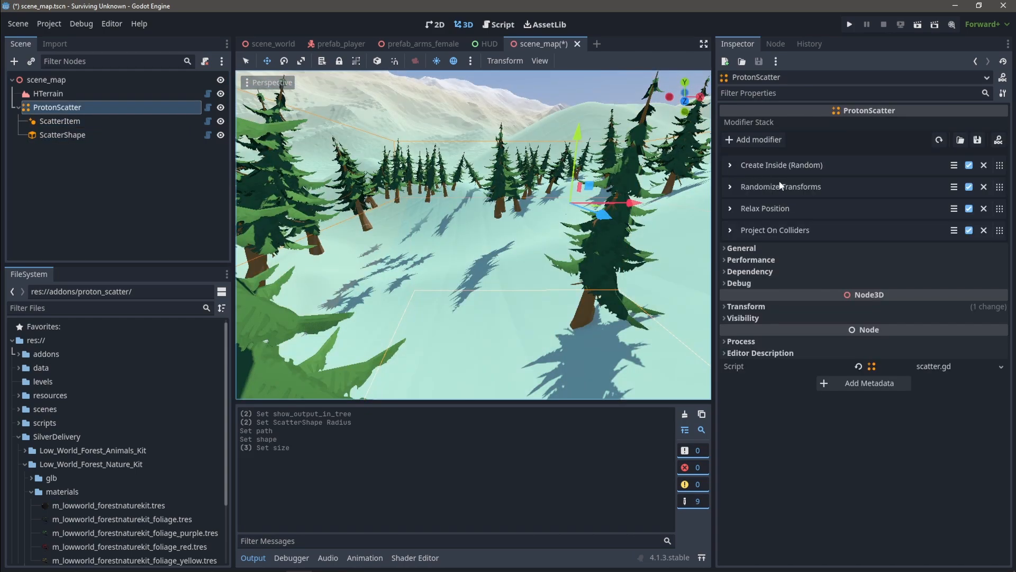
{"action": "left_click", "coordinate": [728, 230]}
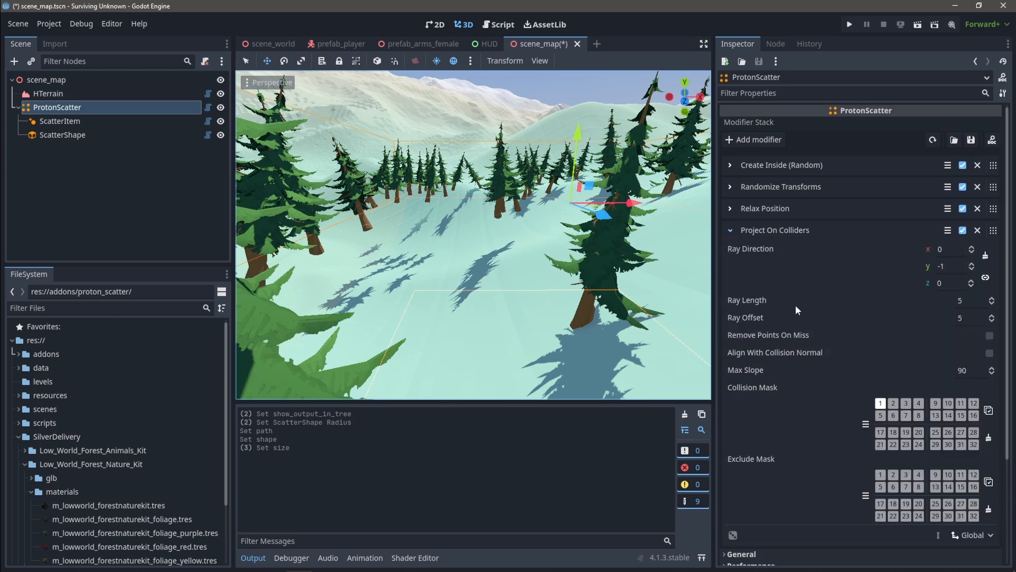
{"action": "scroll", "coordinate": [795, 304], "scroll_direction": "down", "scroll_amount": 2}
{"action": "left_click", "coordinate": [970, 243]}
{"action": "type", "text": "10"}
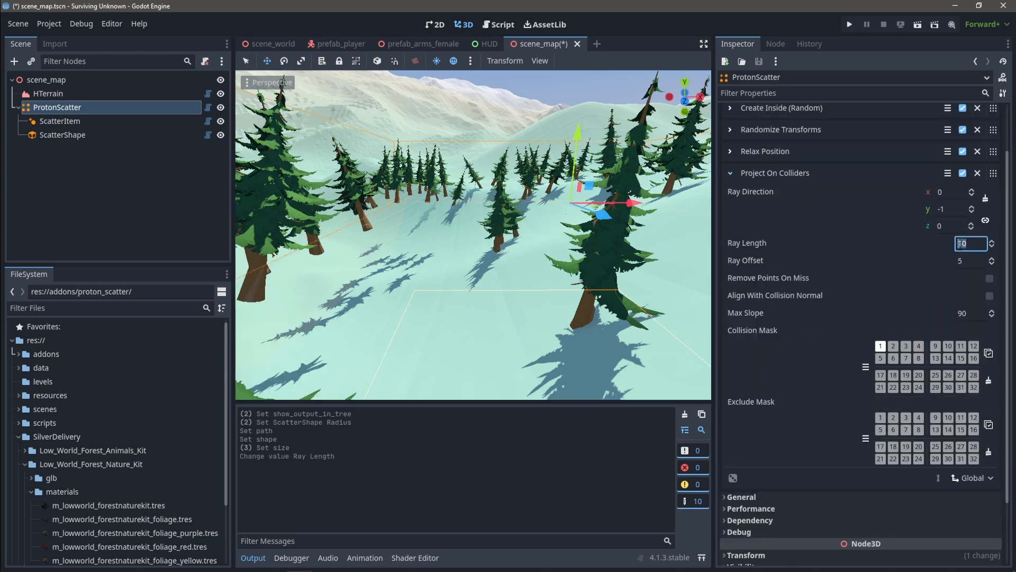
{"action": "key", "text": "Return"}
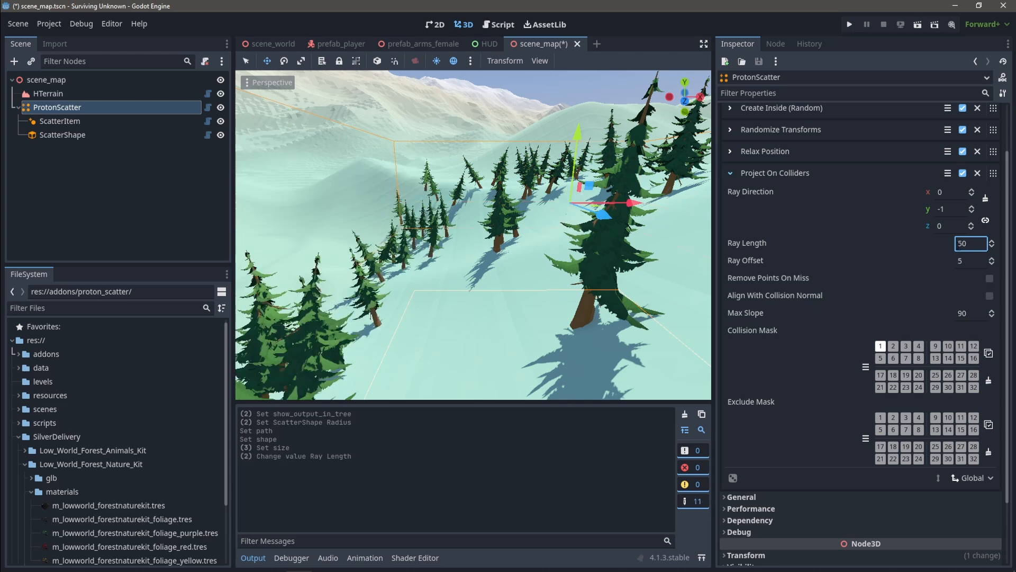
{"action": "mouse_move", "coordinate": [473, 235]}
{"action": "right_mouse_down"}
{"action": "mouse_move", "coordinate": [450, 253]}
{"action": "mouse_move", "coordinate": [459, 247]}
{"action": "right_mouse_up"}
{"action": "key", "text": "a"}
{"action": "left_click", "coordinate": [946, 244]}
Collapse the Randomize Transforms modifier settings and save the scene_map scene
{"action": "right_click_drag", "start_coordinate": [593, 223], "coordinate": [624, 213]}
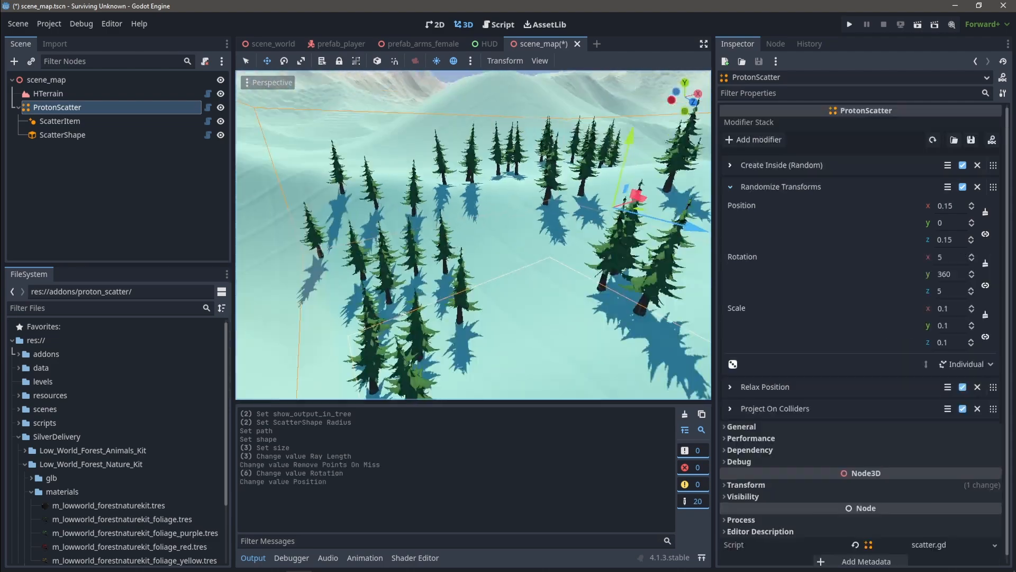
{"action": "right_click_drag", "start_coordinate": [477, 233], "coordinate": [453, 246]}
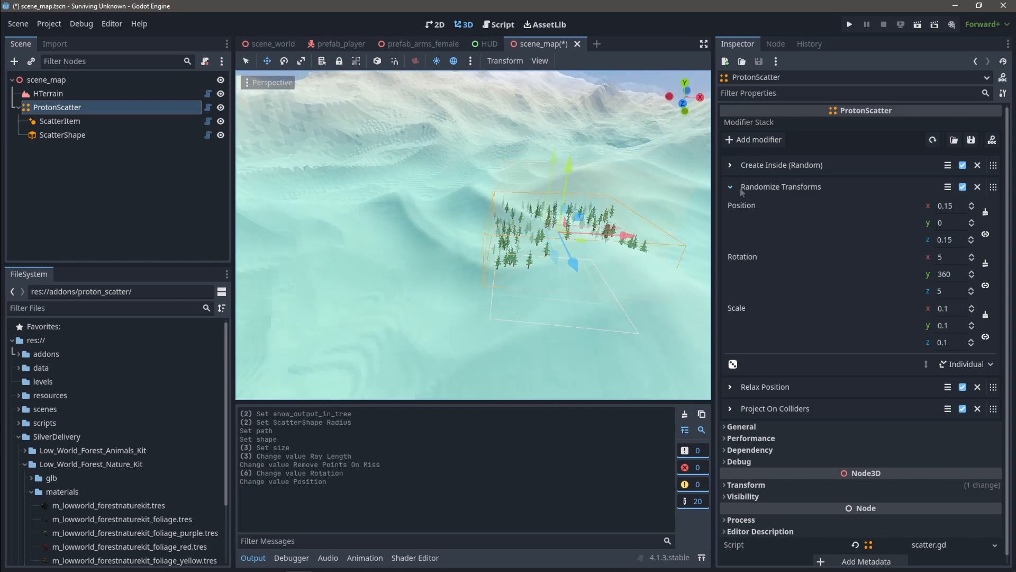
{"action": "left_click", "coordinate": [745, 191]}
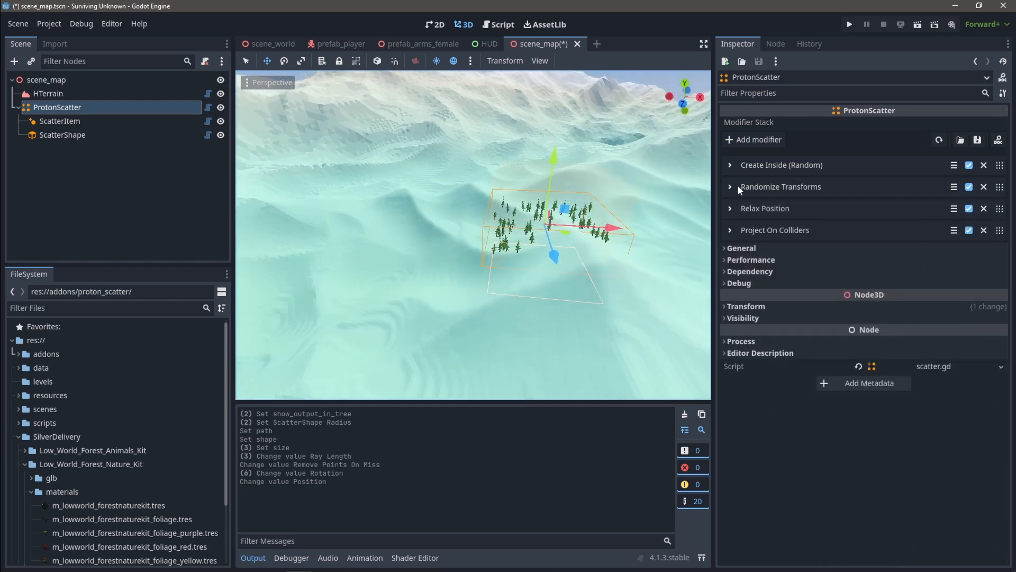
{"action": "key", "text": "ctrl+s"}
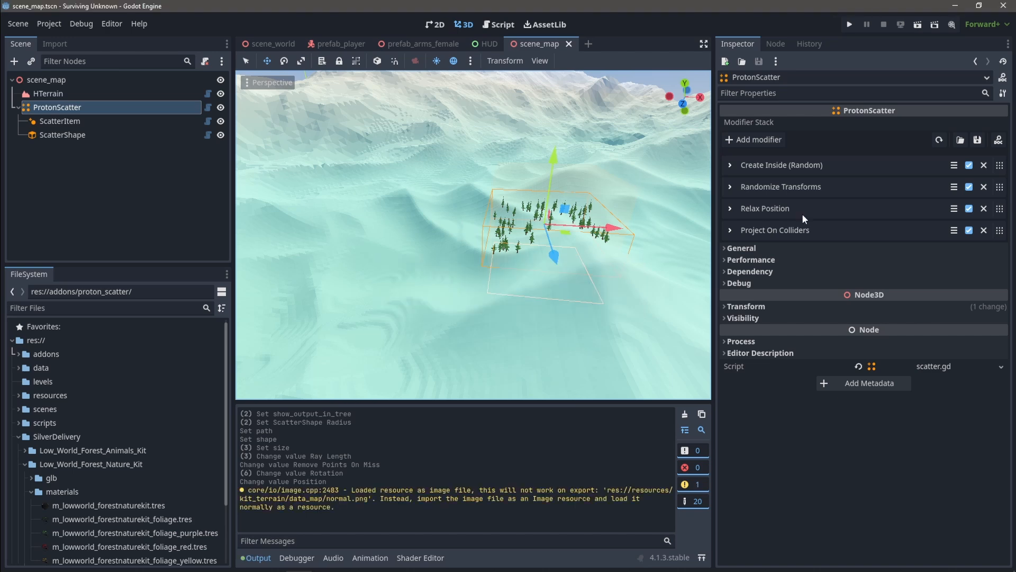
Set the ScatterShape box's size to 1000 along X and 1000 along Z
{"action": "left_click", "coordinate": [124, 136]}
{"action": "left_click_drag", "start_coordinate": [796, 174], "coordinate": [789, 174]}
{"action": "left_click", "coordinate": [796, 173]}
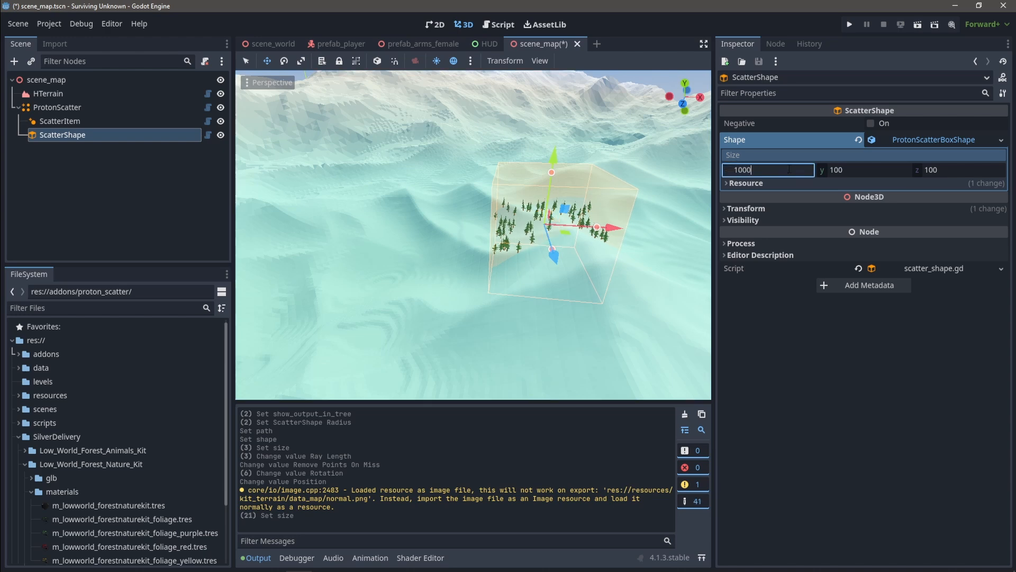
{"action": "type", "text": "1000"}
{"action": "key", "text": "Return"}
{"action": "left_click", "coordinate": [944, 166]}
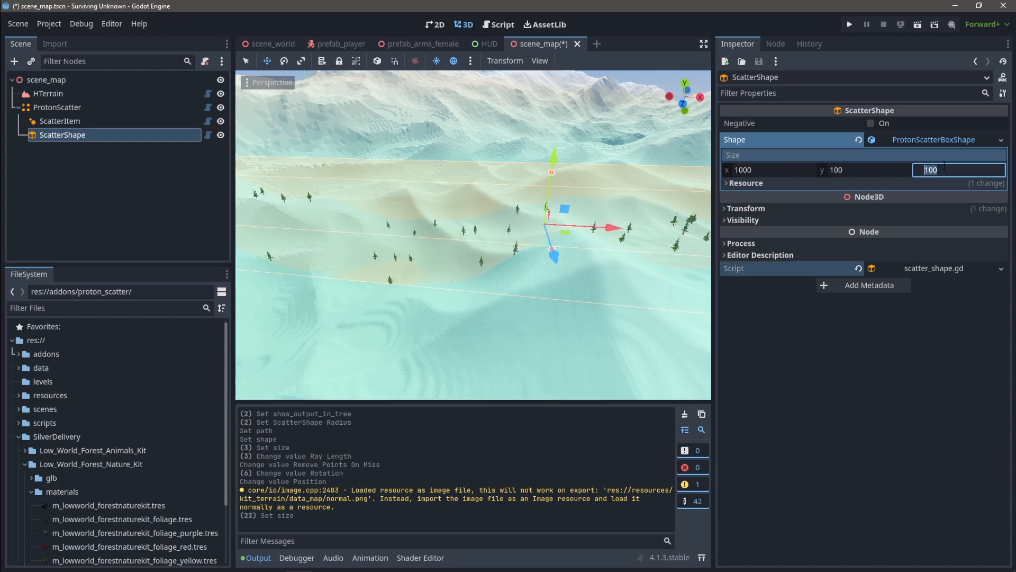
{"action": "type", "text": "1000"}
{"action": "key", "text": "Return"}
{"action": "right_click_drag", "start_coordinate": [486, 176], "coordinate": [381, 162]}
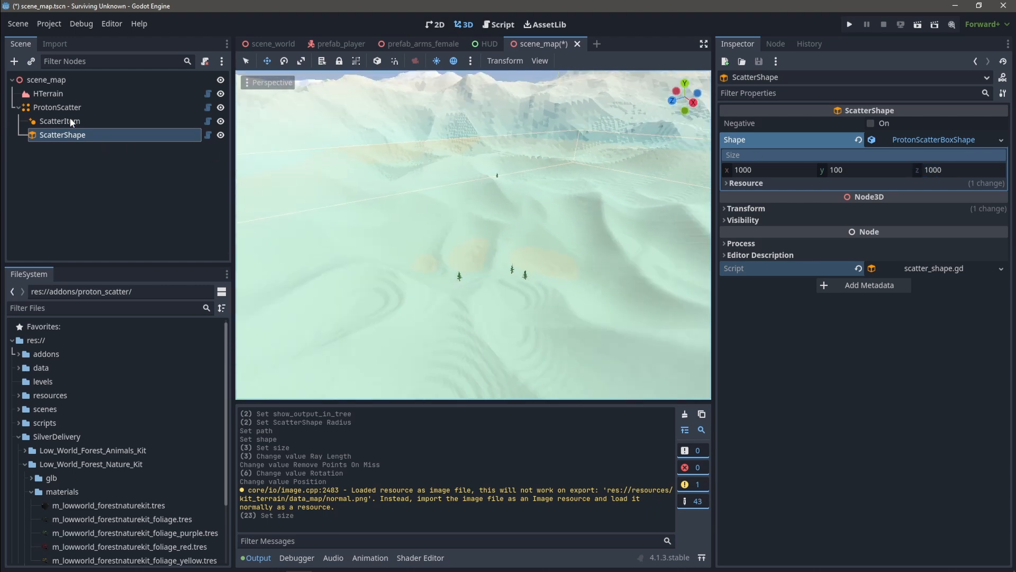
Raise the amount of ProtonScatter's Create Inside (Random) modifier to 750, then to 2000
{"action": "left_click", "coordinate": [84, 108]}
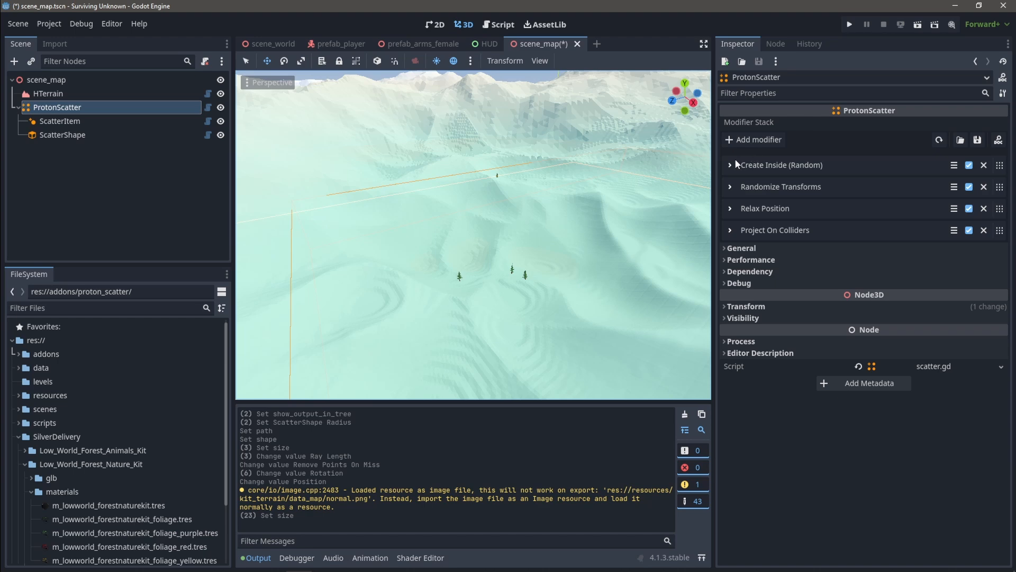
{"action": "left_click", "coordinate": [731, 165]}
{"action": "left_click", "coordinate": [974, 183]}
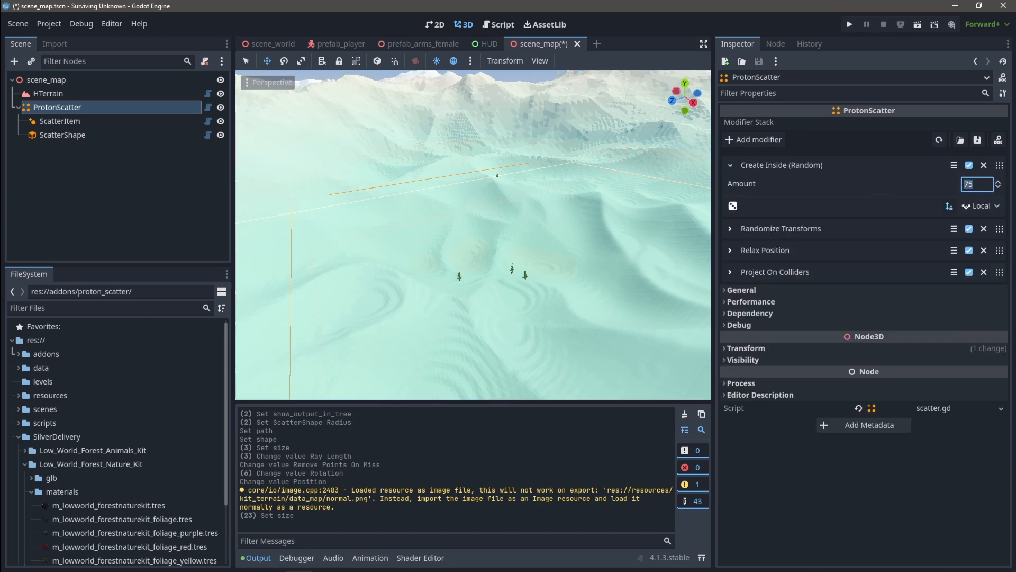
{"action": "right_click_drag", "start_coordinate": [593, 219], "coordinate": [656, 211]}
{"action": "left_click", "coordinate": [981, 184]}
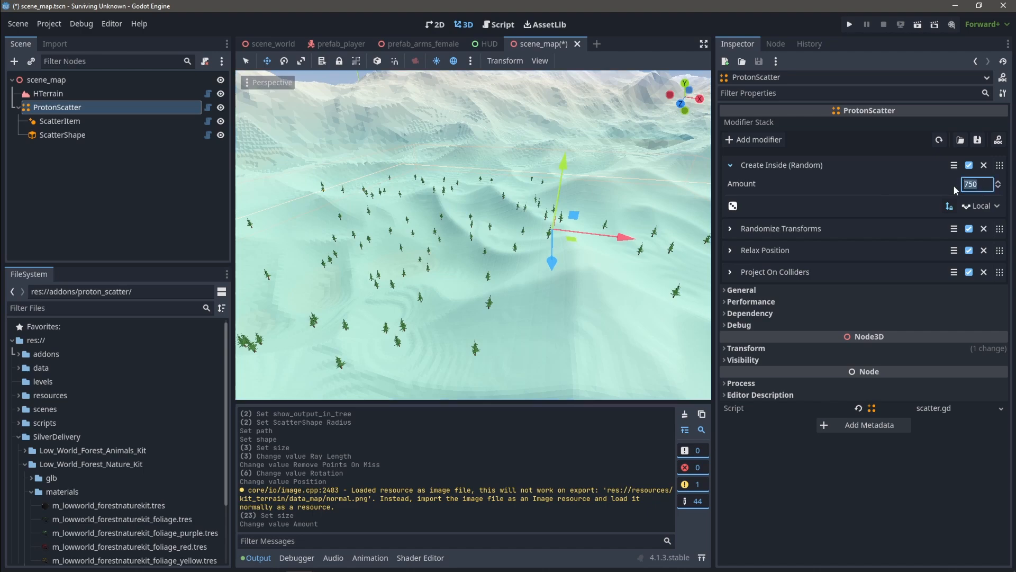
{"action": "key", "text": "Return"}
{"action": "right_click_drag", "start_coordinate": [593, 217], "coordinate": [545, 186]}
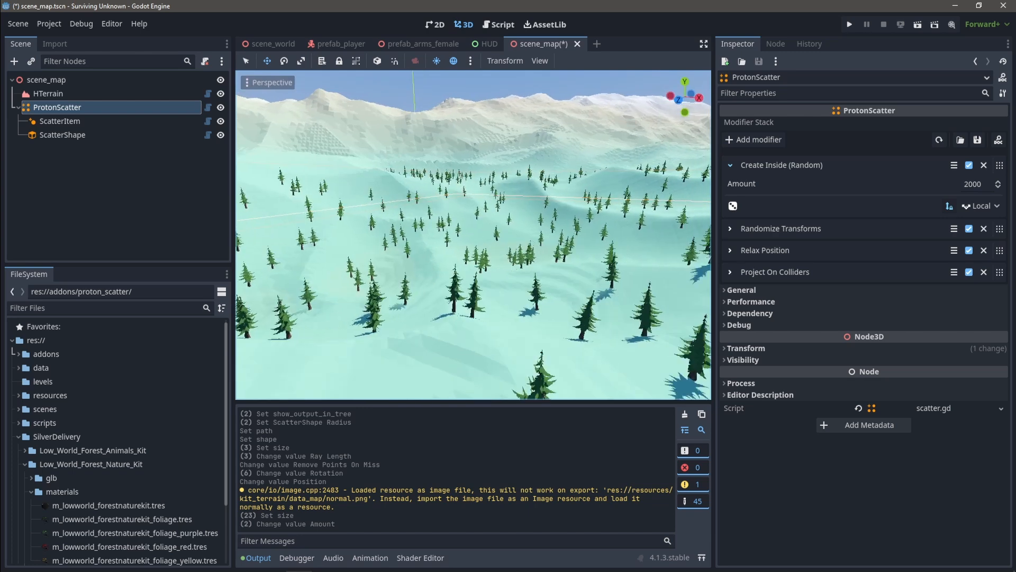
{"action": "left_click", "coordinate": [731, 165]}
Duplicate the ScatterItem under ProtonScatter and set the copy's path to scene_tree_pine_02.tscn
{"action": "left_click", "coordinate": [104, 121]}
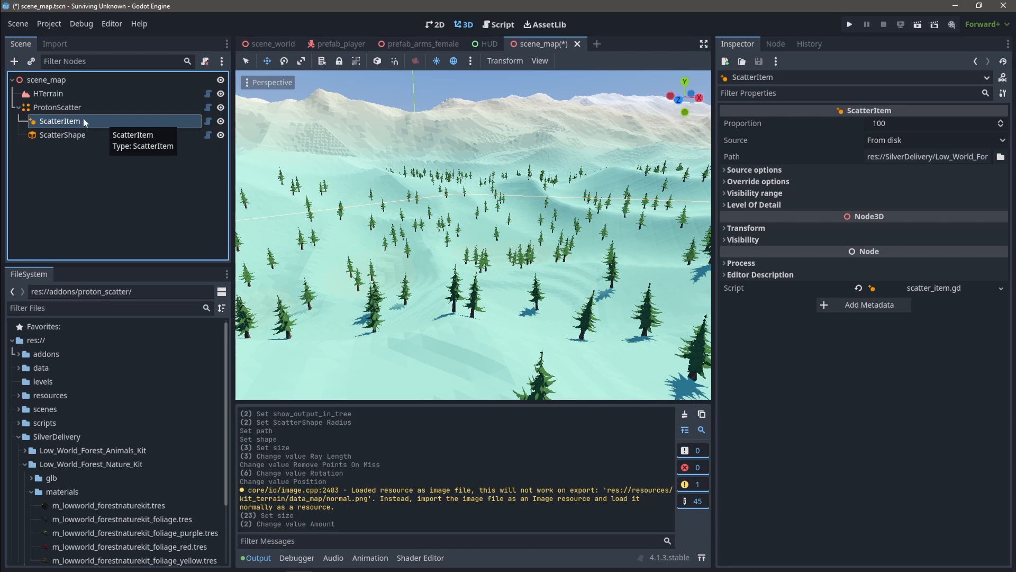
{"action": "key", "text": "ctrl+d"}
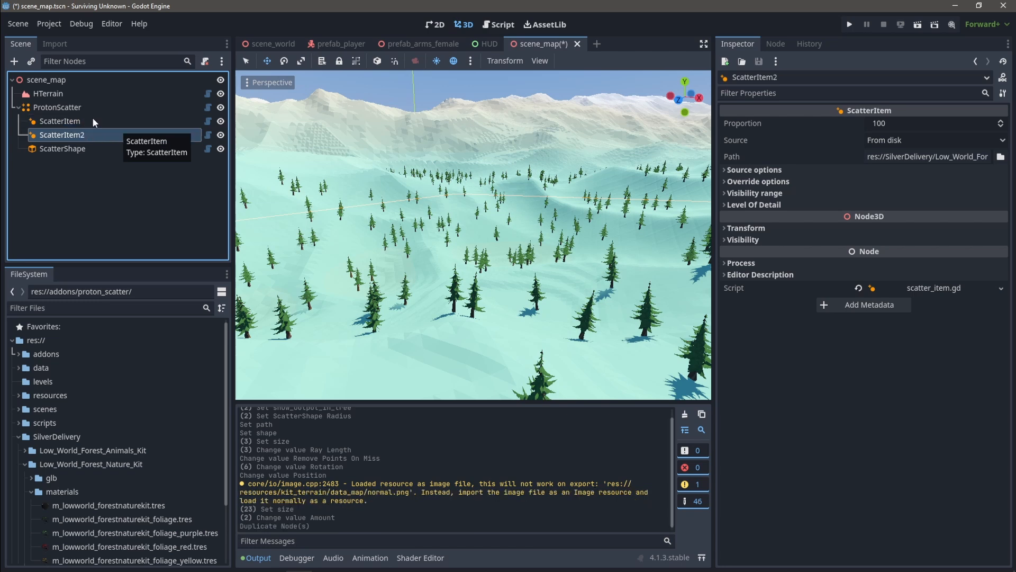
{"action": "left_click", "coordinate": [1002, 157]}
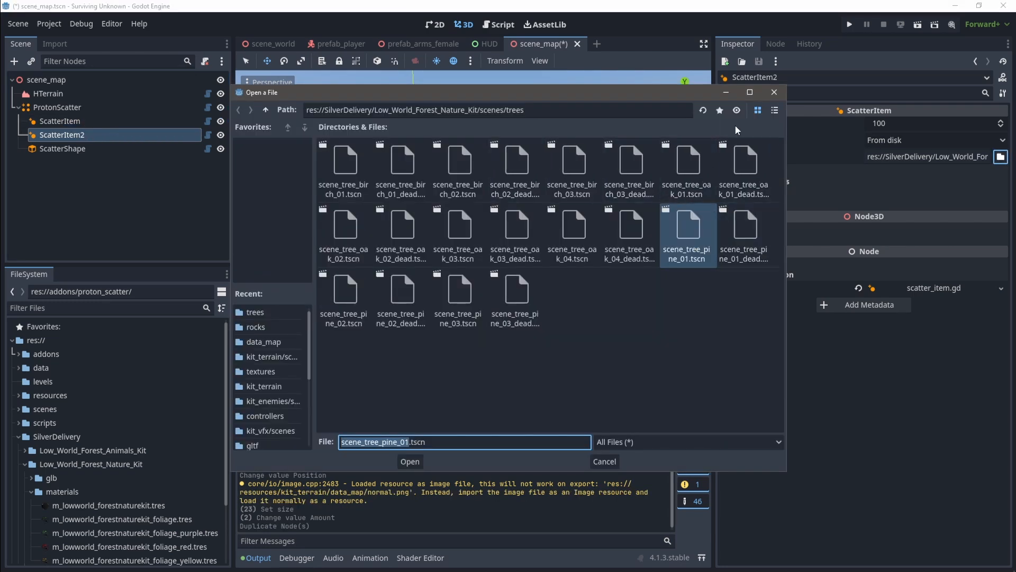
{"action": "left_click", "coordinate": [775, 110]}
{"action": "scroll", "coordinate": [453, 281], "scroll_direction": "down", "scroll_amount": 1}
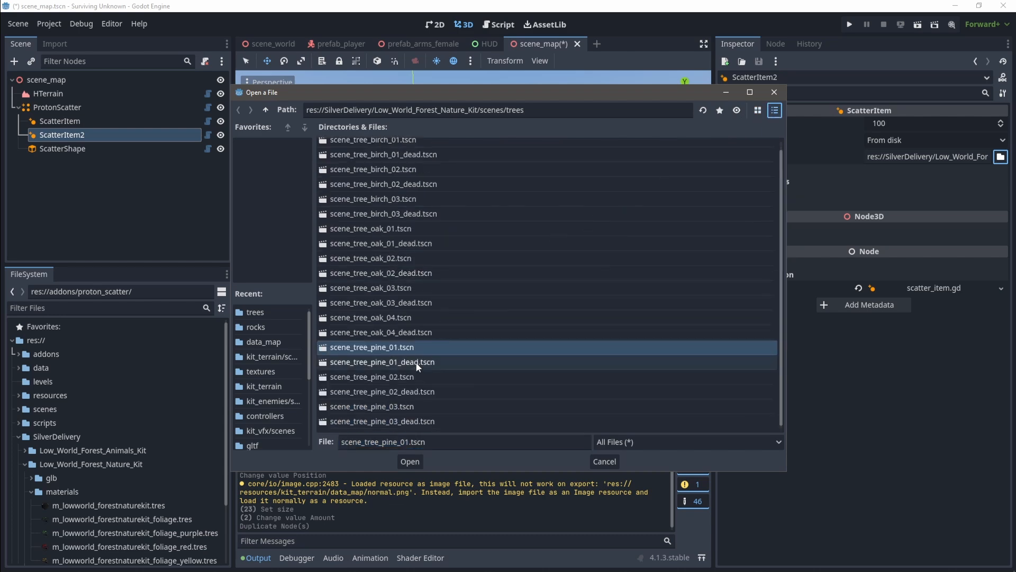
{"action": "double_click", "coordinate": [416, 378]}
Duplicate ScatterItem2 and set the new copy's path to scene_tree_pine_03.tscn
{"action": "key", "text": "ctrl+d"}
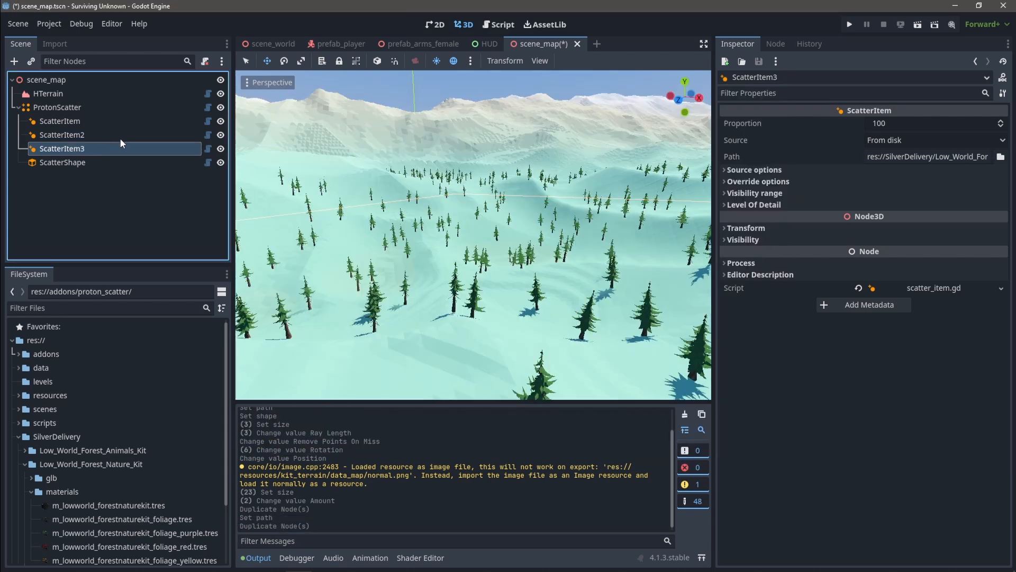
{"action": "left_click", "coordinate": [1001, 157]}
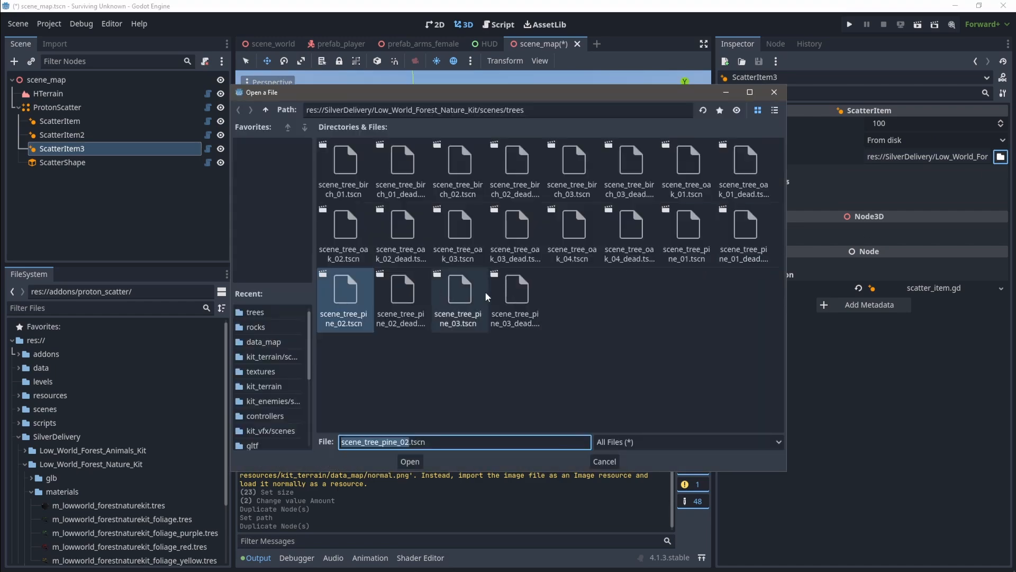
{"action": "double_click", "coordinate": [472, 294]}
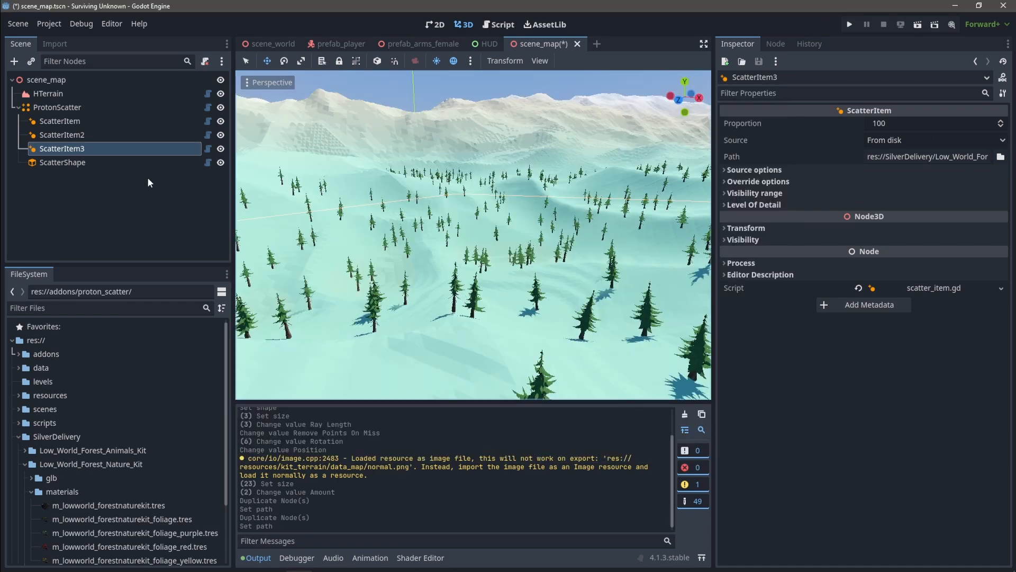
Set the amount of ProtonScatter's Create Inside (Random) modifier to 5000
{"action": "key", "text": "w"}
{"action": "right_click_drag", "start_coordinate": [276, 189], "coordinate": [276, 201]}
{"action": "key", "text": "s"}
{"action": "right_click_drag", "start_coordinate": [478, 203], "coordinate": [462, 202]}
{"action": "left_click", "coordinate": [63, 162]}
{"action": "left_click", "coordinate": [57, 107]}
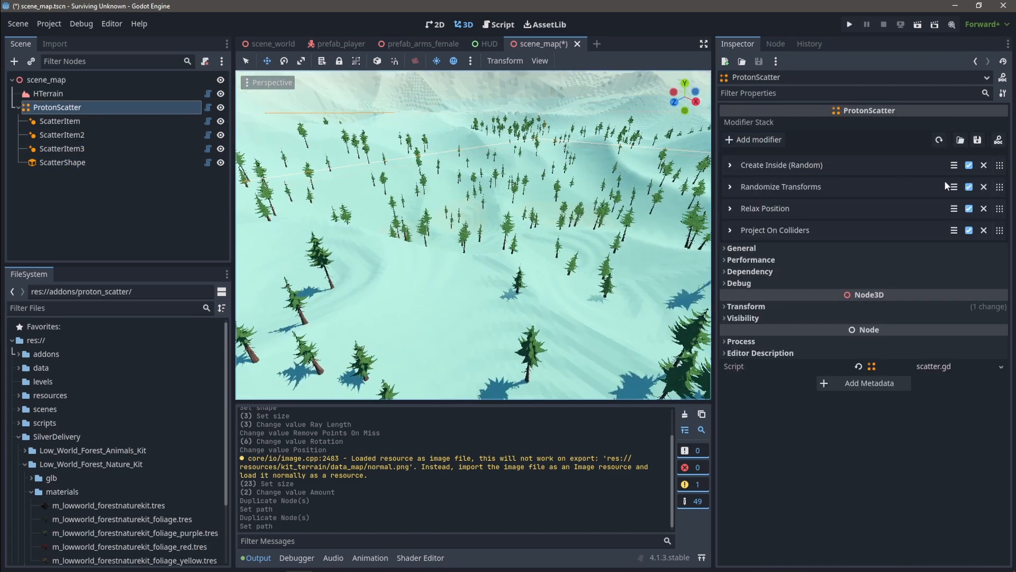
{"action": "left_click", "coordinate": [769, 165]}
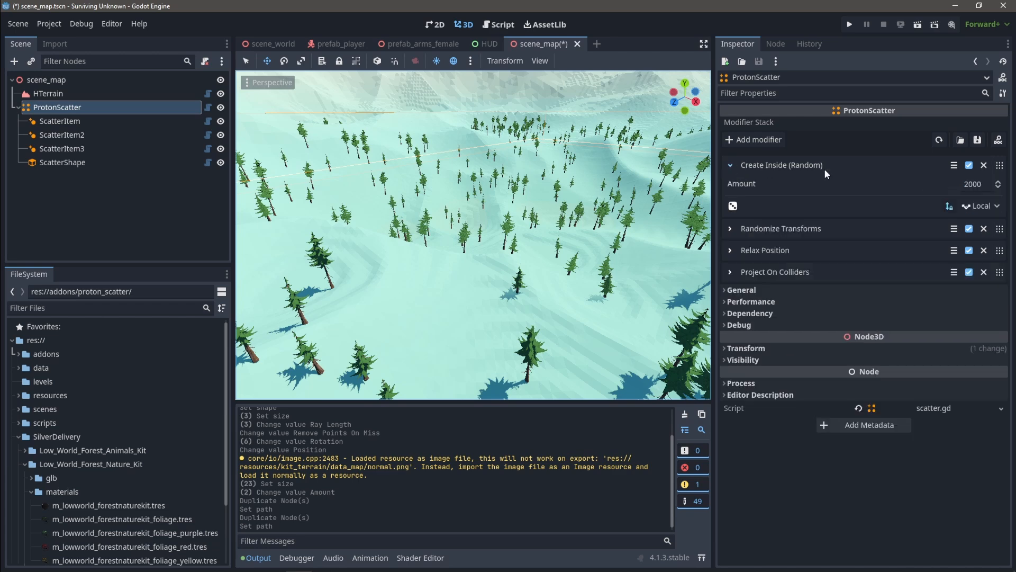
{"action": "left_click", "coordinate": [992, 183]}
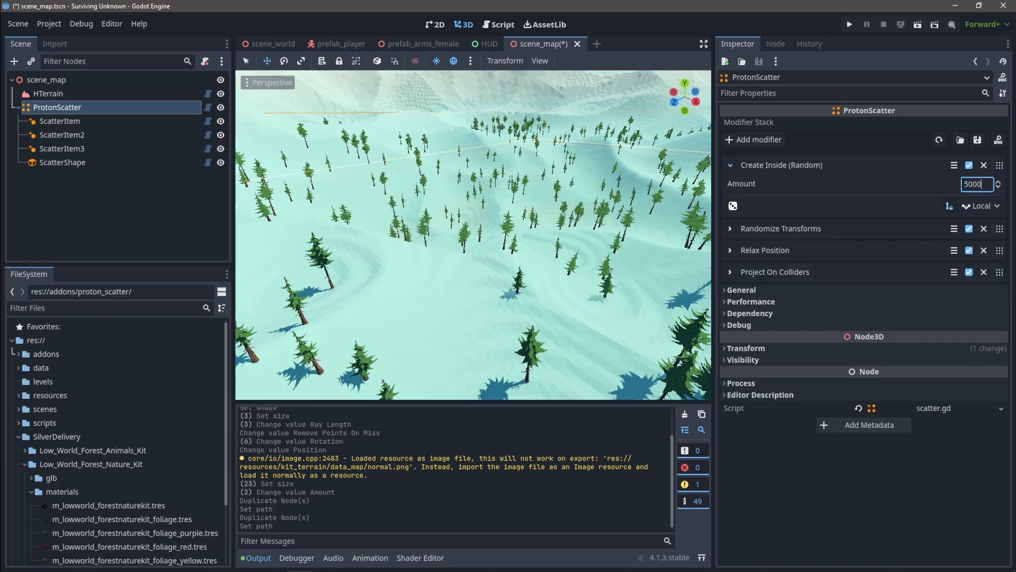
{"action": "type", "text": "5000"}
{"action": "key", "text": "Return"}
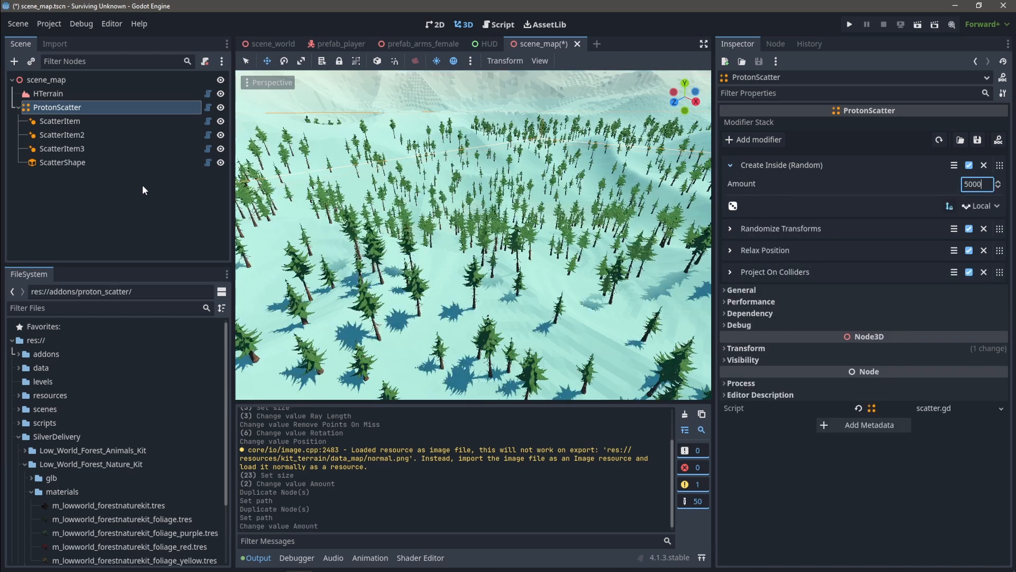
{"action": "left_click", "coordinate": [143, 190]}
{"action": "scroll", "coordinate": [385, 150], "scroll_direction": "up", "scroll_amount": 5}
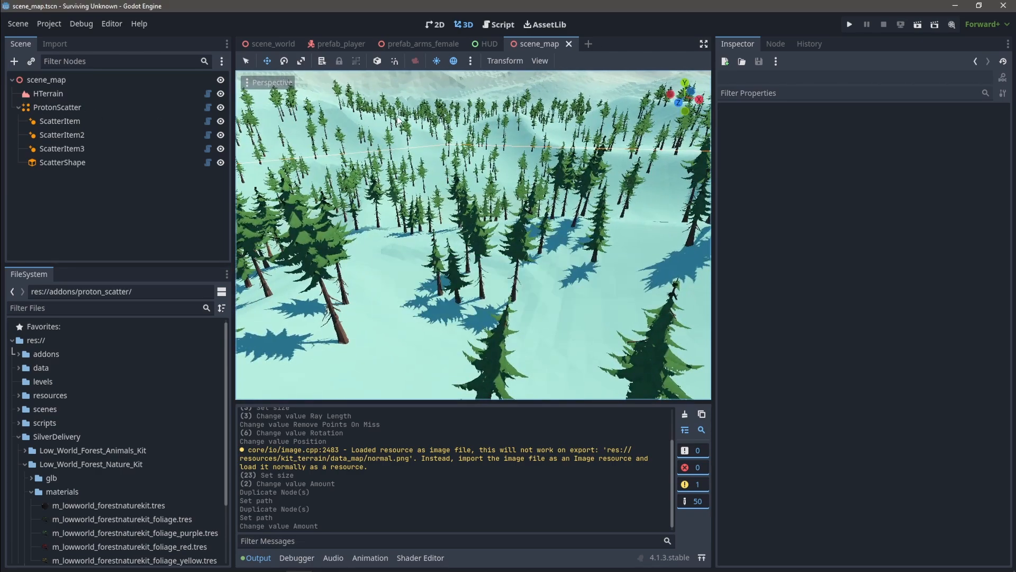
Run the game and walk through the terrain to examine the density and look of the scattered pine trees
{"action": "key", "text": "F5"}
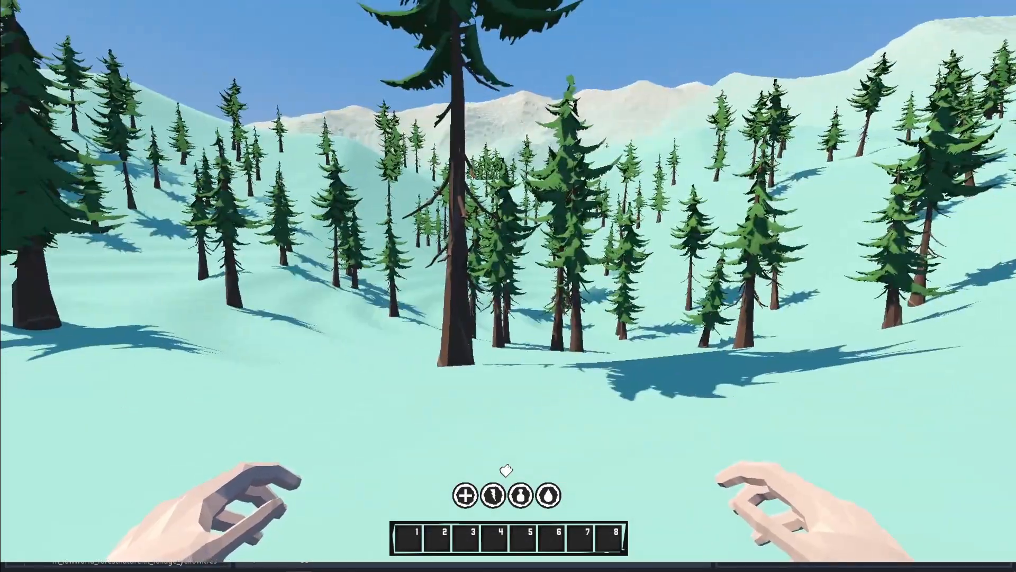
{"action": "key", "text": "w"}
{"action": "key", "text": "w"}
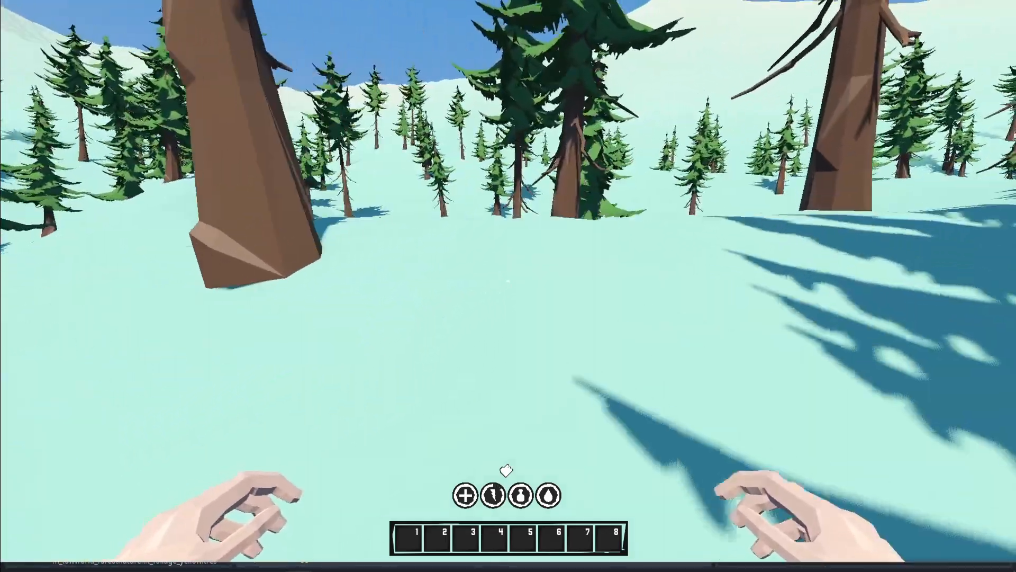
{"action": "key", "text": "w"}
{"action": "key", "text": "w"}
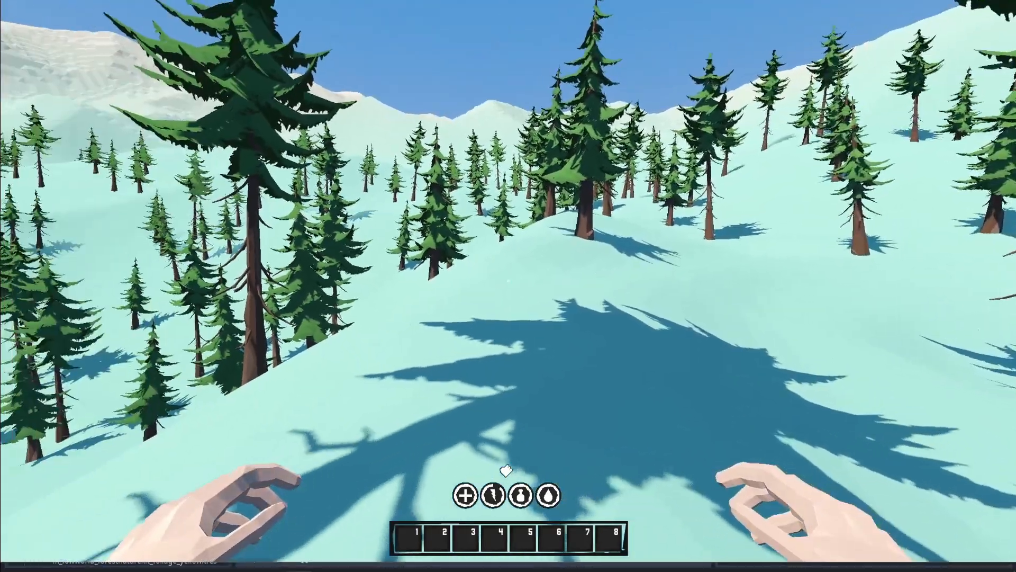
{"action": "key", "text": "w"}
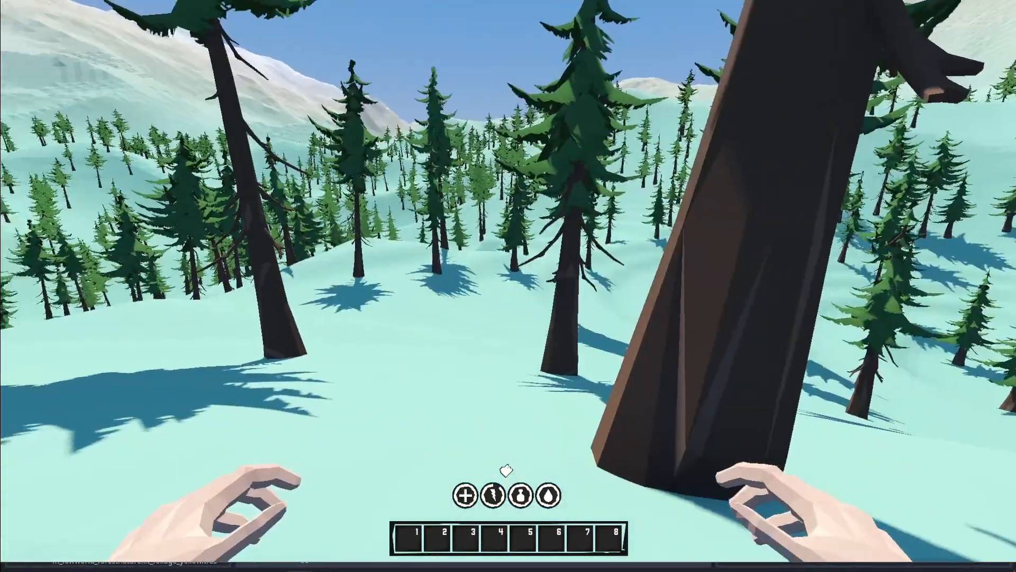
{"action": "key", "text": "w"}
{"action": "key", "text": "w"}
{"action": "key", "text": "w"}
{"action": "key", "text": "w"}
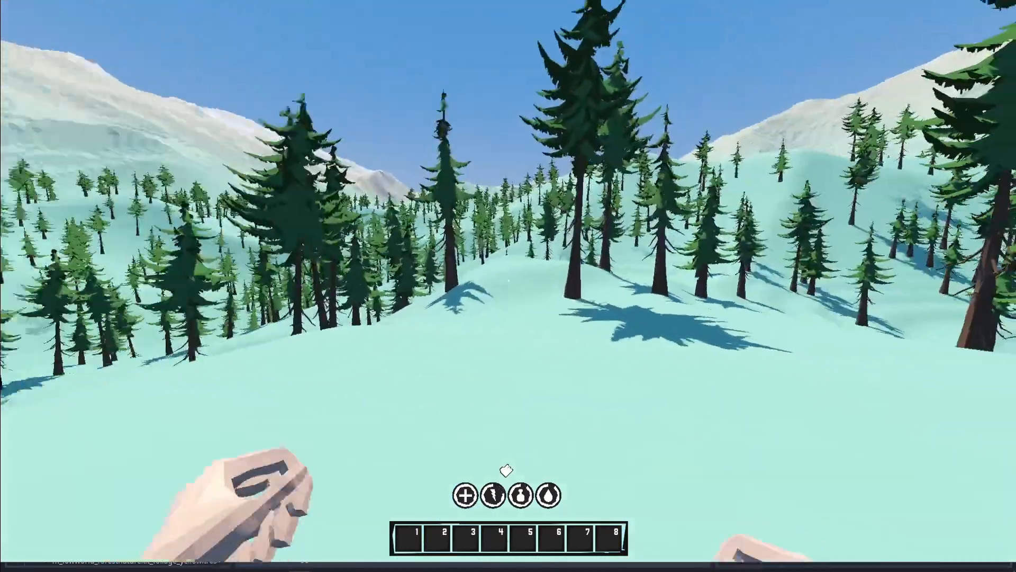
{"action": "key", "text": "w"}
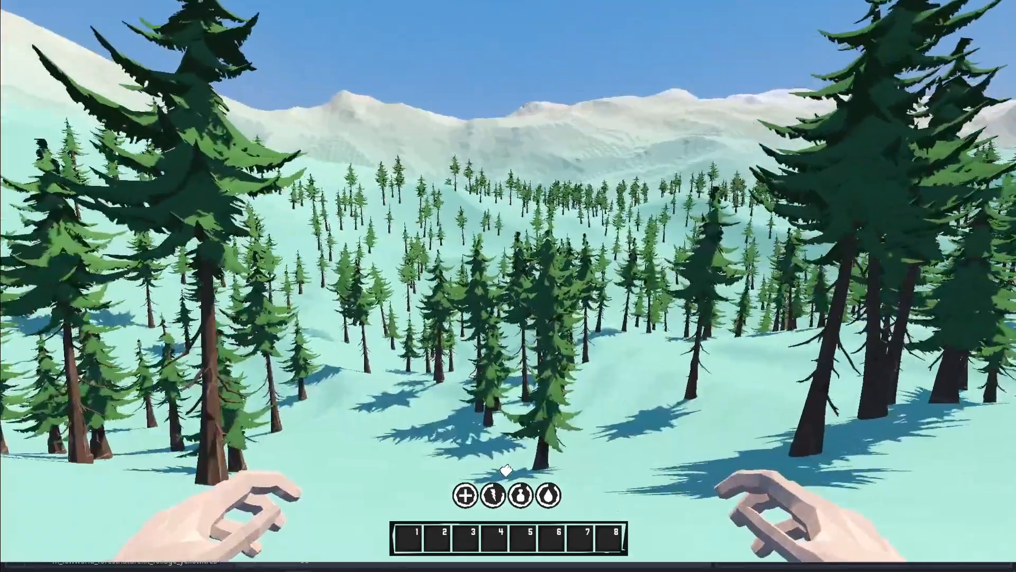
{"action": "key", "text": "w"}
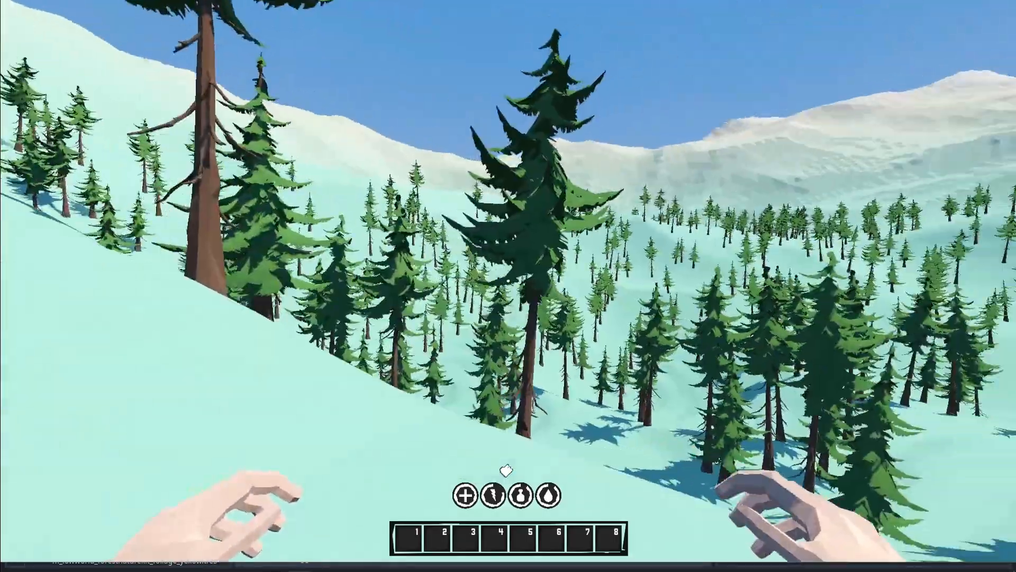
{"action": "key", "text": "w"}
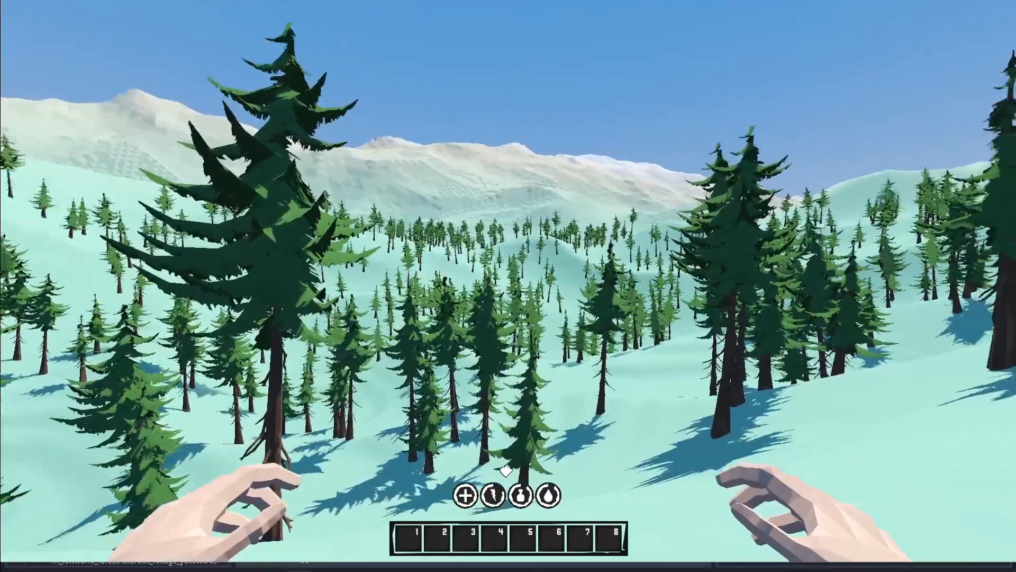
{"action": "key", "text": "w"}
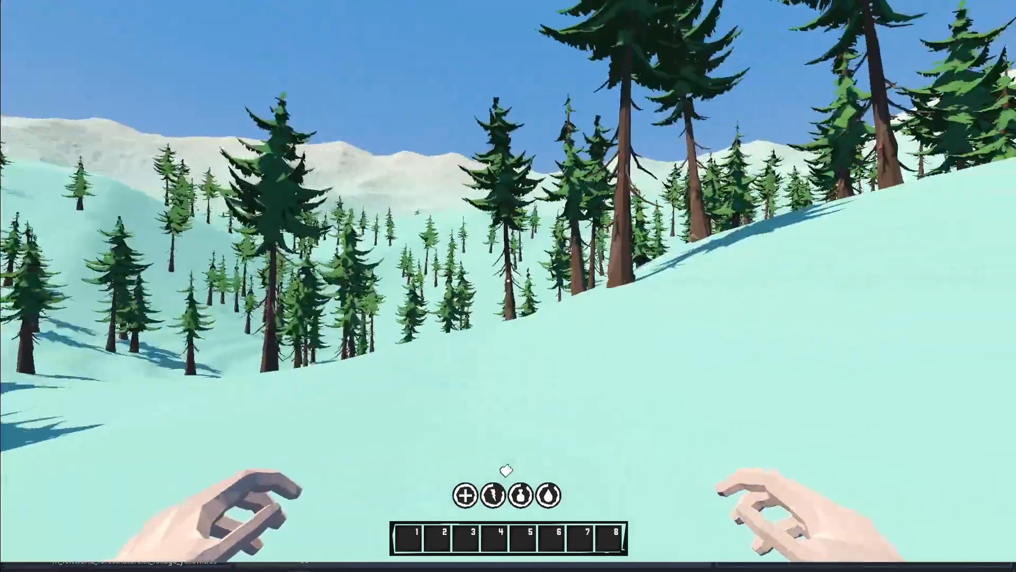
{"action": "key", "text": "w"}
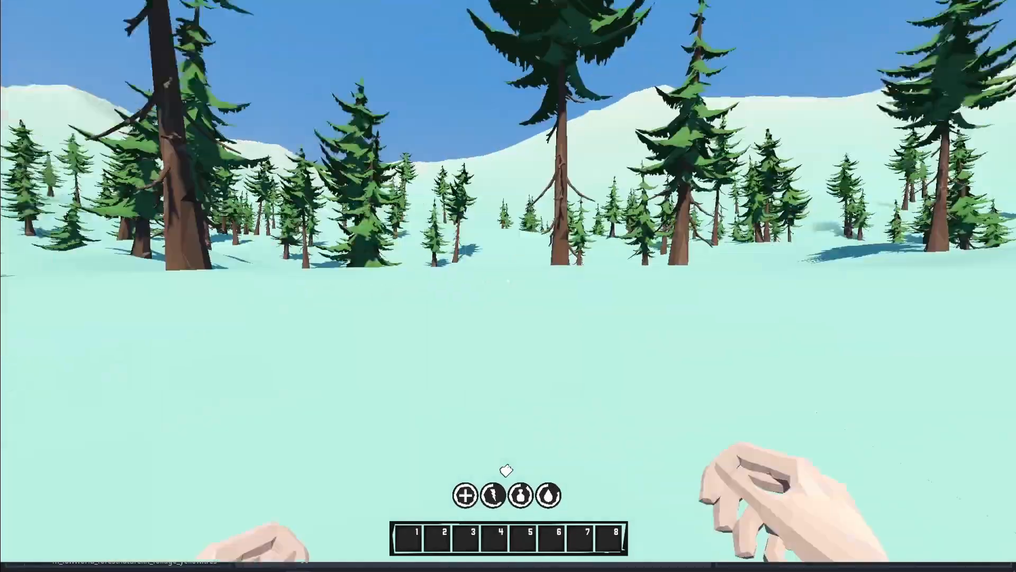
{"action": "key", "text": "w"}
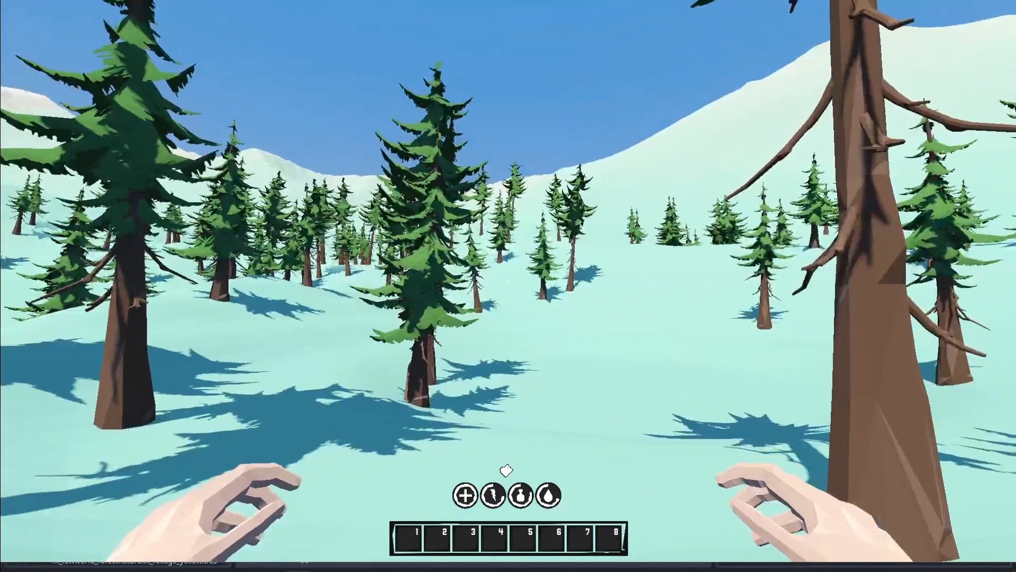
{"action": "key", "text": "w"}
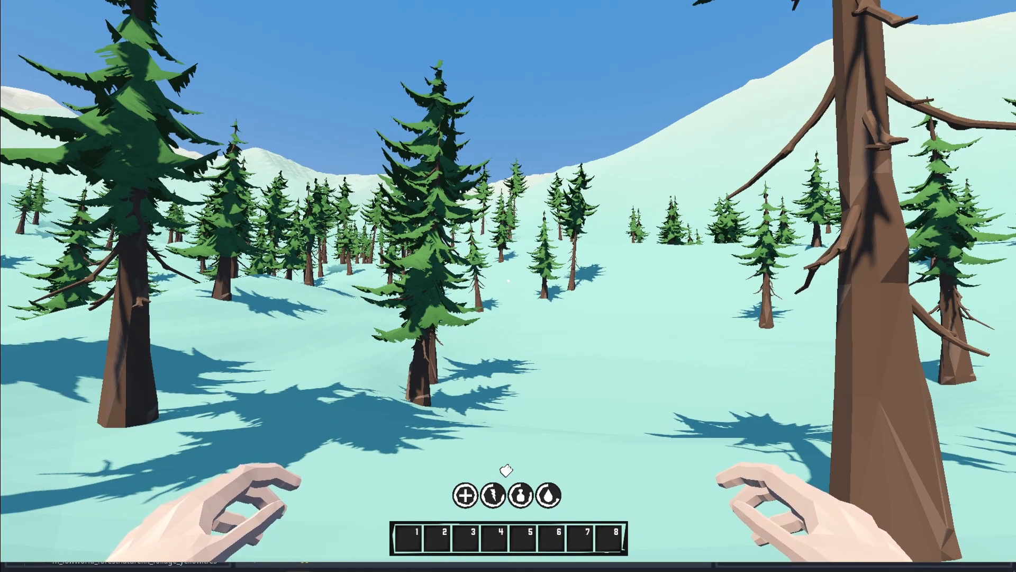
{"action": "key", "text": "w"}
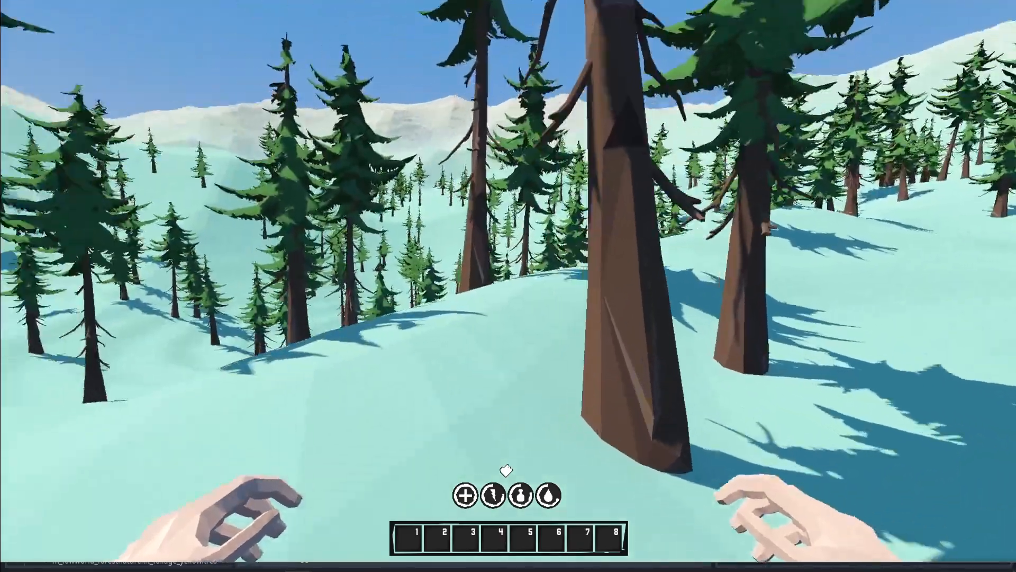
{"action": "key", "text": "w"}
{"action": "key", "text": "w"}
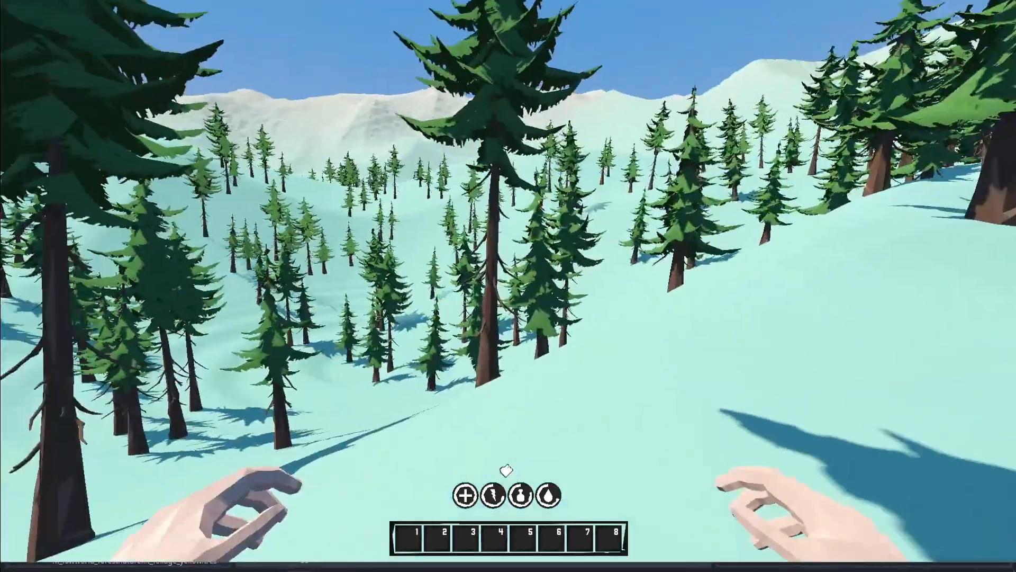
{"action": "key", "text": "w"}
{"action": "key", "text": "w"}
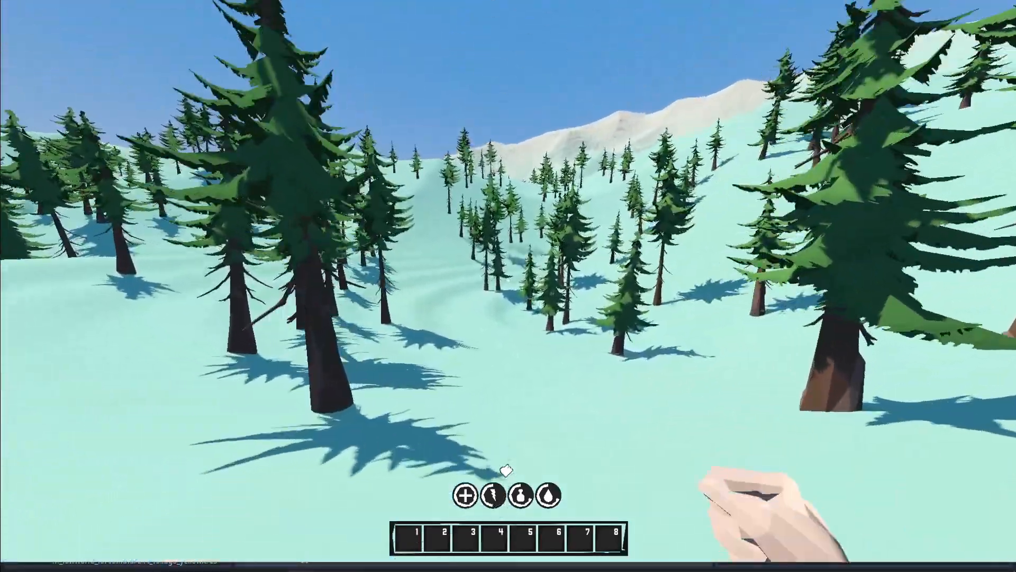
{"action": "key", "text": "w"}
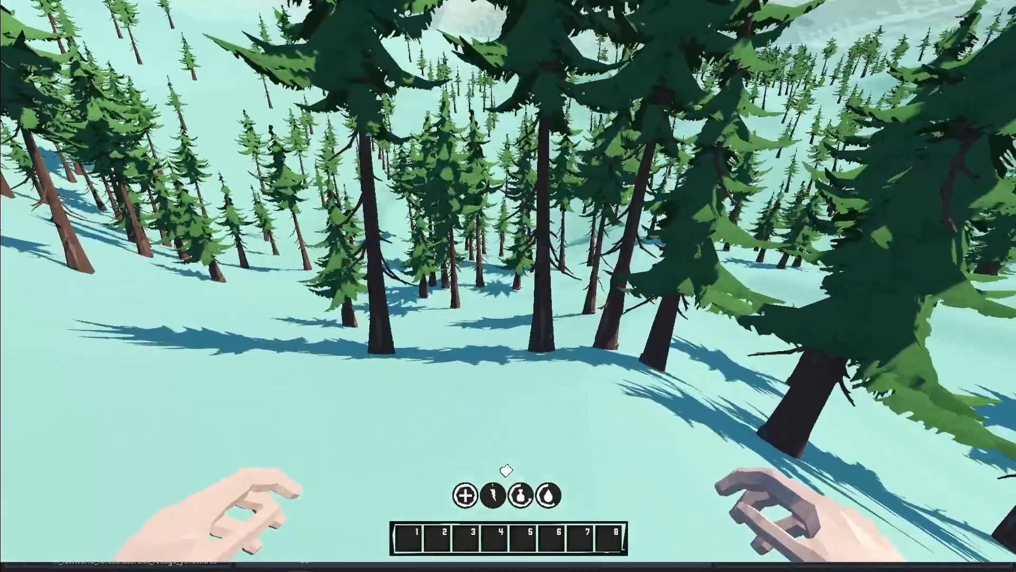
{"action": "key", "text": "w"}
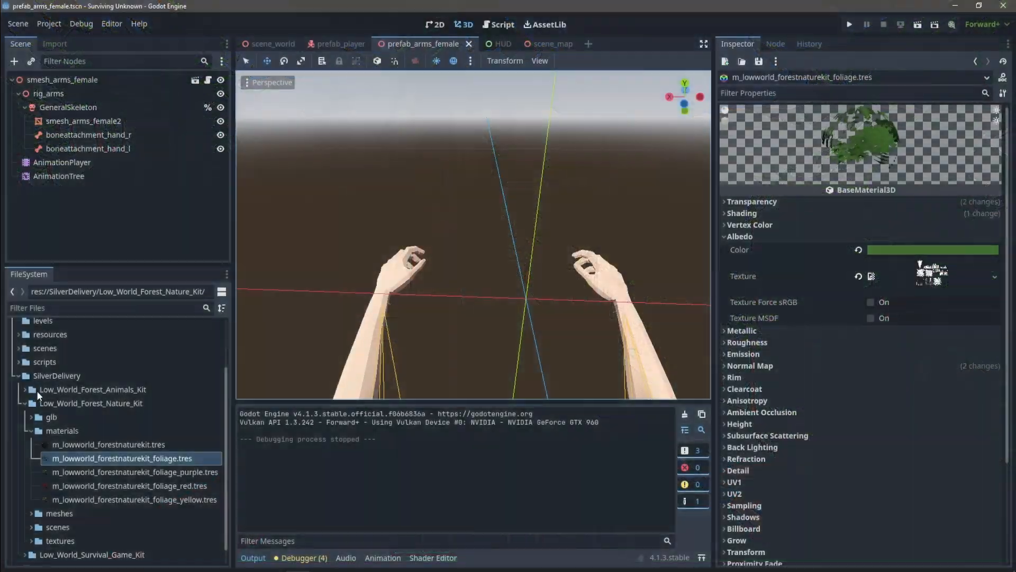
Preview the dirt, grass and rock albedo textures in the resources/kit_terrain/textures folder
{"action": "scroll", "coordinate": [61, 389], "scroll_direction": "up", "scroll_amount": 3}
{"action": "left_click", "coordinate": [19, 395]}
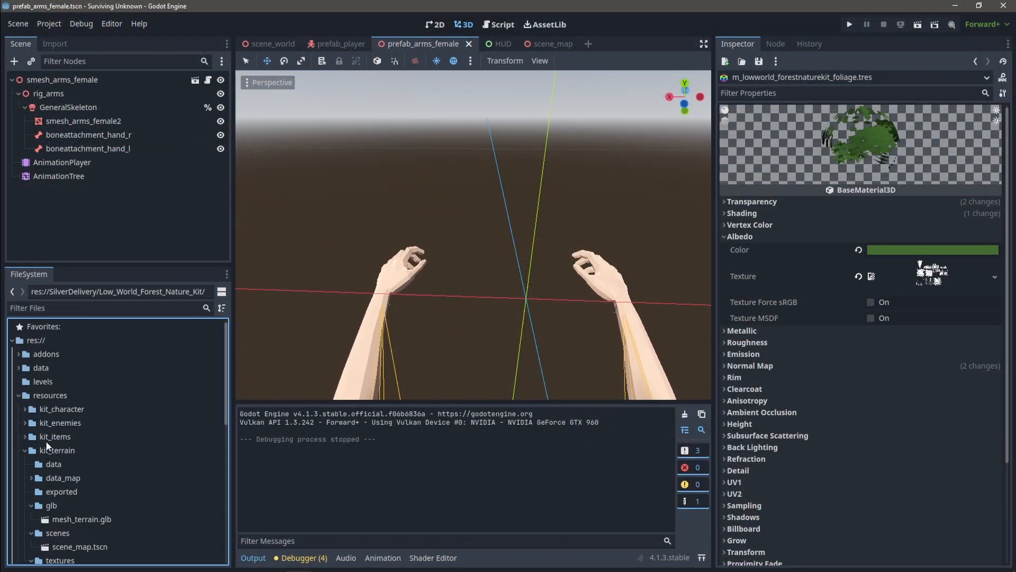
{"action": "scroll", "coordinate": [78, 456], "scroll_direction": "down", "scroll_amount": 3}
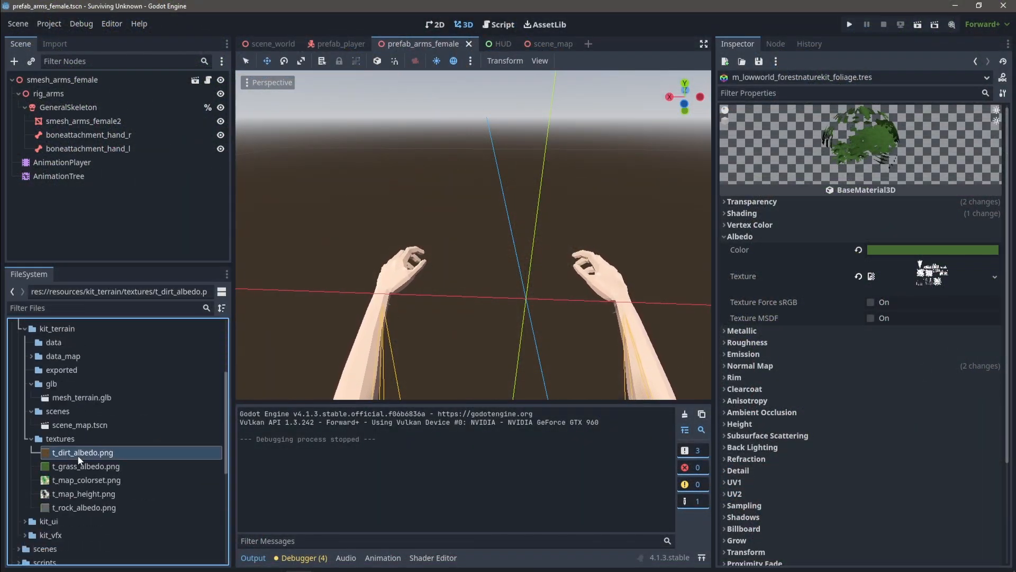
{"action": "left_click", "coordinate": [78, 454]}
{"action": "mouse_move", "coordinate": [110, 453]}
{"action": "left_click", "coordinate": [73, 467]}
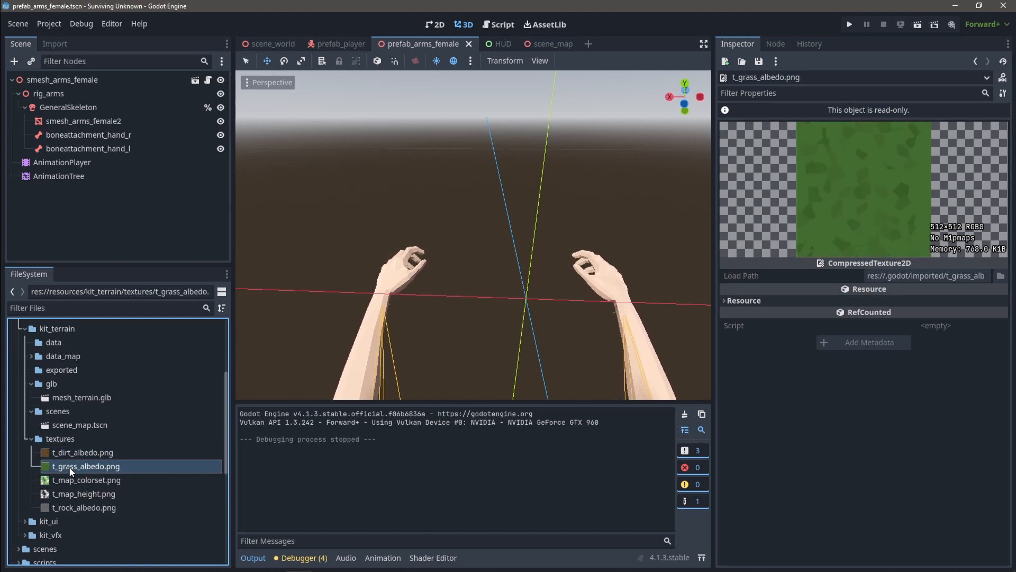
{"action": "left_click", "coordinate": [95, 507]}
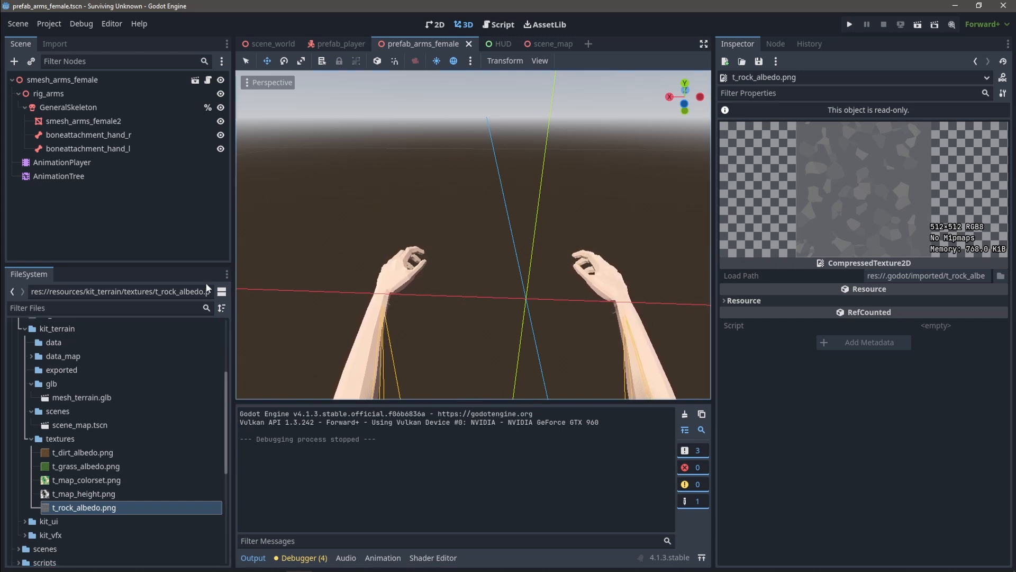
Open the Texture Set Import Tool for scene_map's HTerrain and add a first texture slot
{"action": "left_click", "coordinate": [548, 46]}
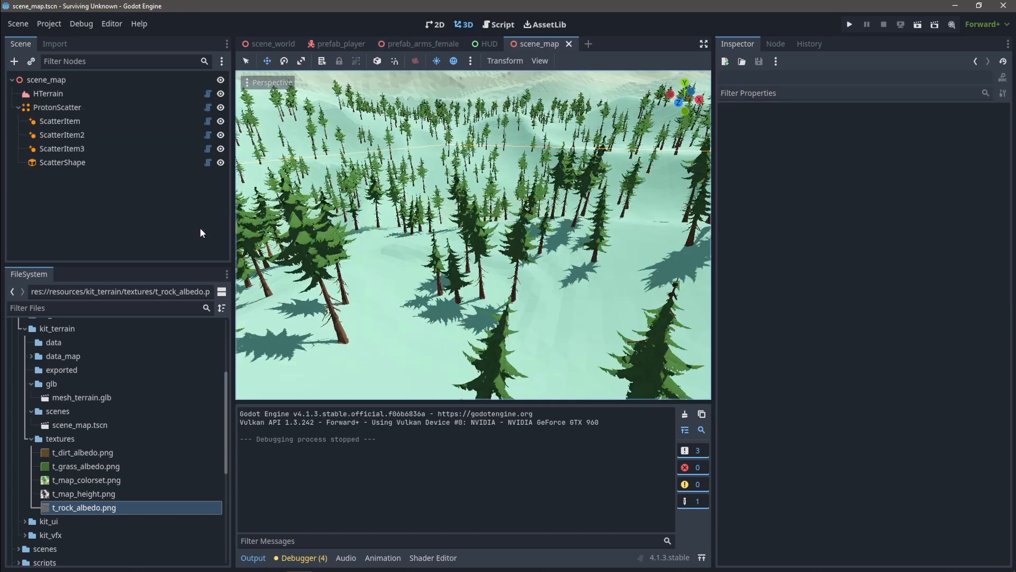
{"action": "left_click", "coordinate": [77, 92]}
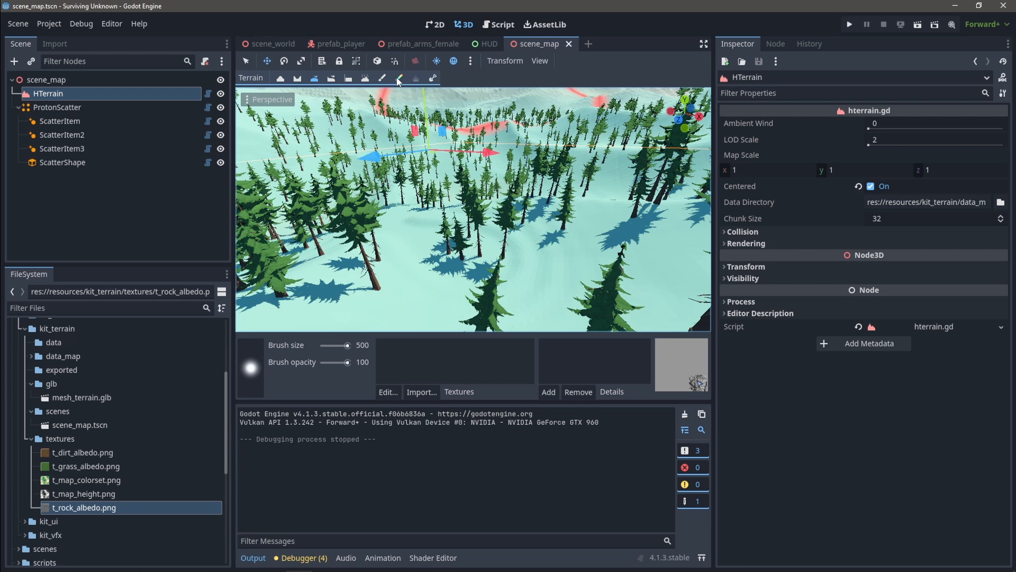
{"action": "left_click", "coordinate": [383, 78]}
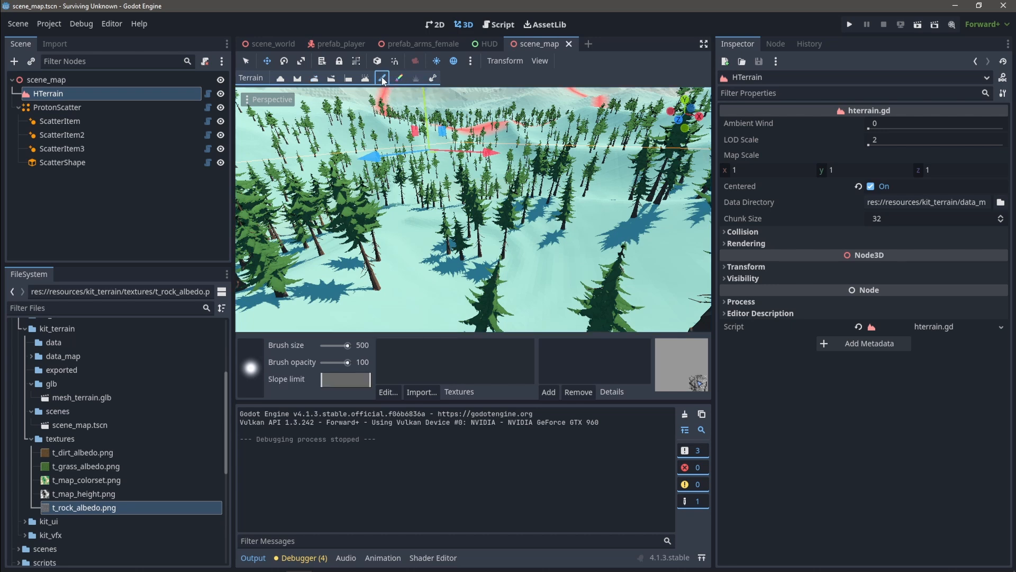
{"action": "left_click", "coordinate": [423, 391]}
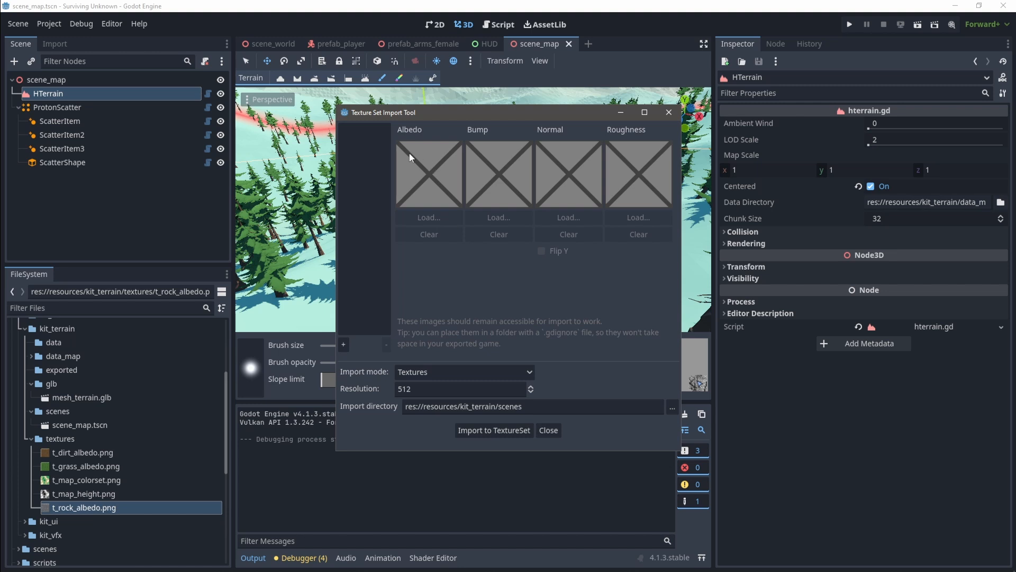
{"action": "left_click", "coordinate": [343, 345]}
{"action": "left_click", "coordinate": [369, 133]}
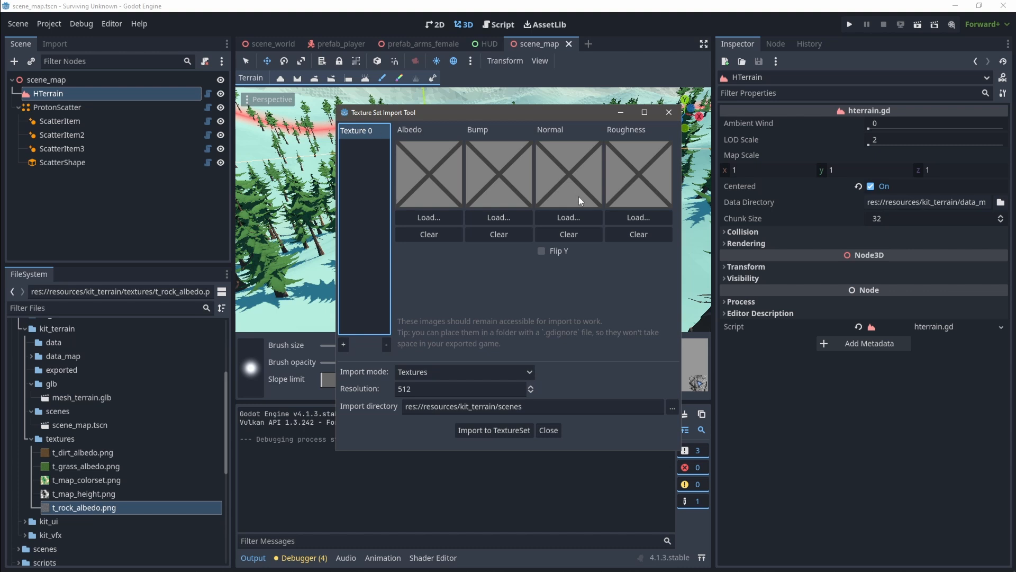
Load t_grass_albedo.png from resources/kit_terrain/textures as the albedo of Texture 0
{"action": "left_click", "coordinate": [447, 214]}
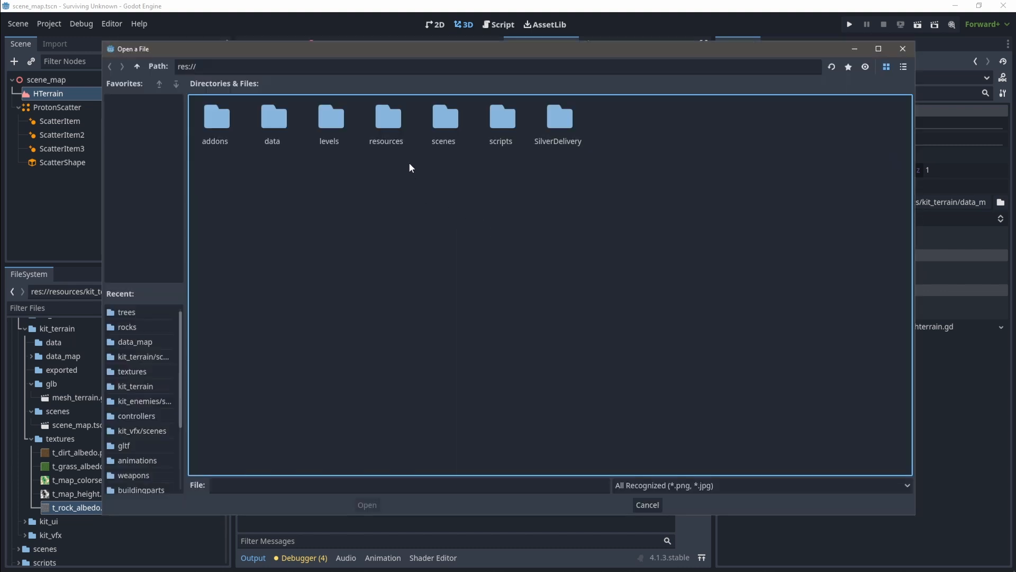
{"action": "double_click", "coordinate": [394, 124]}
{"action": "double_click", "coordinate": [389, 122]}
{"action": "double_click", "coordinate": [495, 126]}
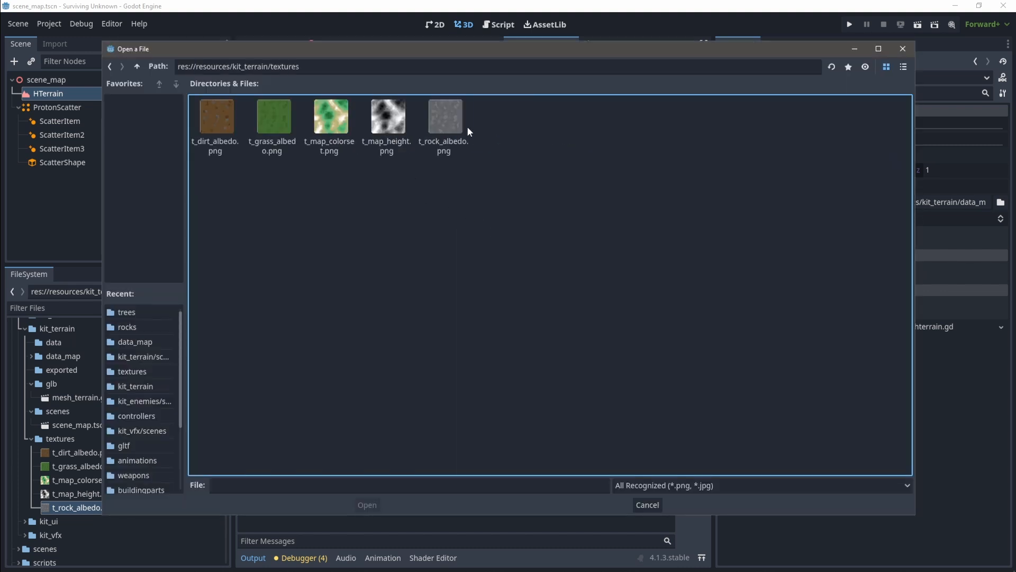
{"action": "double_click", "coordinate": [274, 135]}
{"action": "left_click", "coordinate": [373, 137]}
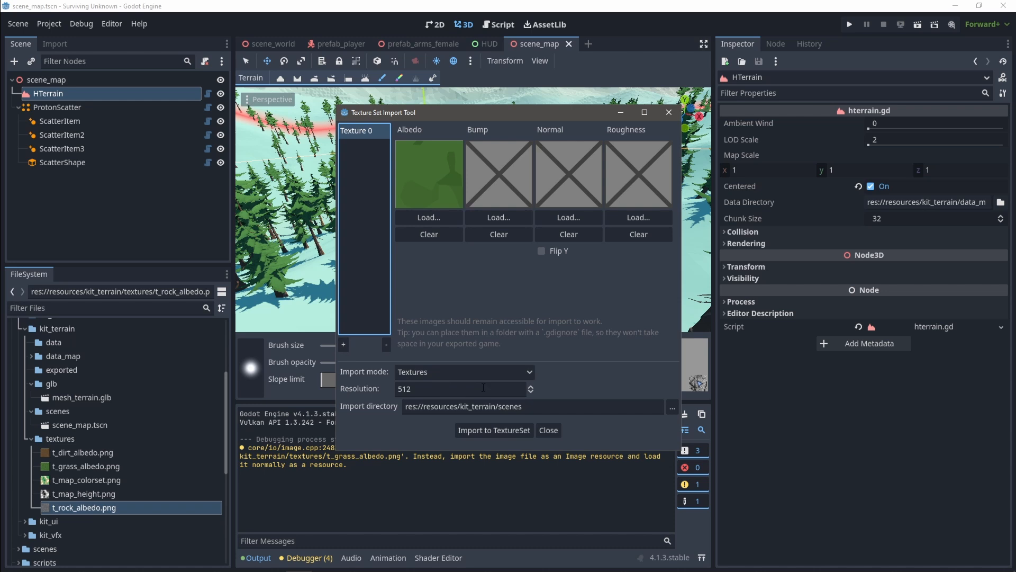
Add a second texture slot and load t_dirt_albedo.png as the albedo of Texture 1
{"action": "left_click", "coordinate": [343, 345]}
{"action": "left_click", "coordinate": [428, 218]}
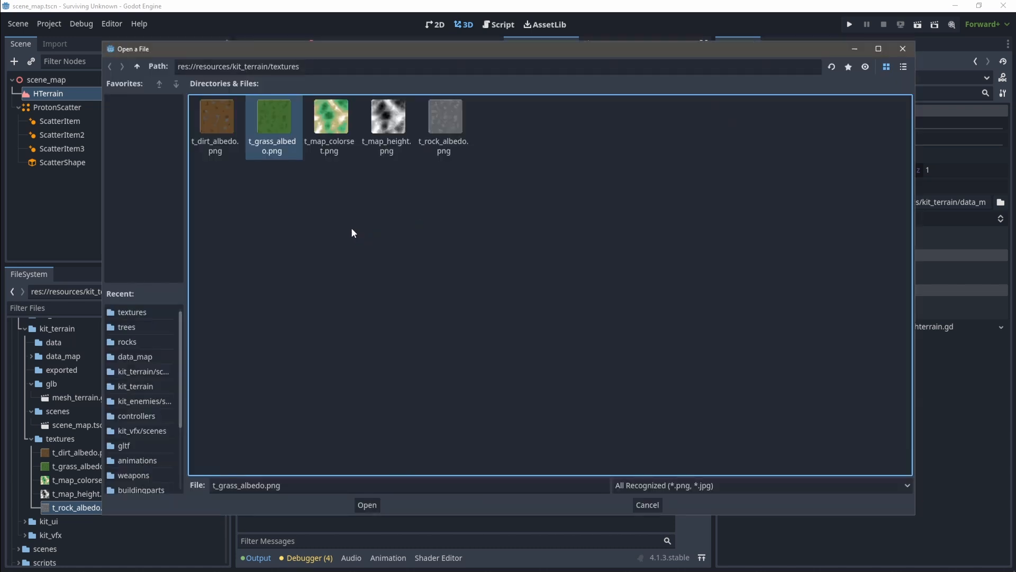
{"action": "double_click", "coordinate": [217, 119]}
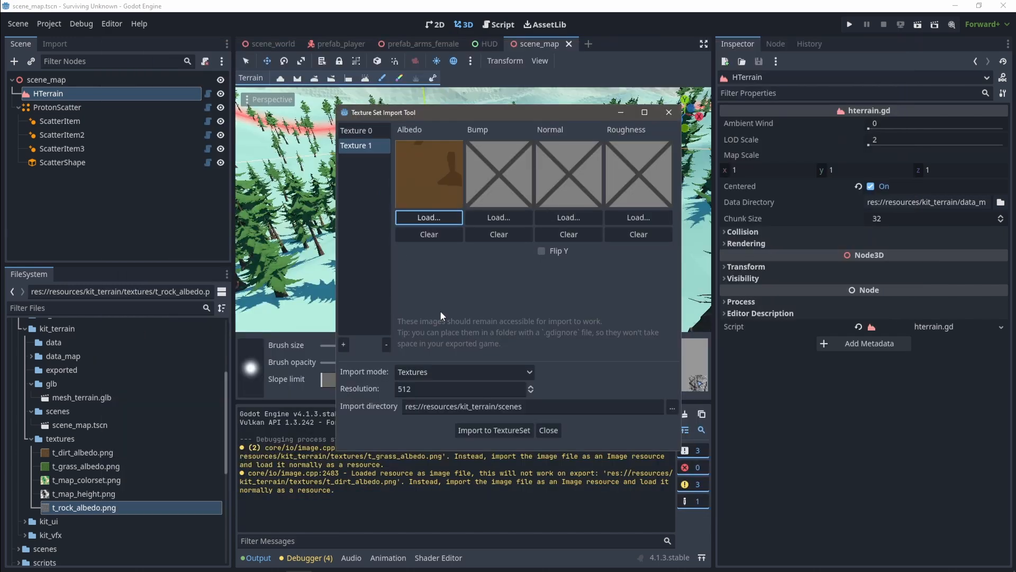
Add a third slot with t_rock_albedo.png as its albedo and import all three textures to the texture set
{"action": "left_click", "coordinate": [343, 345]}
{"action": "left_click", "coordinate": [429, 217]}
{"action": "double_click", "coordinate": [447, 122]}
{"action": "left_click", "coordinate": [494, 430]}
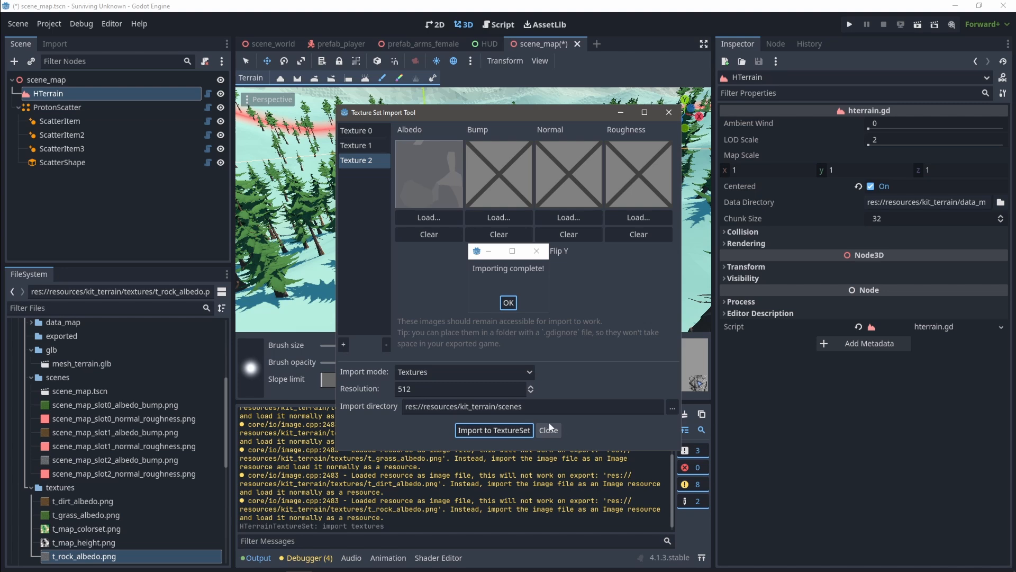
{"action": "left_click", "coordinate": [508, 302]}
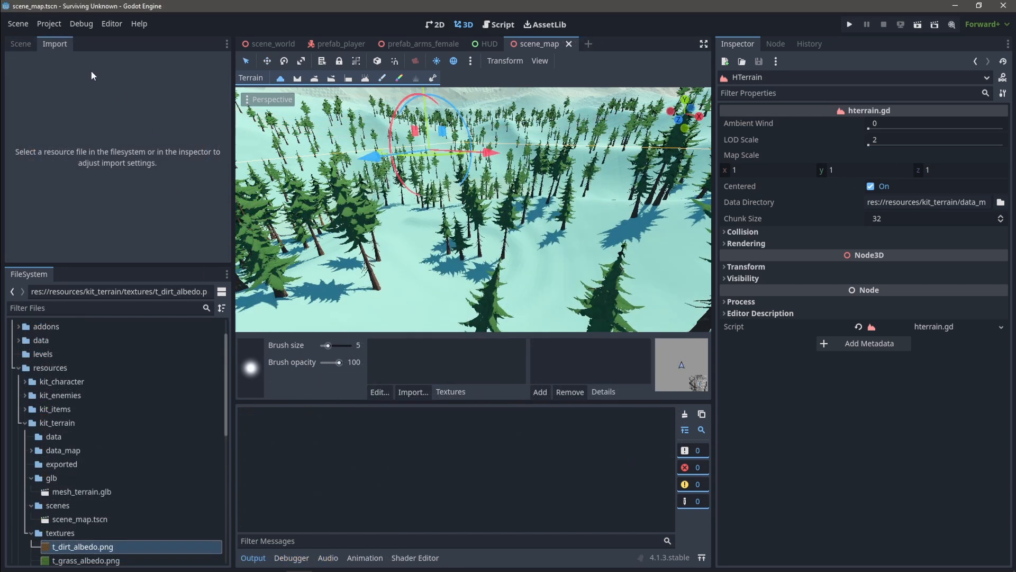
Reopen HTerrain's texture import tool and import the grass, dirt and rock albedo textures again as a texture set
{"action": "left_click", "coordinate": [21, 44]}
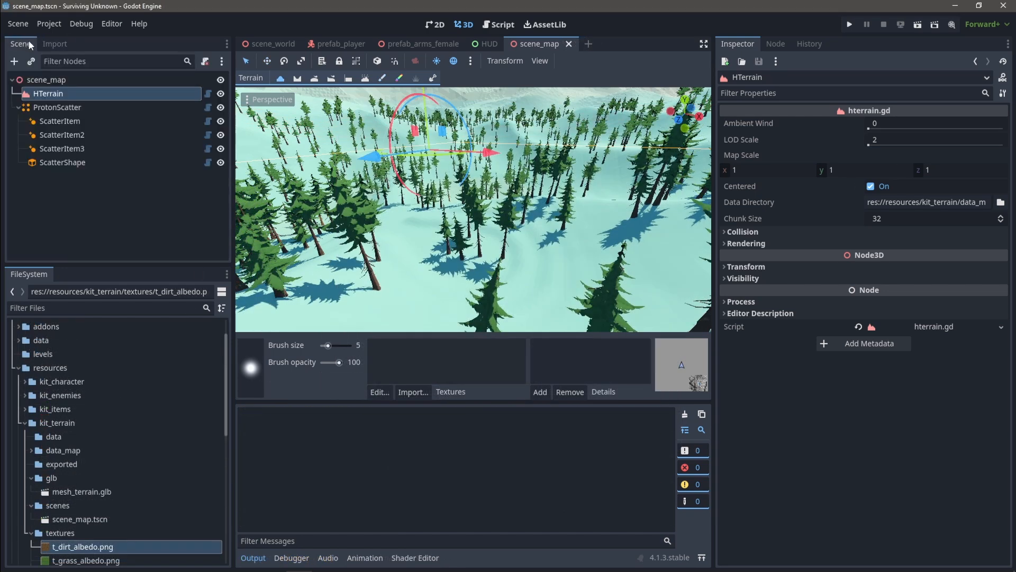
{"action": "left_click", "coordinate": [413, 392]}
{"action": "left_click", "coordinate": [343, 345]}
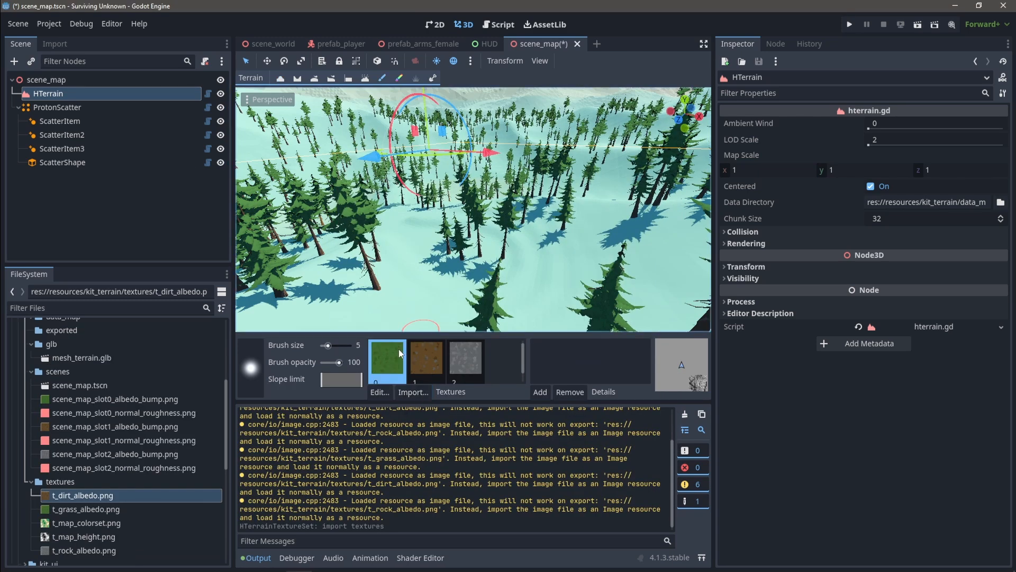
Try to paint the grass texture onto the terrain between the trees, clearing the output log between attempts
{"action": "scroll", "coordinate": [512, 284], "scroll_direction": "up", "scroll_amount": 4}
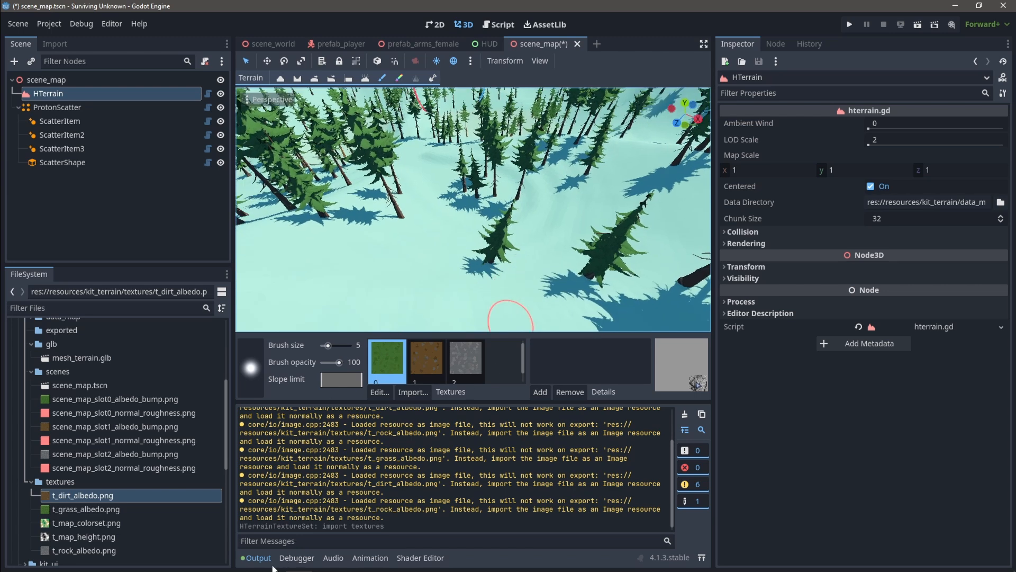
{"action": "left_click", "coordinate": [260, 558]}
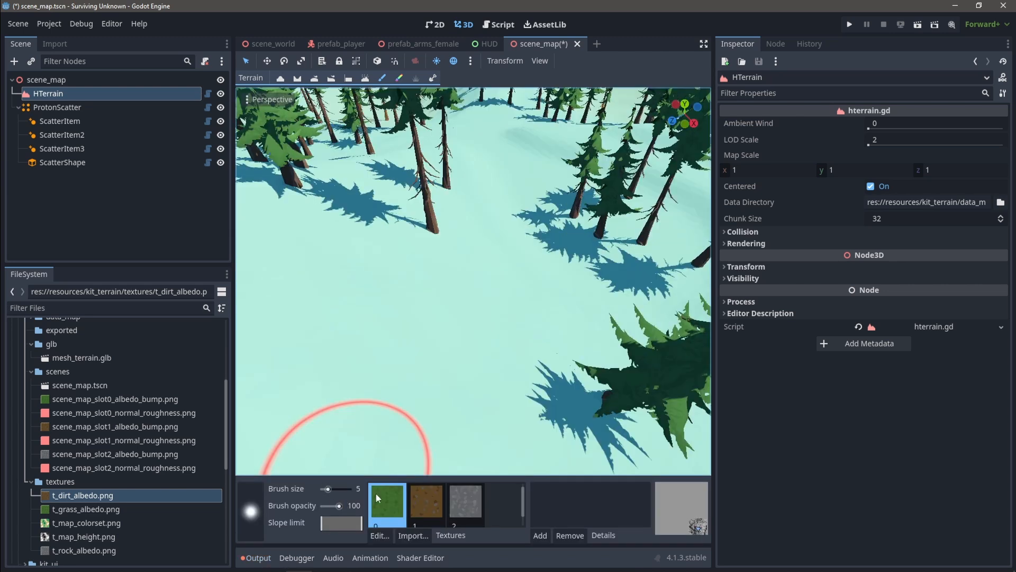
{"action": "left_click_drag", "start_coordinate": [445, 477], "coordinate": [456, 443]}
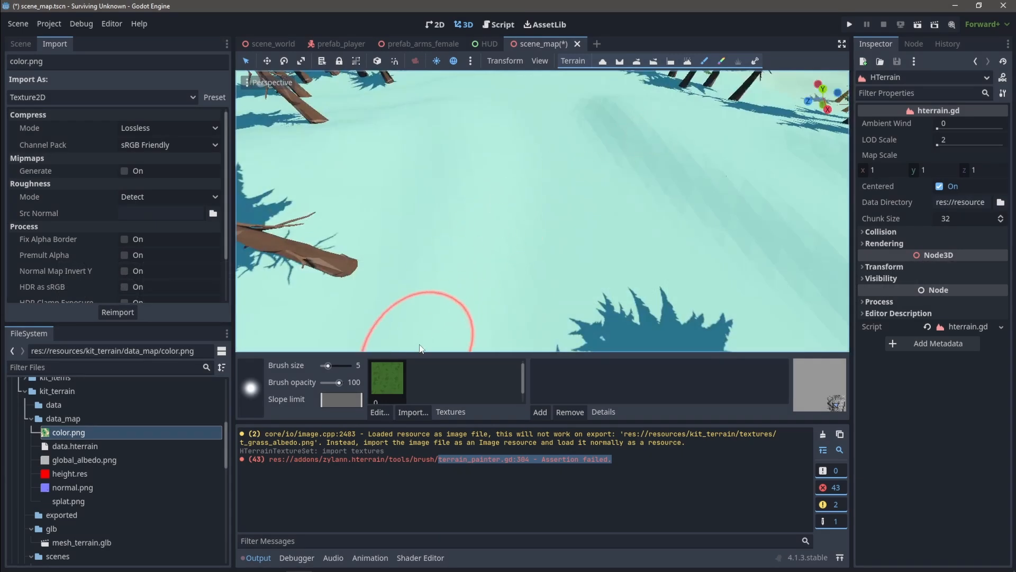
{"action": "left_click", "coordinate": [389, 374]}
{"action": "mouse_move", "coordinate": [491, 247]}
{"action": "left_mouse_down"}
{"action": "mouse_move", "coordinate": [517, 212]}
{"action": "mouse_move", "coordinate": [496, 234]}
{"action": "mouse_move", "coordinate": [488, 208]}
{"action": "left_mouse_up"}
{"action": "left_click", "coordinate": [823, 434]}
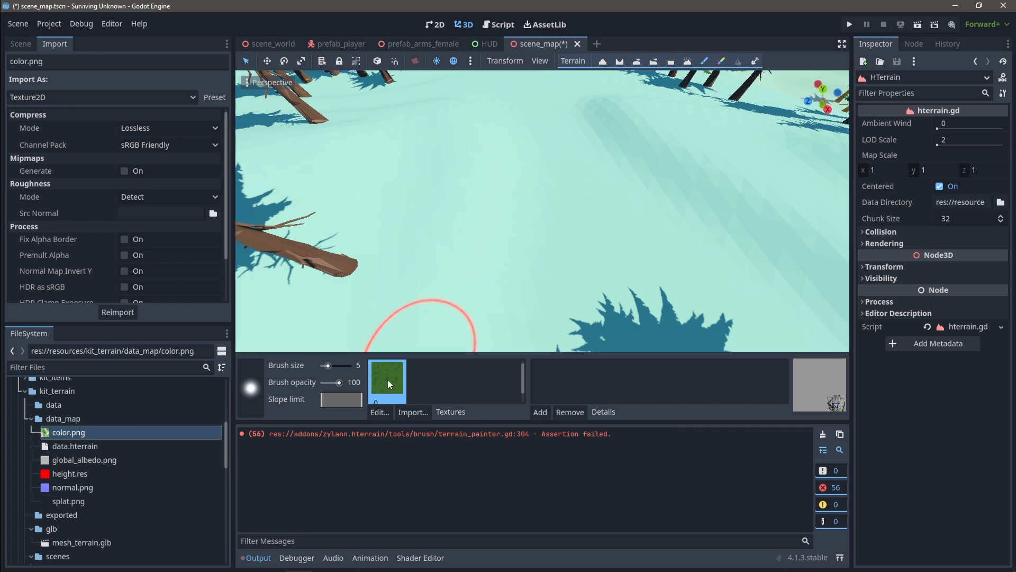
{"action": "left_click_drag", "start_coordinate": [500, 243], "coordinate": [610, 205]}
{"action": "left_click_drag", "start_coordinate": [477, 258], "coordinate": [708, 319]}
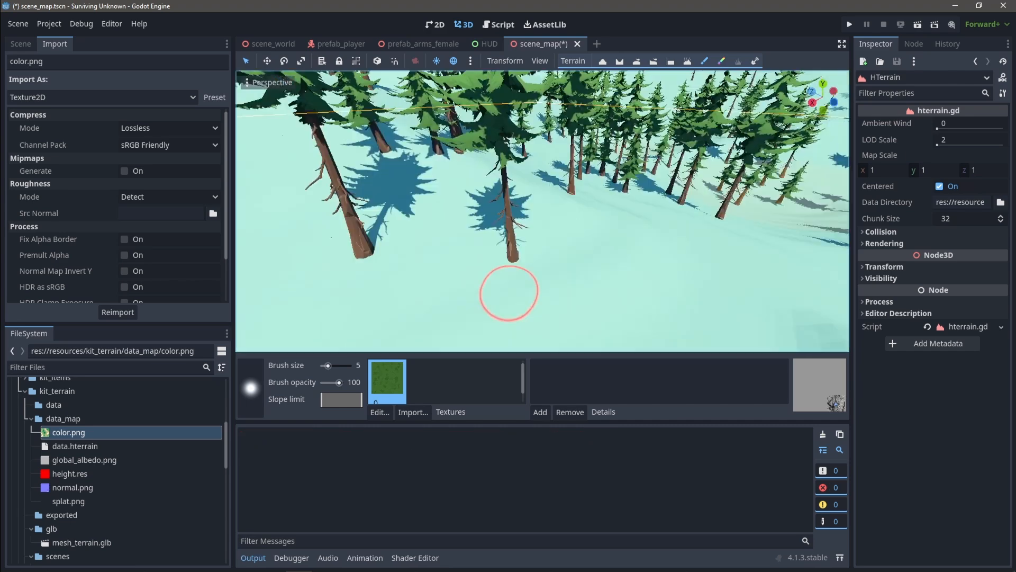
Switch the terrain brush to color painting and set its color to the green albedo of m_lowworld_forestnaturekit_foliage.tres
{"action": "right_click_drag", "start_coordinate": [509, 293], "coordinate": [658, 269]}
{"action": "left_click", "coordinate": [724, 62]}
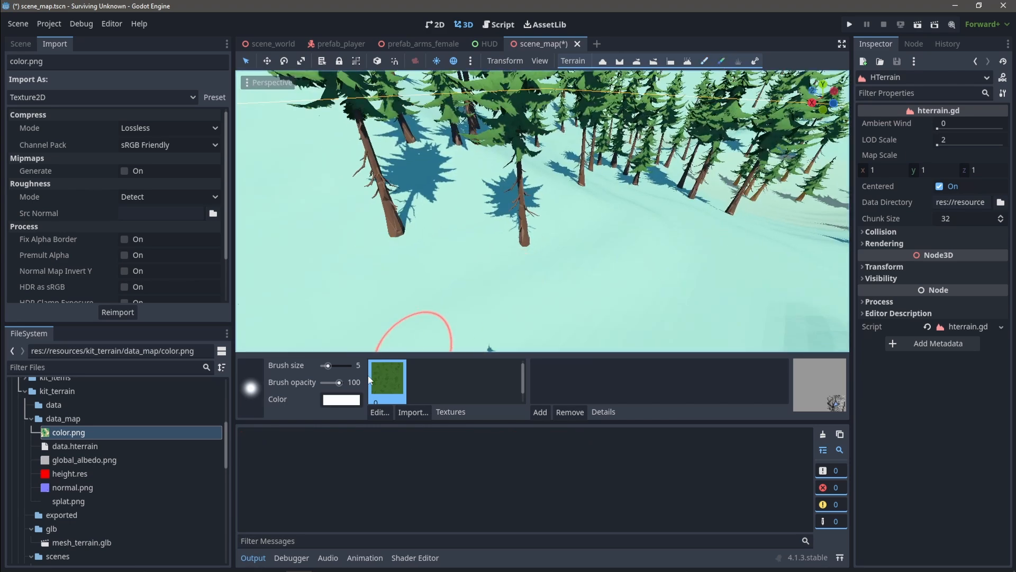
{"action": "left_click", "coordinate": [350, 402]}
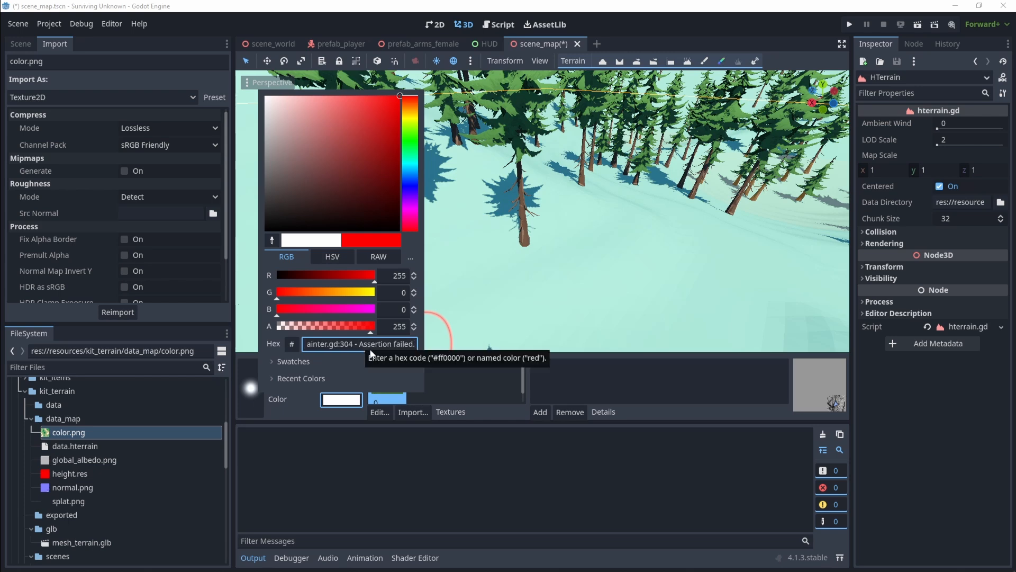
{"action": "left_click", "coordinate": [508, 388]}
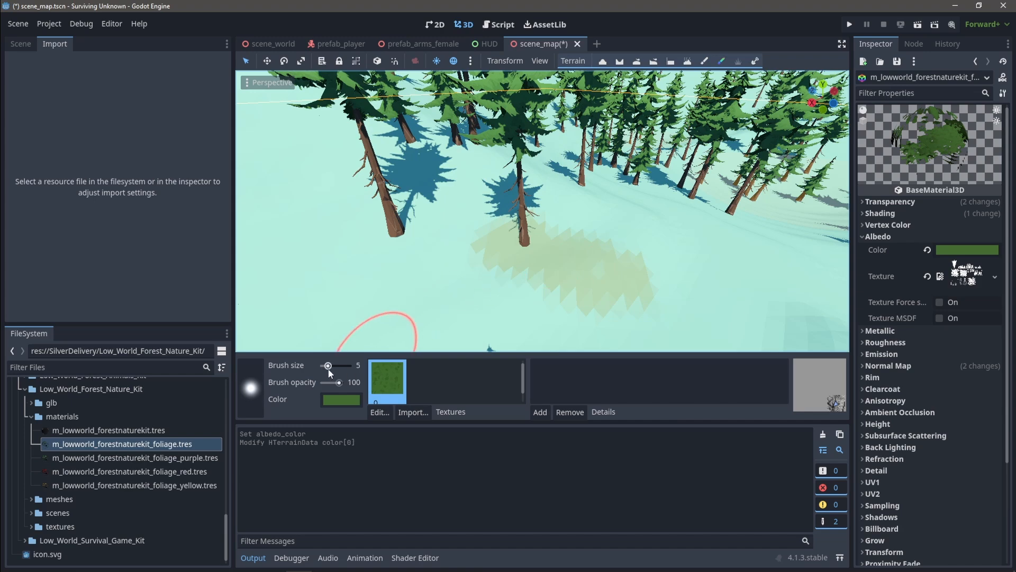
Increase the brush size to 345 and paint the terrain around the trees green
{"action": "left_click_drag", "start_coordinate": [328, 369], "coordinate": [332, 369]}
{"action": "mouse_move", "coordinate": [561, 276]}
{"action": "left_mouse_down"}
{"action": "mouse_move", "coordinate": [461, 215]}
{"action": "mouse_move", "coordinate": [617, 284]}
{"action": "mouse_move", "coordinate": [434, 226]}
{"action": "mouse_move", "coordinate": [380, 243]}
{"action": "left_mouse_up"}
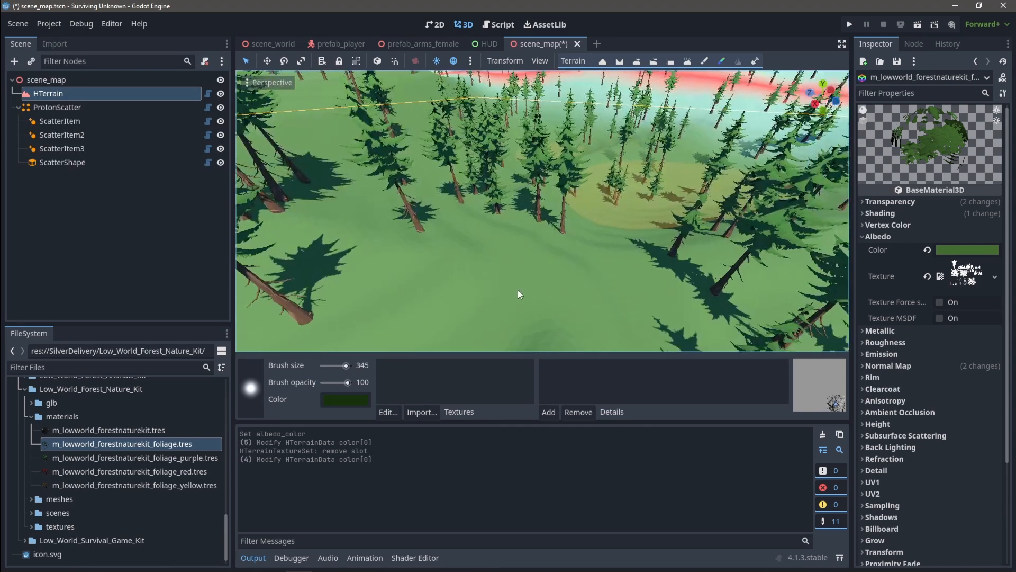
{"action": "mouse_move", "coordinate": [518, 290]}
{"action": "left_mouse_down"}
{"action": "mouse_move", "coordinate": [584, 246]}
{"action": "mouse_move", "coordinate": [564, 259]}
{"action": "left_mouse_up"}
{"action": "mouse_move", "coordinate": [563, 259]}
{"action": "right_mouse_down"}
{"action": "mouse_move", "coordinate": [635, 227]}
{"action": "mouse_move", "coordinate": [751, 225]}
{"action": "mouse_move", "coordinate": [656, 235]}
{"action": "mouse_move", "coordinate": [768, 222]}
{"action": "right_mouse_up"}
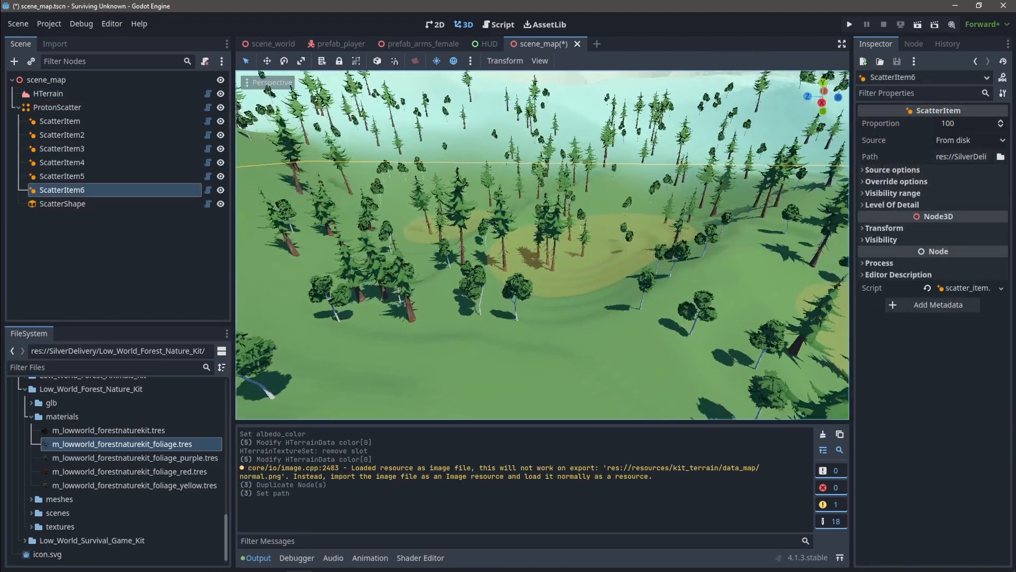
Set the proportion of ScatterItem4, ScatterItem5 and ScatterItem6 to 50 each
{"action": "left_click", "coordinate": [77, 176]}
{"action": "left_click", "coordinate": [79, 162]}
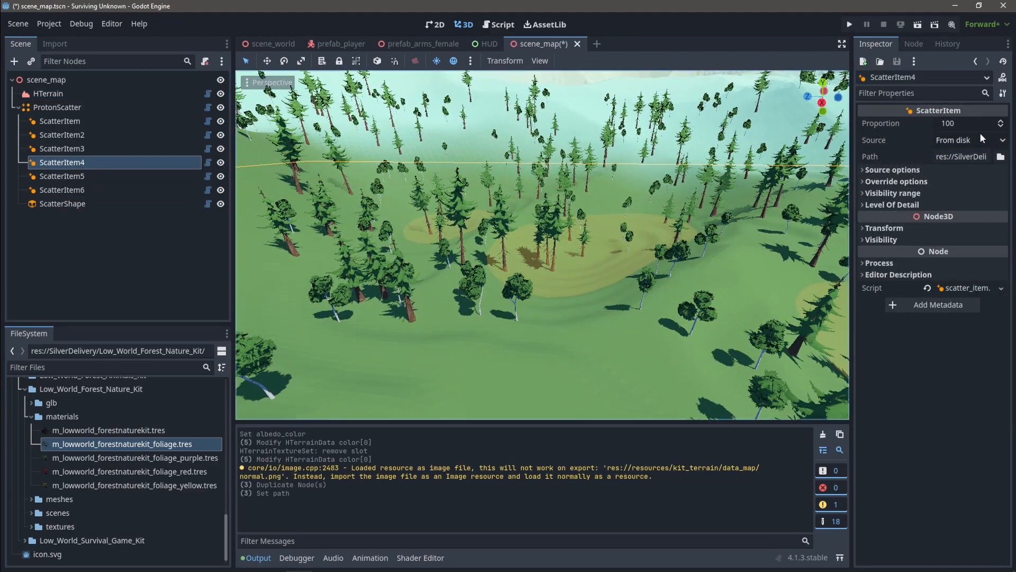
{"action": "left_click_drag", "start_coordinate": [846, 150], "coordinate": [807, 150]}
{"action": "left_click", "coordinate": [934, 123]}
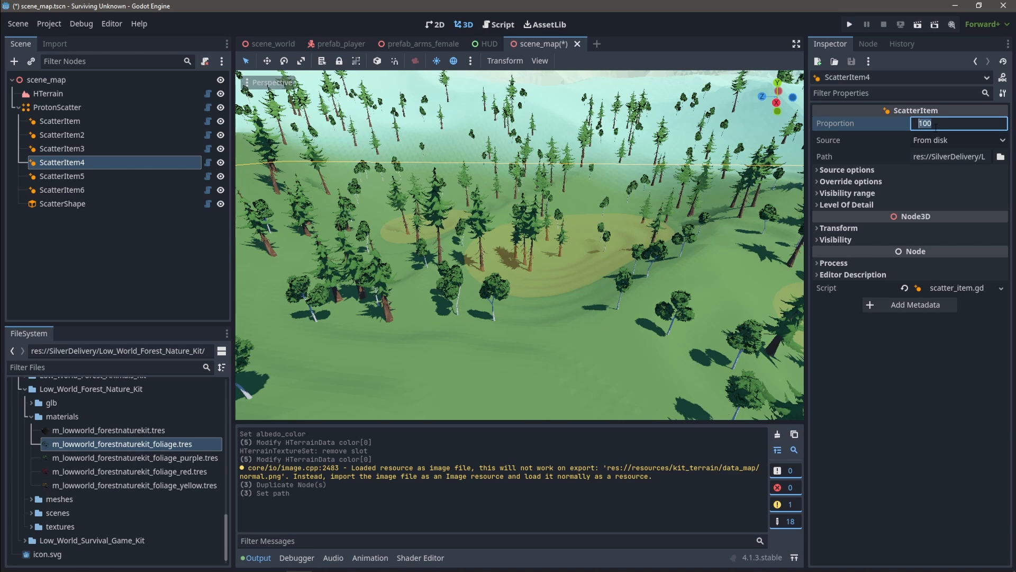
{"action": "left_click", "coordinate": [77, 176]}
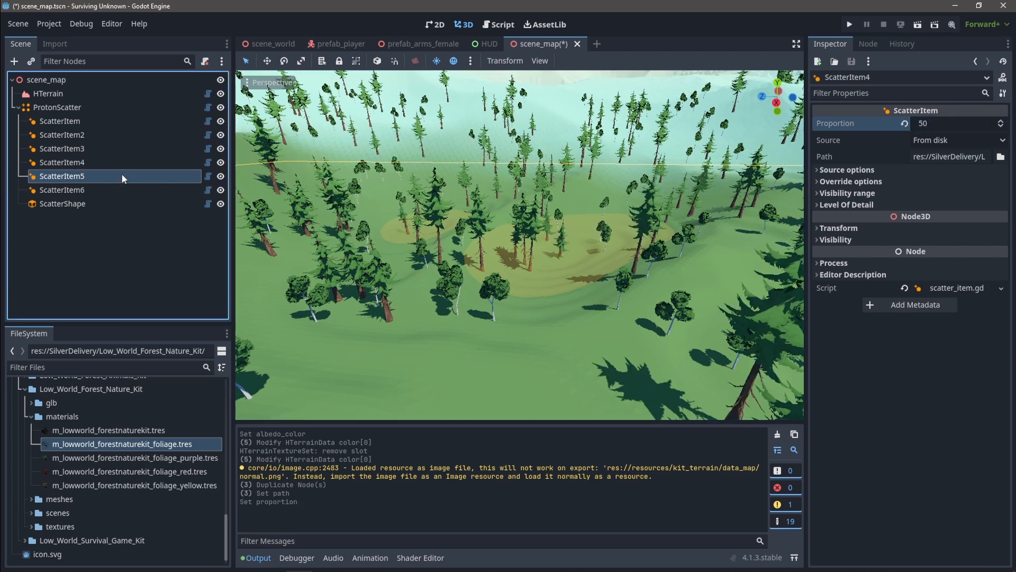
{"action": "left_click", "coordinate": [938, 124]}
{"action": "type", "text": "50"}
{"action": "left_click", "coordinate": [119, 190]}
{"action": "left_click", "coordinate": [944, 124]}
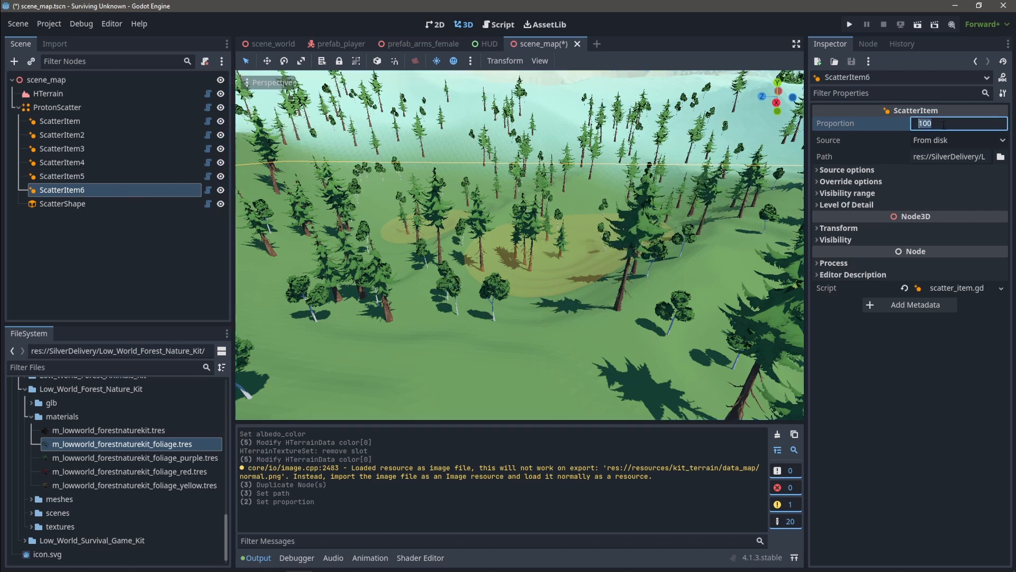
{"action": "type", "text": "50"}
{"action": "key", "text": "Return"}
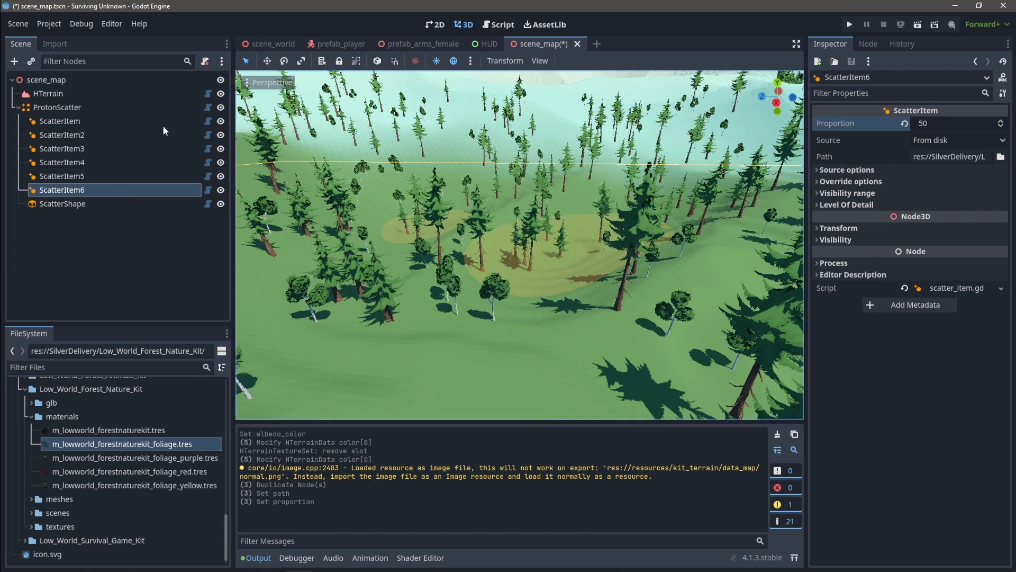
Raise ProtonScatter's Create Inside (Random) amount to 7500 and on to 10000, checking the tree density in the viewport
{"action": "left_click", "coordinate": [119, 108]}
{"action": "left_click", "coordinate": [830, 168]}
{"action": "left_click", "coordinate": [977, 184]}
{"action": "type", "text": "00"}
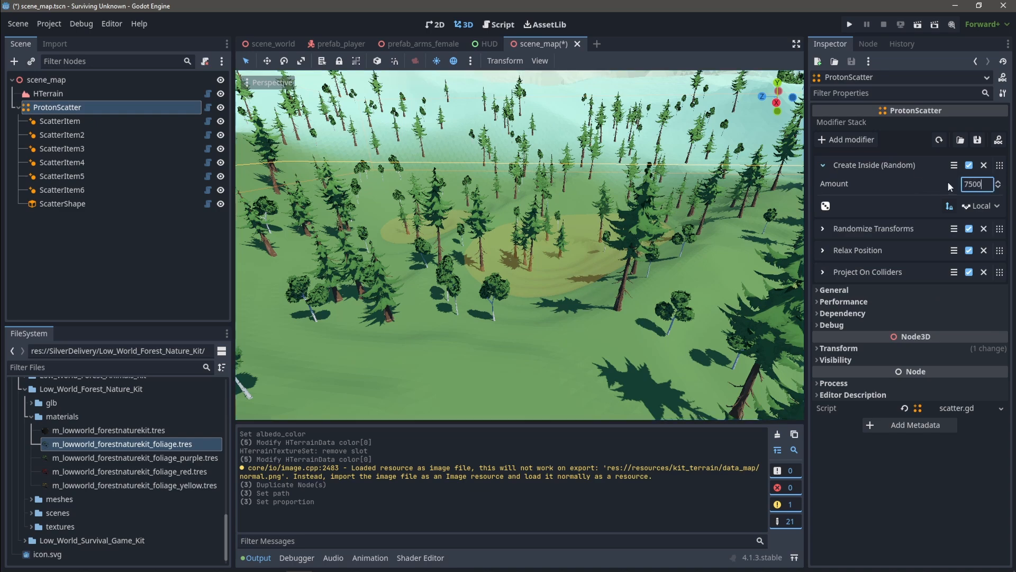
{"action": "mouse_move", "coordinate": [640, 169]}
{"action": "right_mouse_down"}
{"action": "mouse_move", "coordinate": [598, 212]}
{"action": "mouse_move", "coordinate": [524, 225]}
{"action": "mouse_move", "coordinate": [508, 223]}
{"action": "mouse_move", "coordinate": [498, 186]}
{"action": "mouse_move", "coordinate": [530, 194]}
{"action": "mouse_move", "coordinate": [506, 201]}
{"action": "right_mouse_up"}
{"action": "key", "text": "w"}
{"action": "key", "text": "w"}
{"action": "key", "text": "s"}
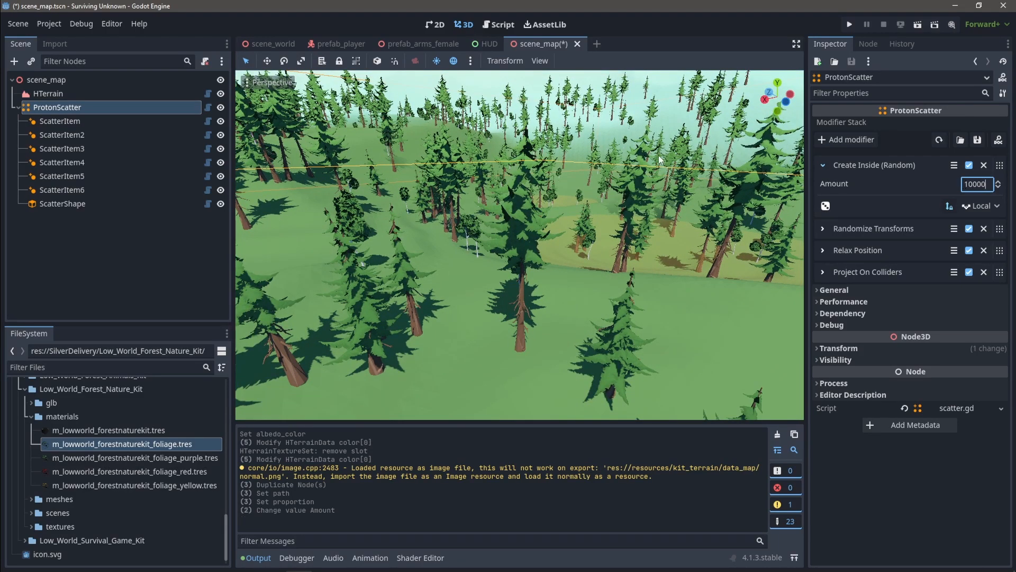
{"action": "mouse_move", "coordinate": [626, 154]}
{"action": "right_mouse_down"}
{"action": "mouse_move", "coordinate": [623, 127]}
{"action": "mouse_move", "coordinate": [623, 164]}
{"action": "right_mouse_up"}
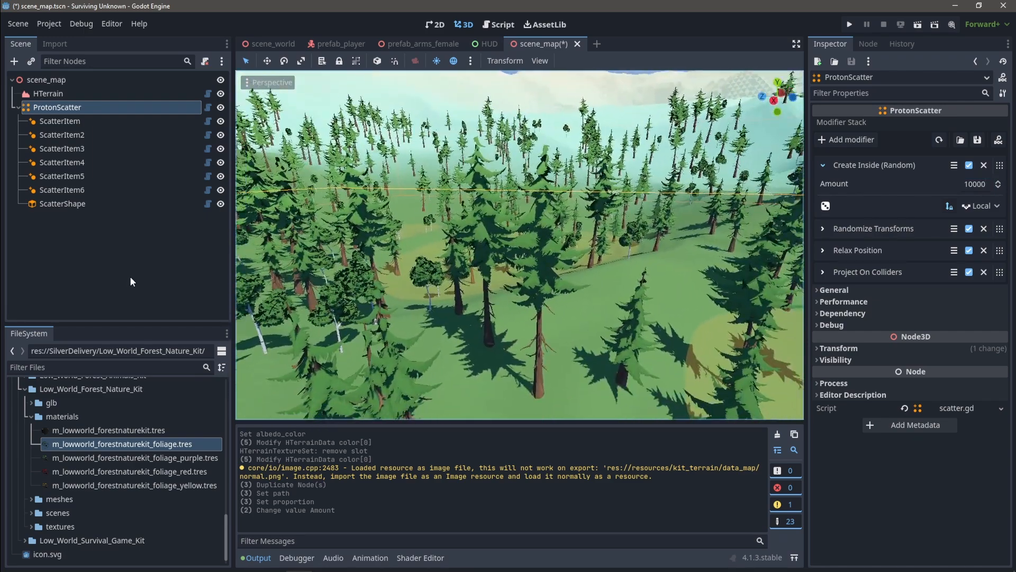
Set the size of ProtonScatter's ScatterShape box to 800 in x, 150 in y and 800 in z
{"action": "left_click", "coordinate": [63, 203]}
{"action": "left_click_drag", "start_coordinate": [847, 170], "coordinate": [846, 170]}
{"action": "left_click", "coordinate": [858, 169]}
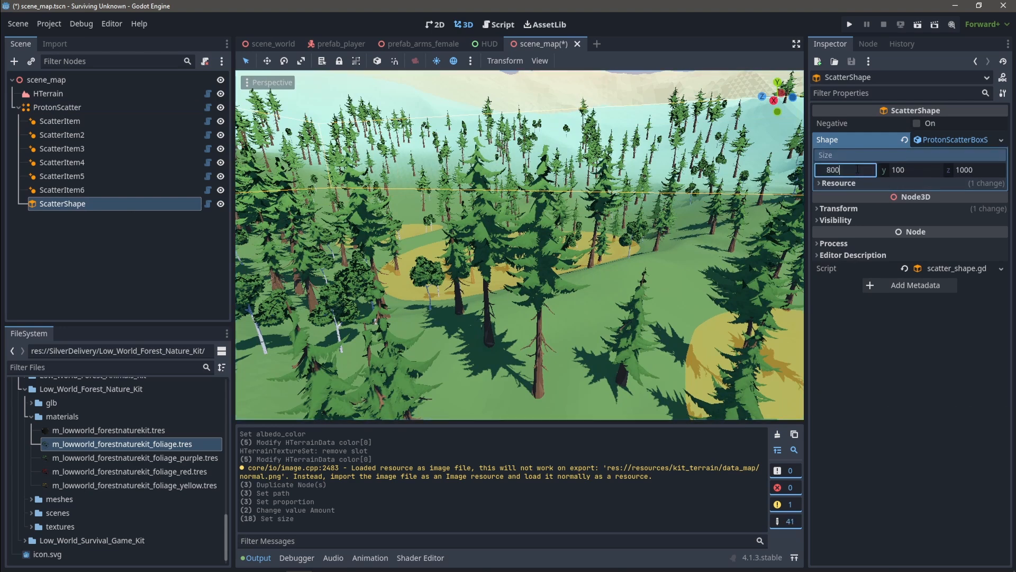
{"action": "key", "text": "Tab"}
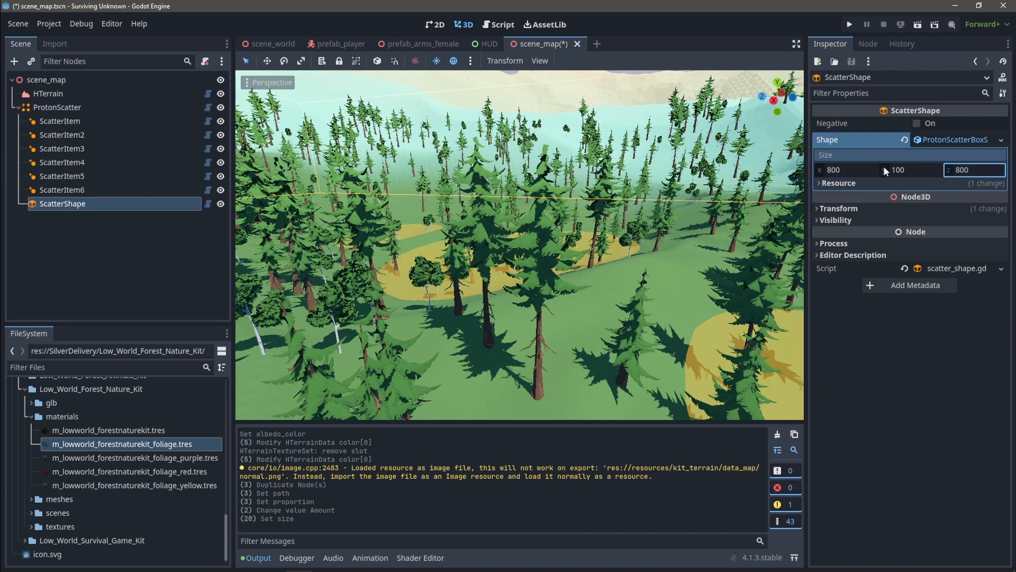
{"action": "type", "text": "150"}
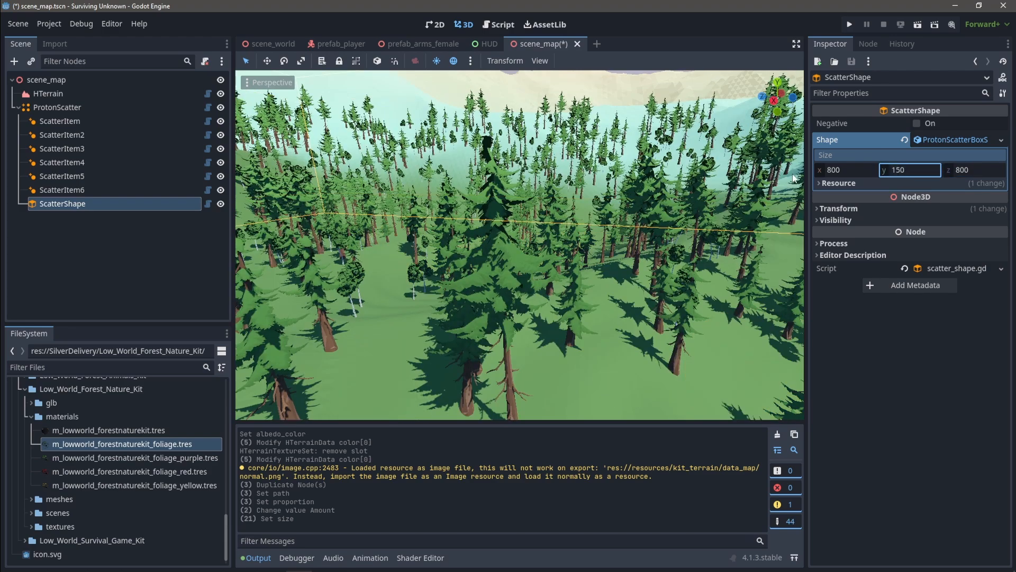
{"action": "key", "text": "Return"}
{"action": "right_click_drag", "start_coordinate": [520, 245], "coordinate": [585, 244]}
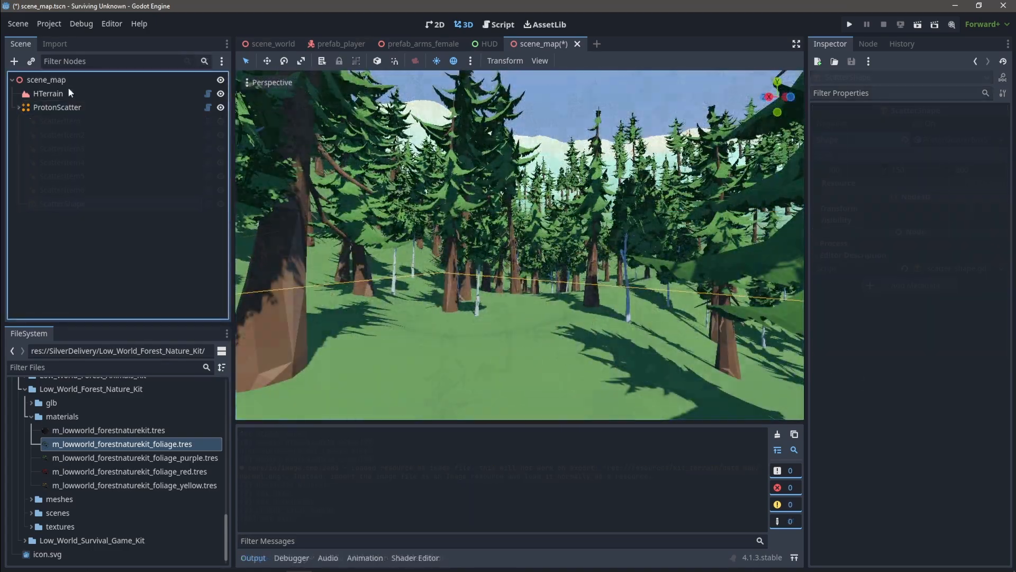
Add a second ProtonScatter node under scene_map and move it toward the forested area of the terrain
{"action": "left_click", "coordinate": [46, 80]}
{"action": "right_click_drag", "start_coordinate": [519, 244], "coordinate": [558, 265]}
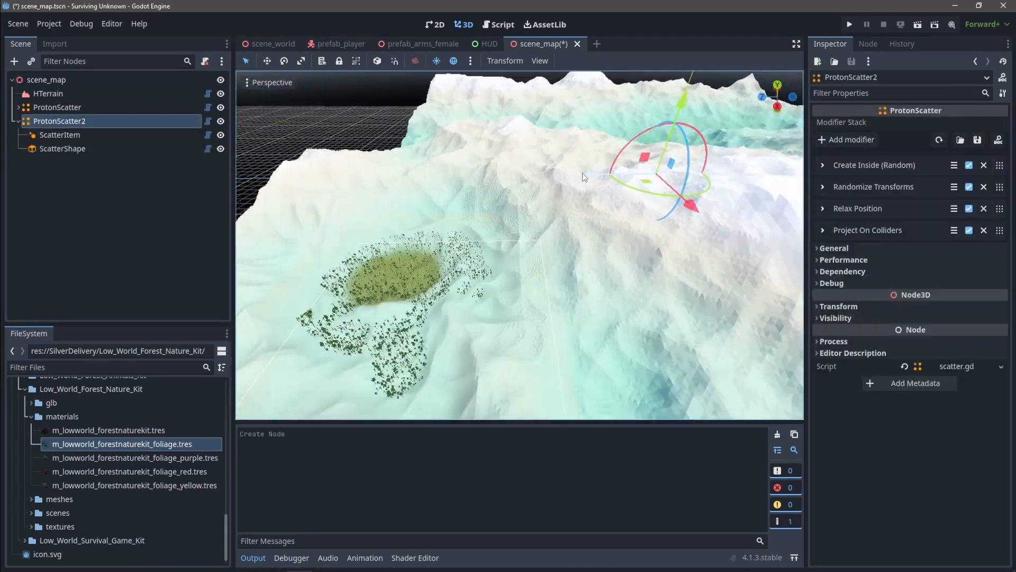
{"action": "left_click_drag", "start_coordinate": [582, 172], "coordinate": [392, 318]}
{"action": "key", "text": "f"}
{"action": "key", "text": "s"}
{"action": "right_click_drag", "start_coordinate": [458, 263], "coordinate": [519, 248]}
{"action": "scroll", "coordinate": [459, 263], "scroll_direction": "up", "scroll_amount": 3}
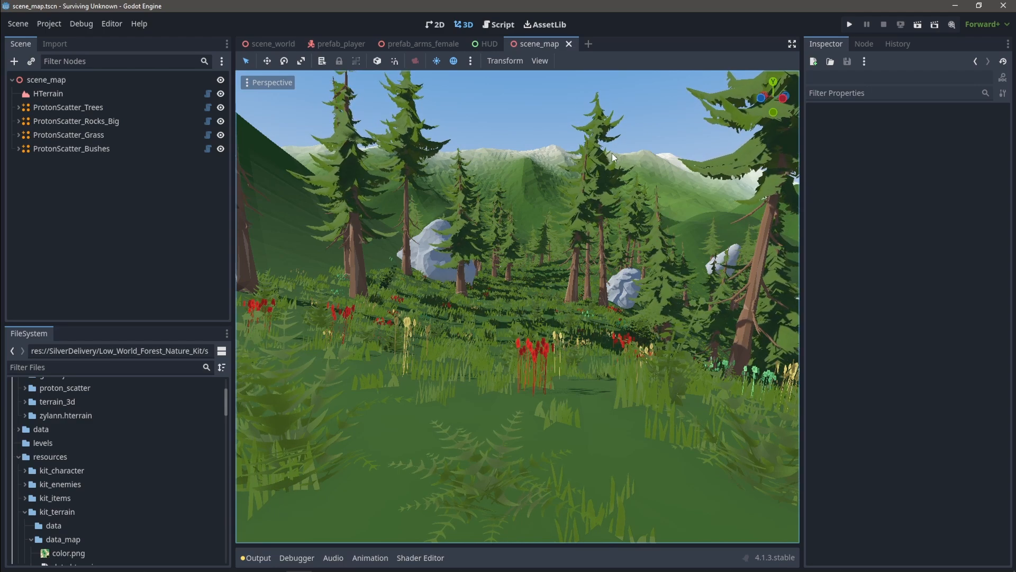
Fly through the scene to examine the scattered trees, big rocks, grass and bushes against the painted terrain
{"action": "mouse_move", "coordinate": [526, 142]}
{"action": "right_mouse_down"}
{"action": "mouse_move", "coordinate": [535, 140]}
{"action": "mouse_move", "coordinate": [521, 143]}
{"action": "right_mouse_up"}
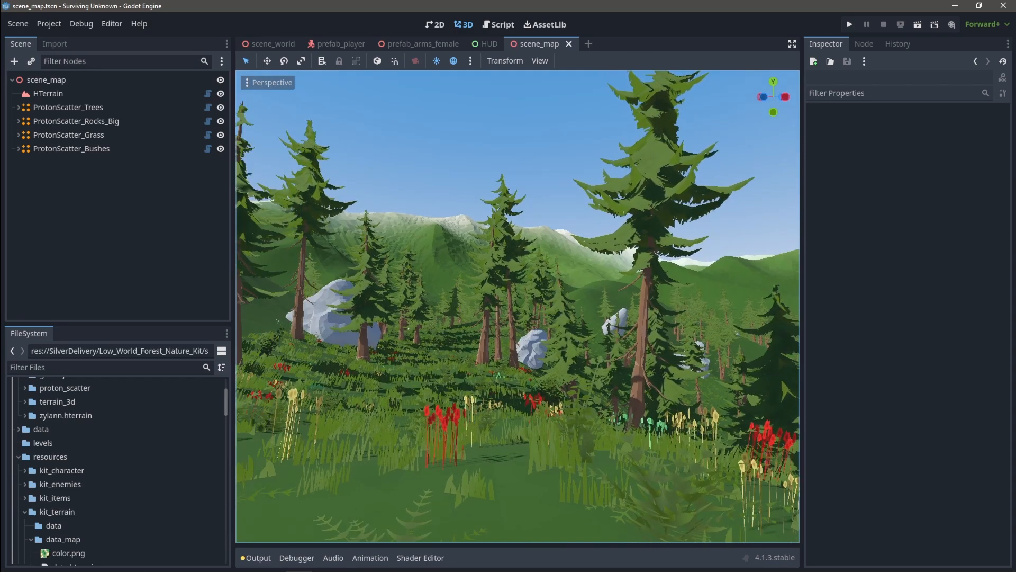
{"action": "scroll", "coordinate": [483, 371], "scroll_direction": "up", "scroll_amount": 4}
{"action": "right_click_drag", "start_coordinate": [483, 371], "coordinate": [456, 396]}
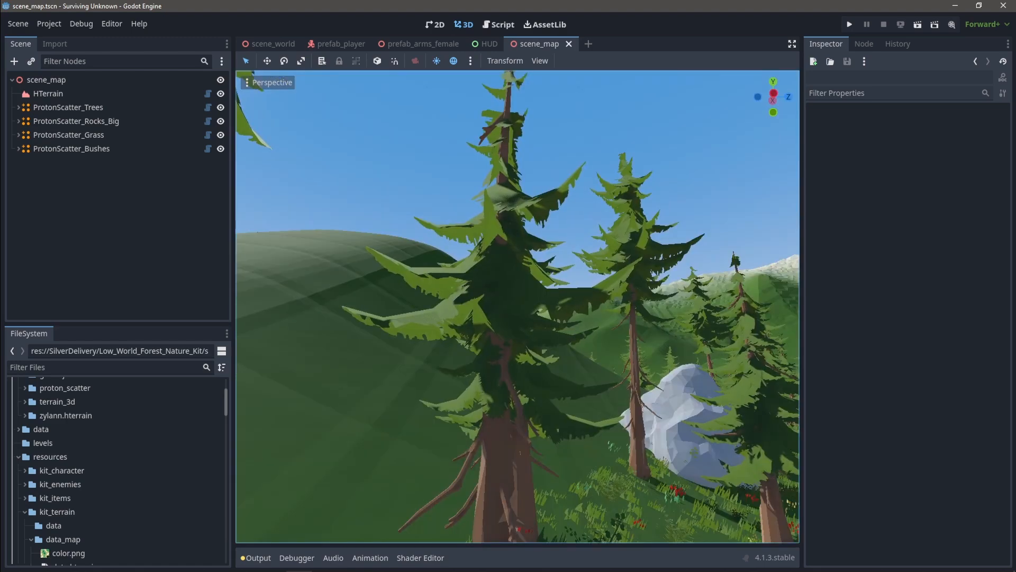
{"action": "right_click_drag", "start_coordinate": [510, 201], "coordinate": [621, 281]}
{"action": "key", "text": "w"}
{"action": "key", "text": "s"}
{"action": "right_click_drag", "start_coordinate": [588, 339], "coordinate": [693, 278]}
{"action": "key", "text": "w"}
{"action": "key", "text": "w"}
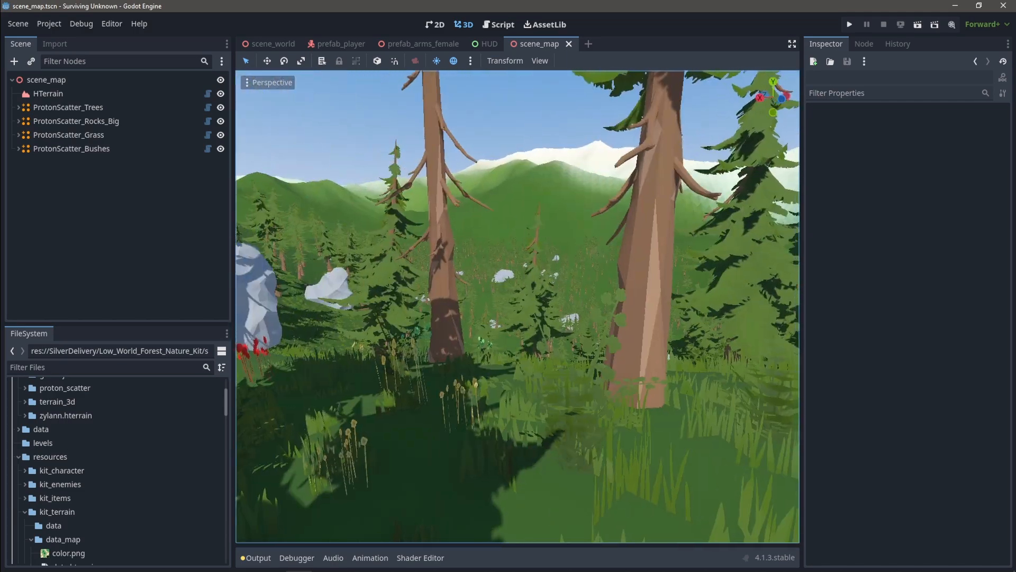
{"action": "key", "text": "w"}
{"action": "mouse_move", "coordinate": [550, 262]}
{"action": "right_mouse_down"}
{"action": "mouse_move", "coordinate": [593, 265]}
{"action": "mouse_move", "coordinate": [551, 262]}
{"action": "right_mouse_up"}
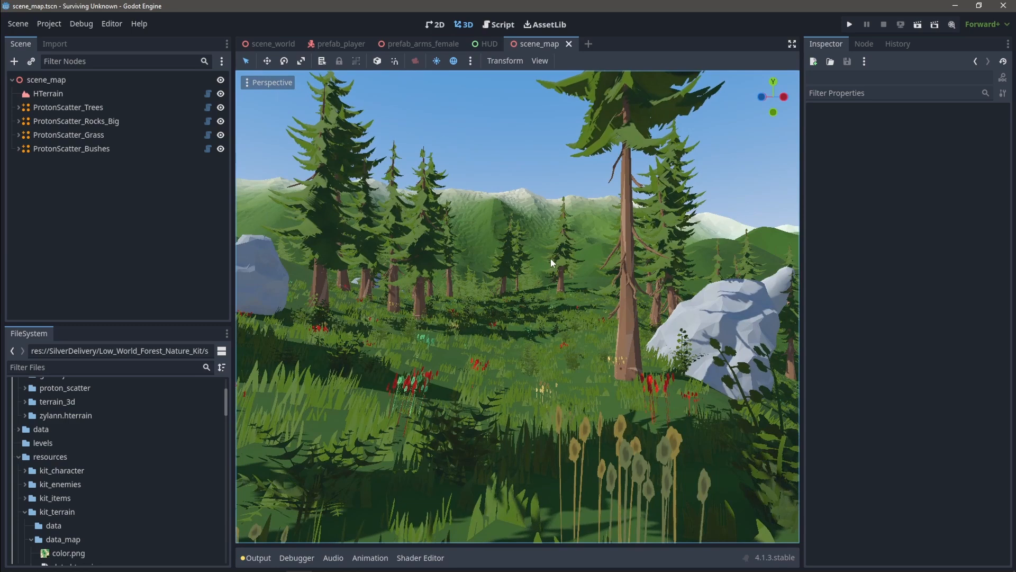
Select the HTerrain node and examine the ground between the trees up close
{"action": "left_click", "coordinate": [87, 92]}
{"action": "mouse_move", "coordinate": [503, 302]}
{"action": "right_mouse_down"}
{"action": "mouse_move", "coordinate": [505, 360]}
{"action": "mouse_move", "coordinate": [508, 310]}
{"action": "right_mouse_up"}
{"action": "key", "text": "s"}
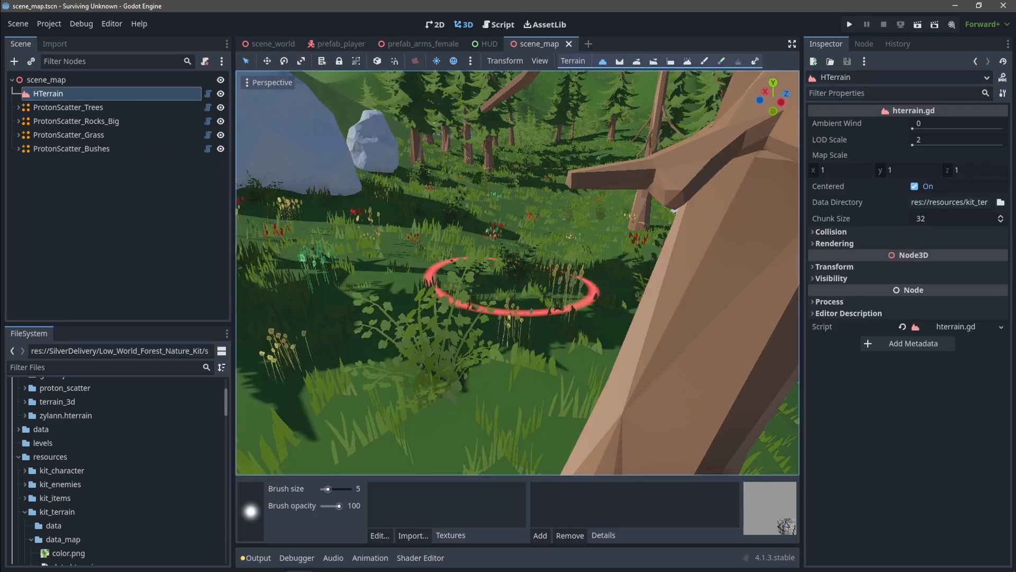
Set the HTerrain's rendering Shader Type to Classic4 and check the ground and trees with the new shader
{"action": "right_click_drag", "start_coordinate": [511, 275], "coordinate": [503, 286]}
{"action": "key", "text": "s"}
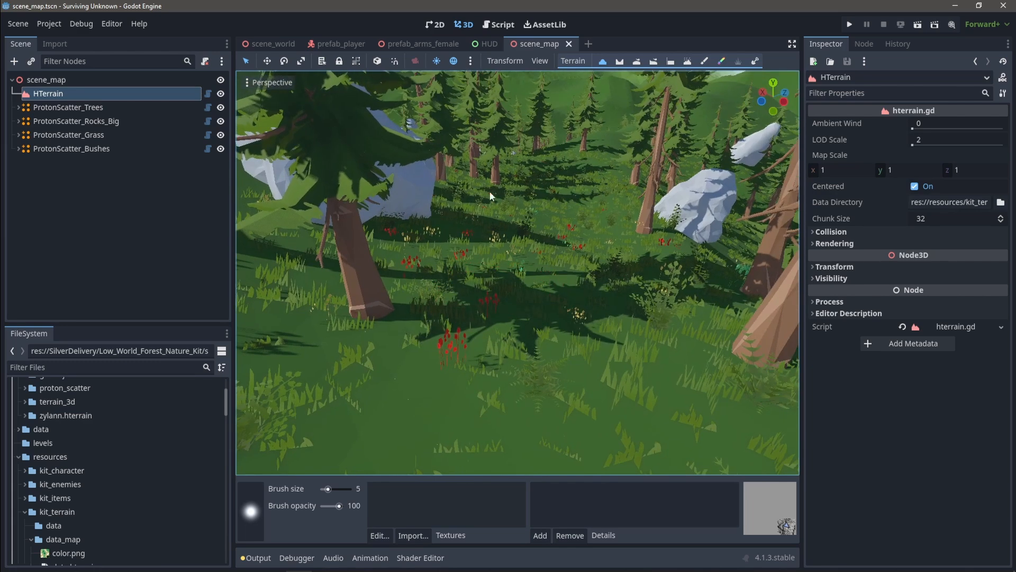
{"action": "left_click", "coordinate": [834, 244]}
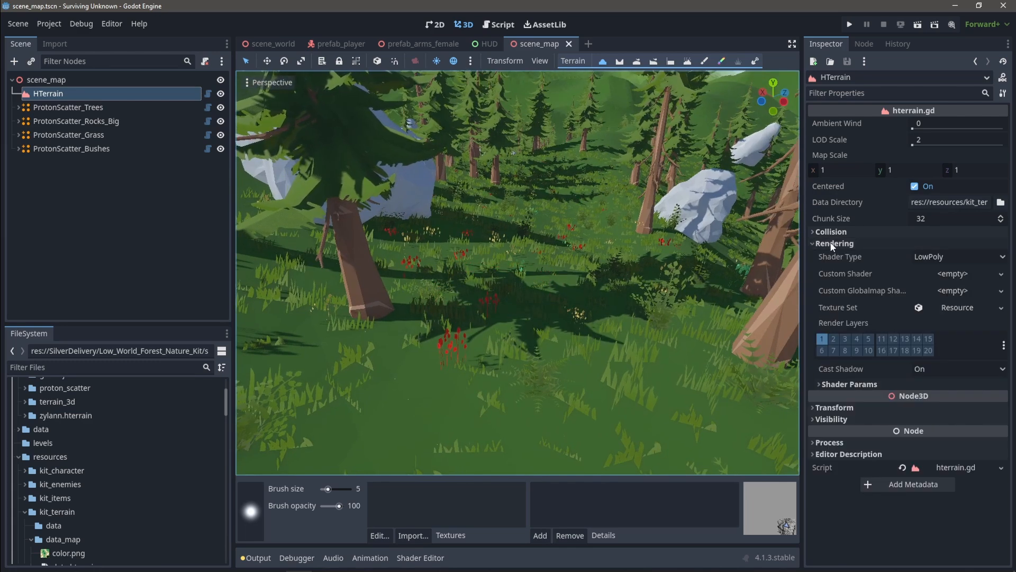
{"action": "left_click", "coordinate": [940, 259]}
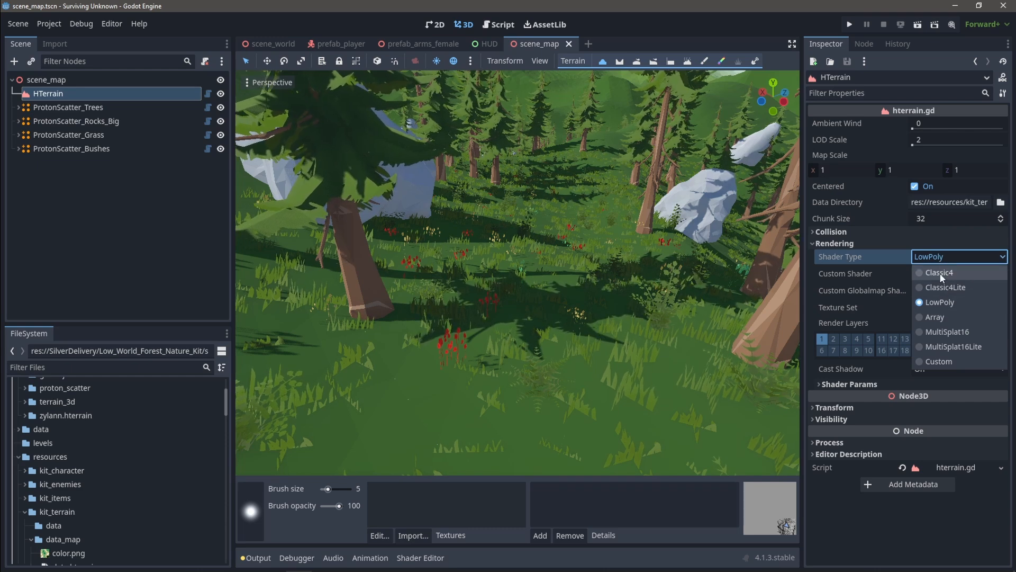
{"action": "left_click", "coordinate": [940, 273]}
{"action": "right_click_drag", "start_coordinate": [526, 363], "coordinate": [757, 328]}
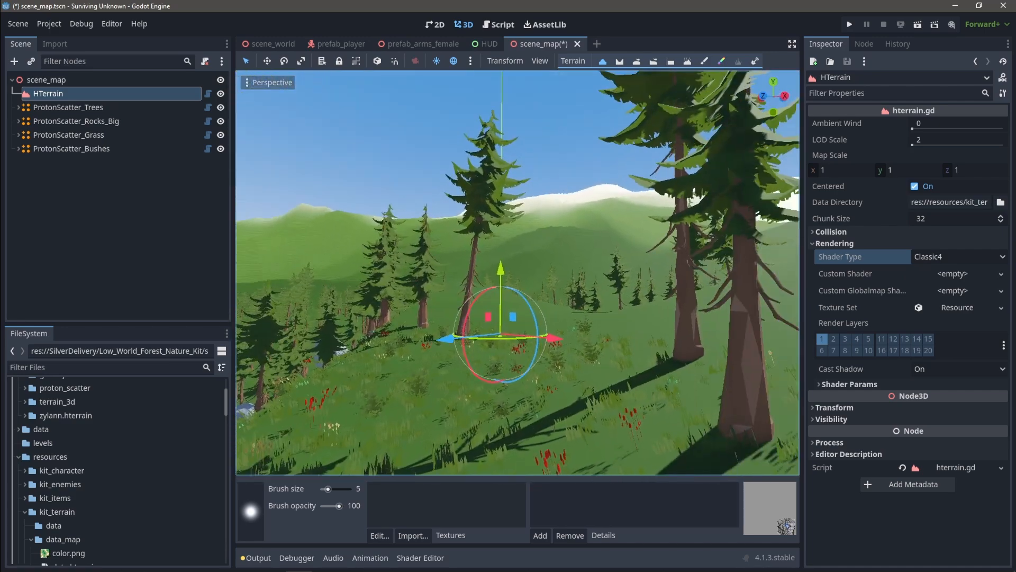
{"action": "mouse_move", "coordinate": [509, 295]}
{"action": "right_mouse_down"}
{"action": "mouse_move", "coordinate": [730, 323]}
{"action": "mouse_move", "coordinate": [725, 304]}
{"action": "right_mouse_up"}
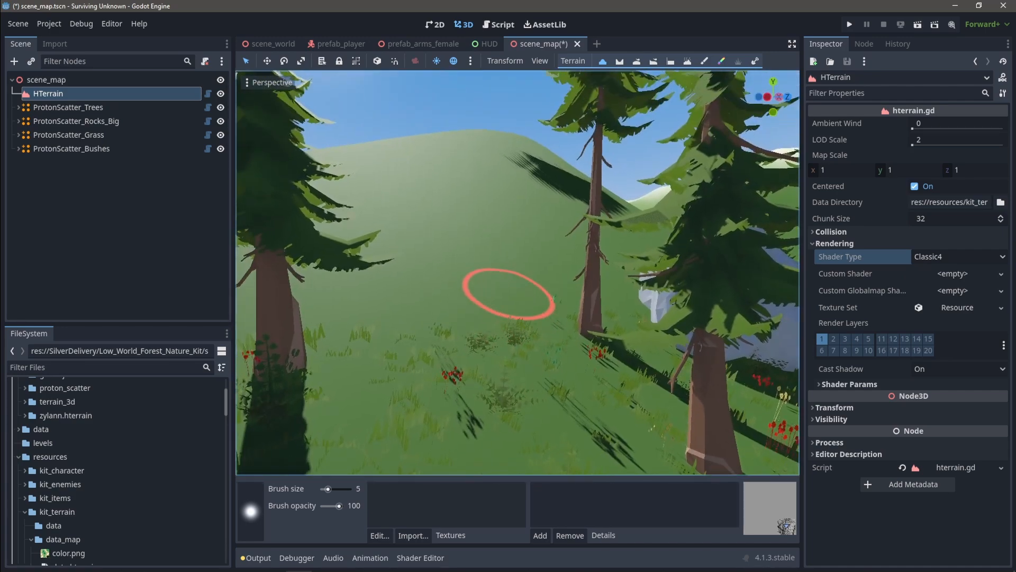
{"action": "right_click_drag", "start_coordinate": [509, 295], "coordinate": [667, 308]}
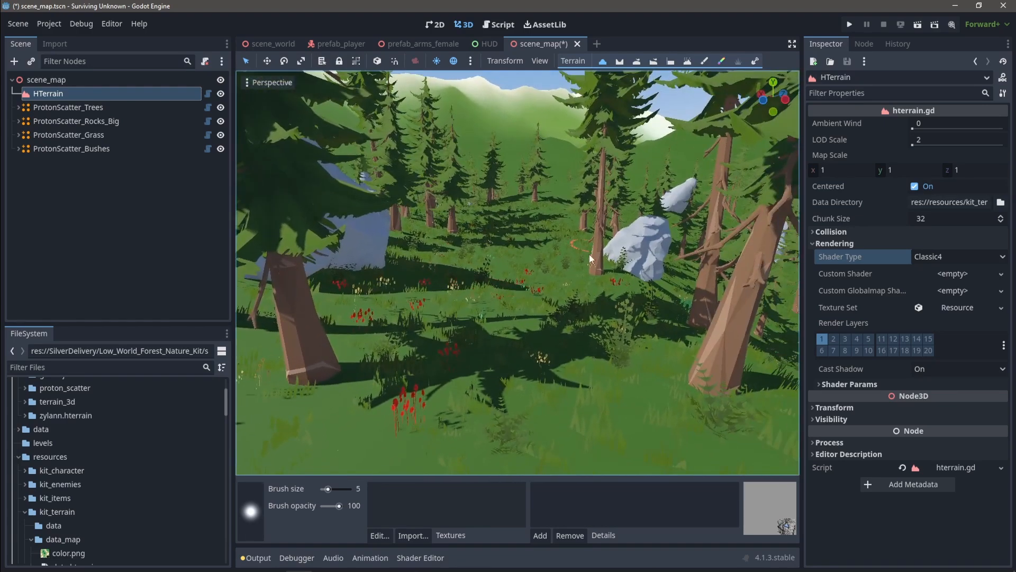
Import the dirt, grass and rock textures at resolution 512 into the terrain's texture set, using the directory res://resources/kit_terrain/texture_sets
{"action": "left_click", "coordinate": [721, 60]}
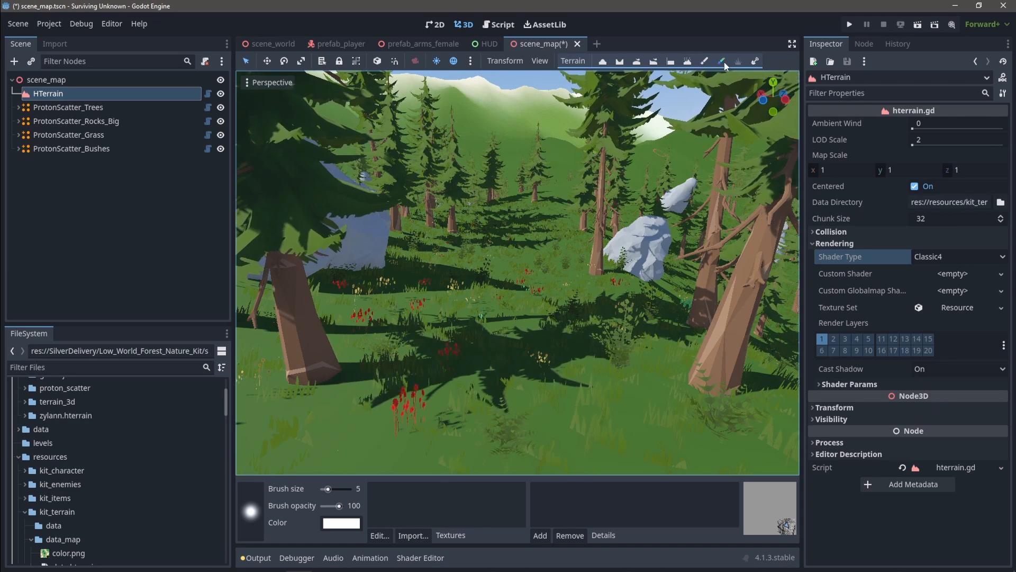
{"action": "left_click", "coordinate": [704, 61]}
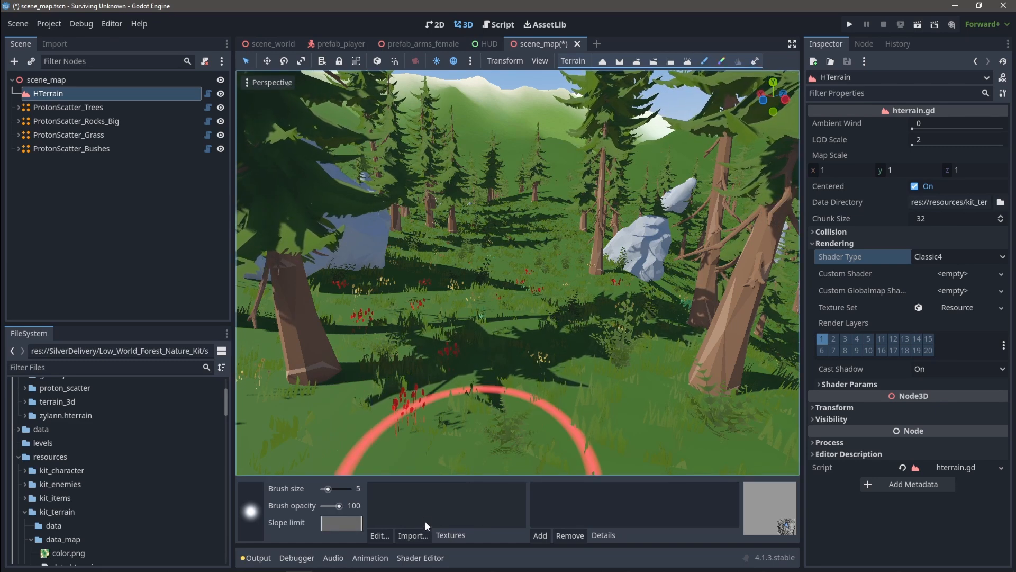
{"action": "left_click", "coordinate": [412, 535]}
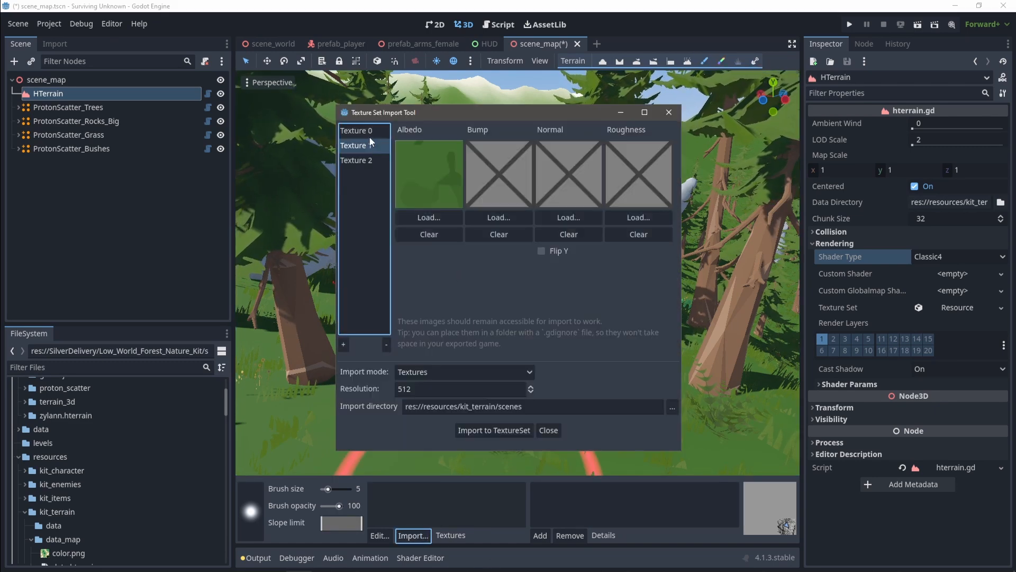
{"action": "left_click", "coordinate": [365, 145]}
{"action": "left_click", "coordinate": [370, 162]}
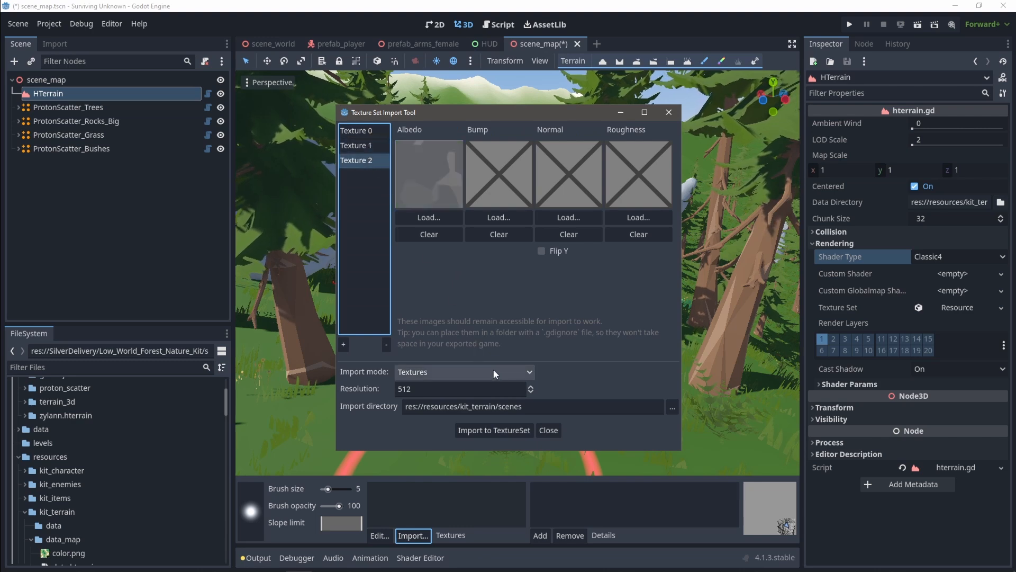
{"action": "left_click", "coordinate": [673, 407]}
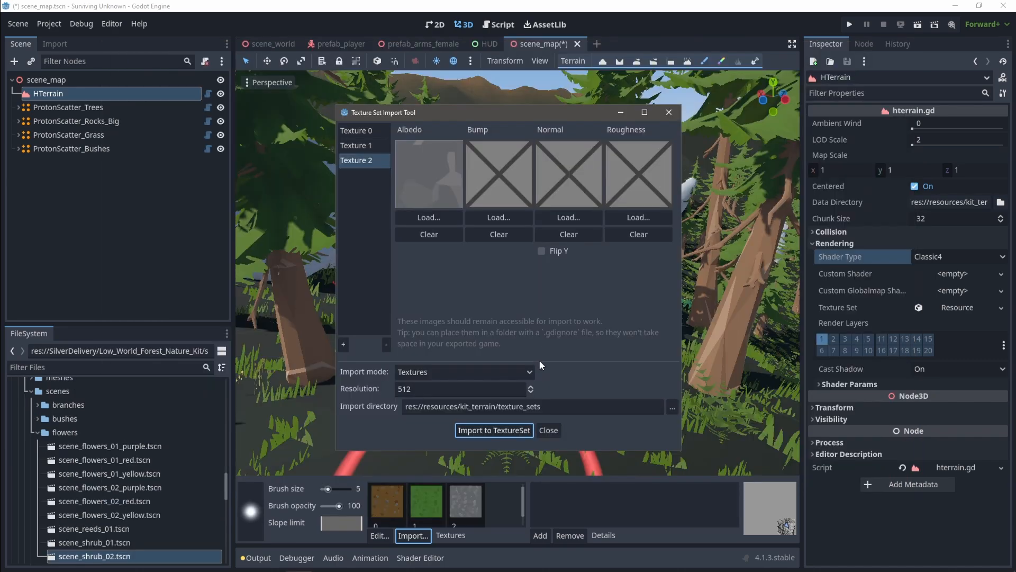
{"action": "left_click", "coordinate": [554, 429]}
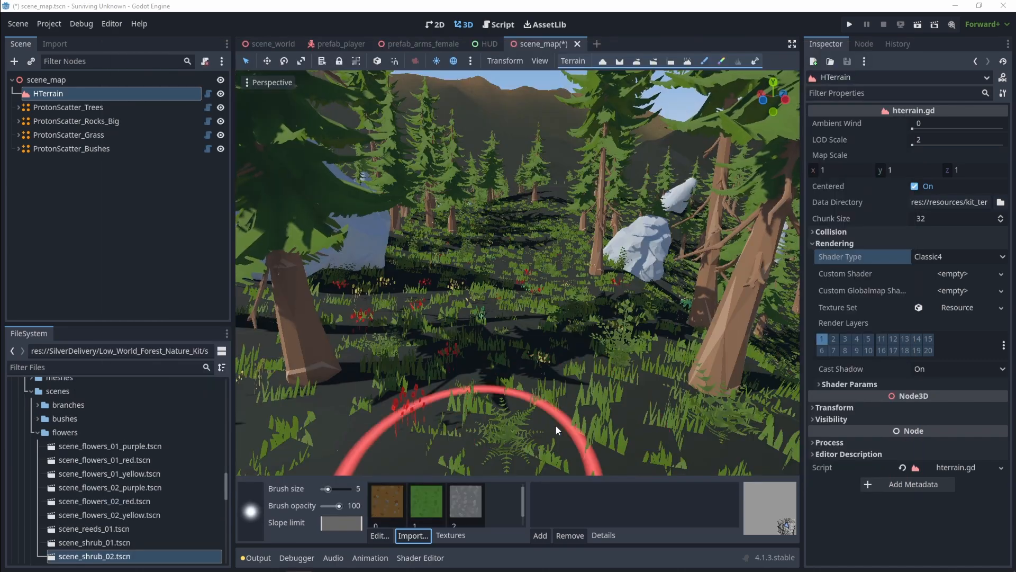
Survey the scattered forest on the newly textured terrain from above and save the scene
{"action": "right_click_drag", "start_coordinate": [555, 362], "coordinate": [555, 418]}
{"action": "mouse_move", "coordinate": [509, 302]}
{"action": "right_mouse_down"}
{"action": "mouse_move", "coordinate": [609, 301]}
{"action": "mouse_move", "coordinate": [709, 222]}
{"action": "mouse_move", "coordinate": [784, 206]}
{"action": "mouse_move", "coordinate": [783, 328]}
{"action": "mouse_move", "coordinate": [554, 362]}
{"action": "right_mouse_up"}
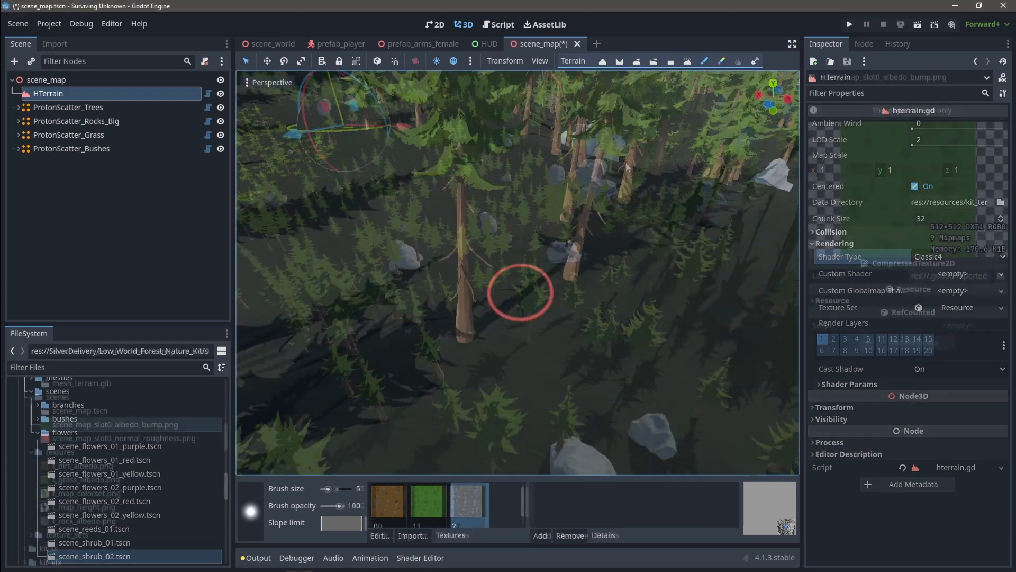
{"action": "mouse_move", "coordinate": [508, 296]}
{"action": "right_mouse_down"}
{"action": "mouse_move", "coordinate": [461, 320]}
{"action": "mouse_move", "coordinate": [400, 315]}
{"action": "mouse_move", "coordinate": [395, 365]}
{"action": "right_mouse_up"}
{"action": "right_click_drag", "start_coordinate": [471, 294], "coordinate": [504, 297]}
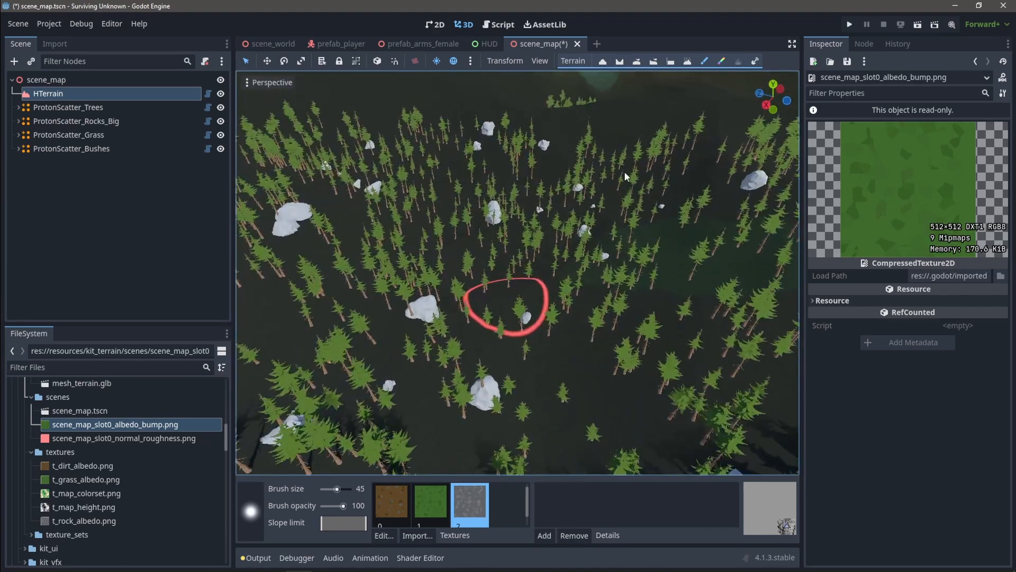
{"action": "key", "text": "ctrl+s"}
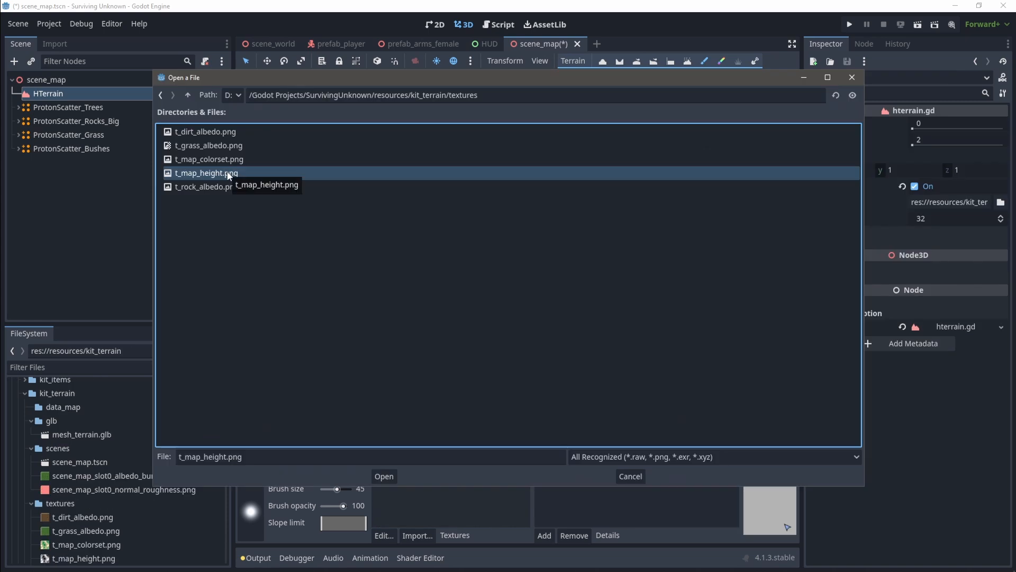
Import t_map_height.png from the kit_terrain textures folder as the HTerrain's heightmap
{"action": "double_click", "coordinate": [226, 171]}
{"action": "left_click", "coordinate": [579, 275]}
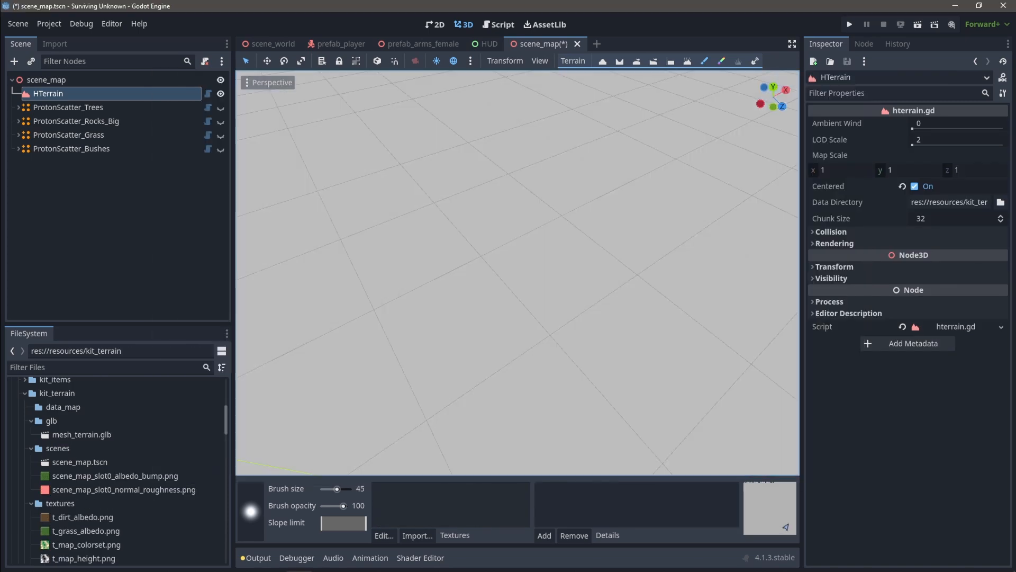
{"action": "right_click_drag", "start_coordinate": [518, 272], "coordinate": [519, 220]}
{"action": "key", "text": "s"}
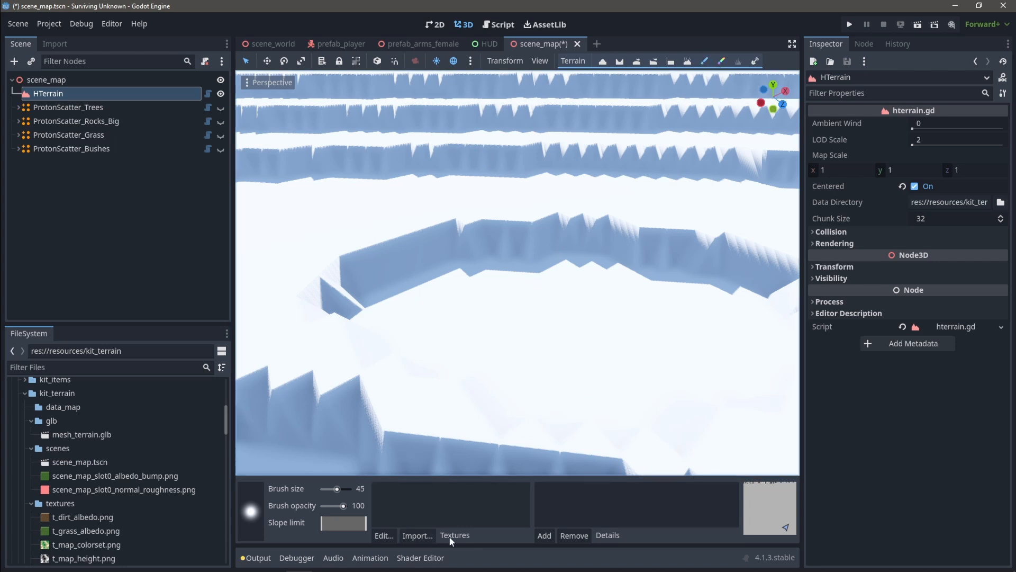
Import the three albedo textures into the new terrain's texture set in res://resources/kit_terrain/texture_sets
{"action": "left_click", "coordinate": [418, 535]}
{"action": "left_click", "coordinate": [494, 430]}
{"action": "left_click", "coordinate": [509, 304]}
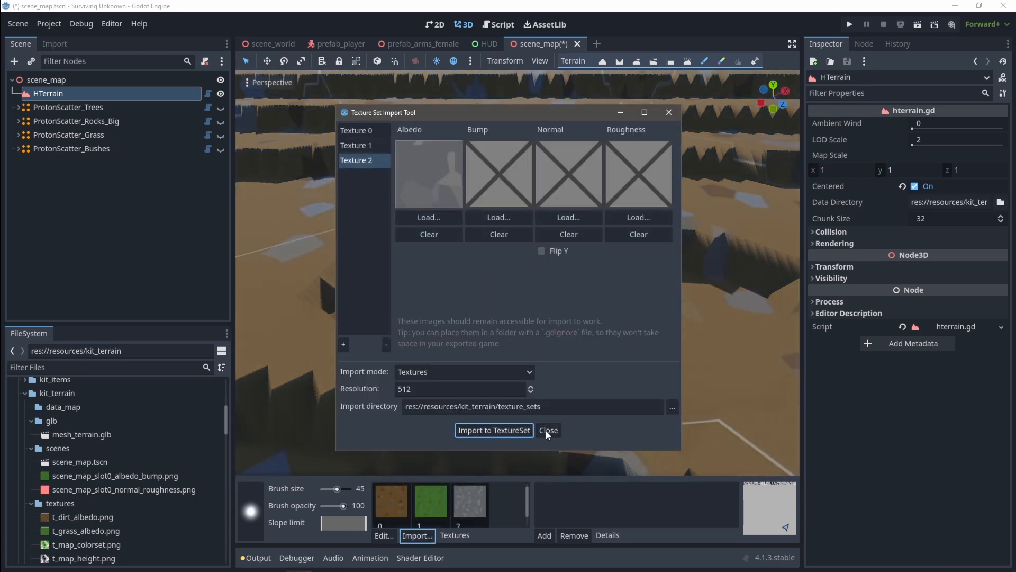
{"action": "left_click", "coordinate": [548, 430]}
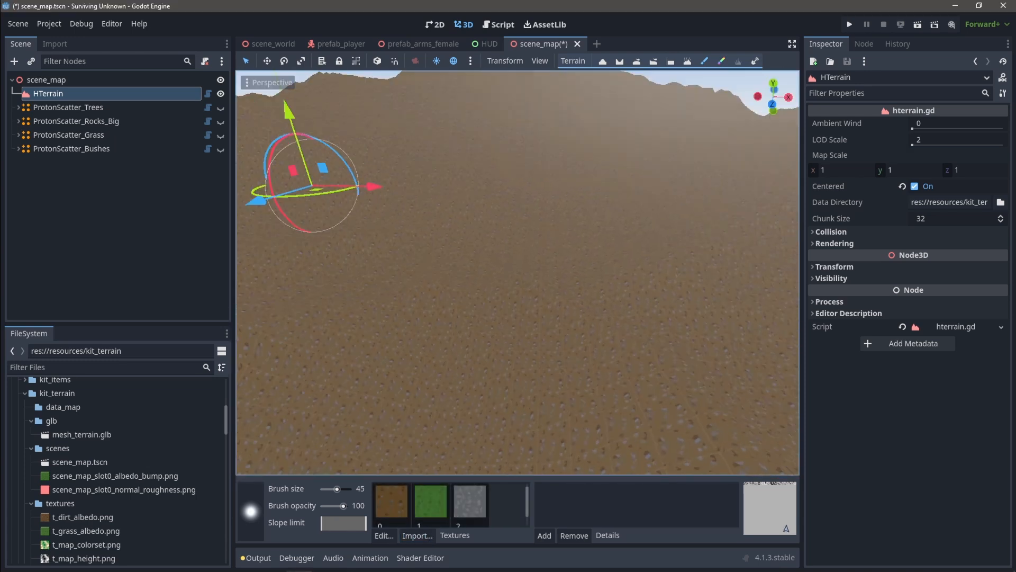
Smooth the stepped slopes of the heightmap terrain with the Smooth brush at size 86
{"action": "right_click_drag", "start_coordinate": [517, 272], "coordinate": [593, 338]}
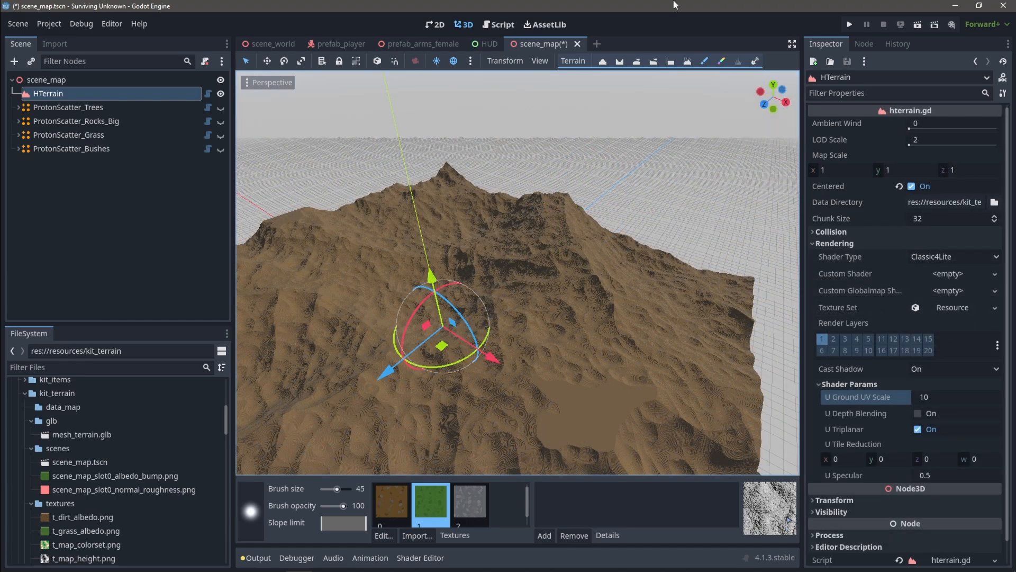
{"action": "key", "text": "w"}
{"action": "right_click_drag", "start_coordinate": [631, 105], "coordinate": [562, 225]}
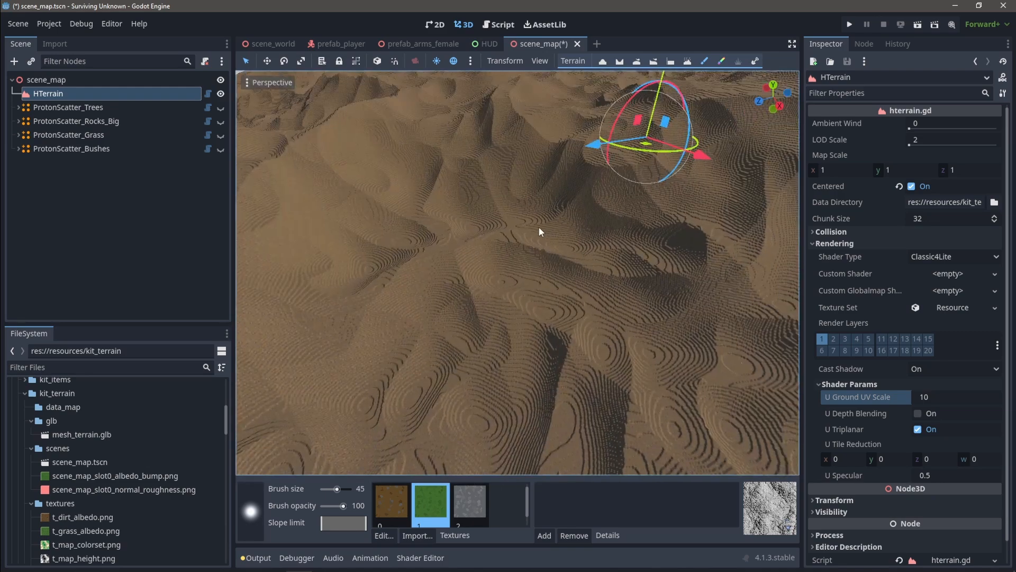
{"action": "left_click", "coordinate": [636, 62]}
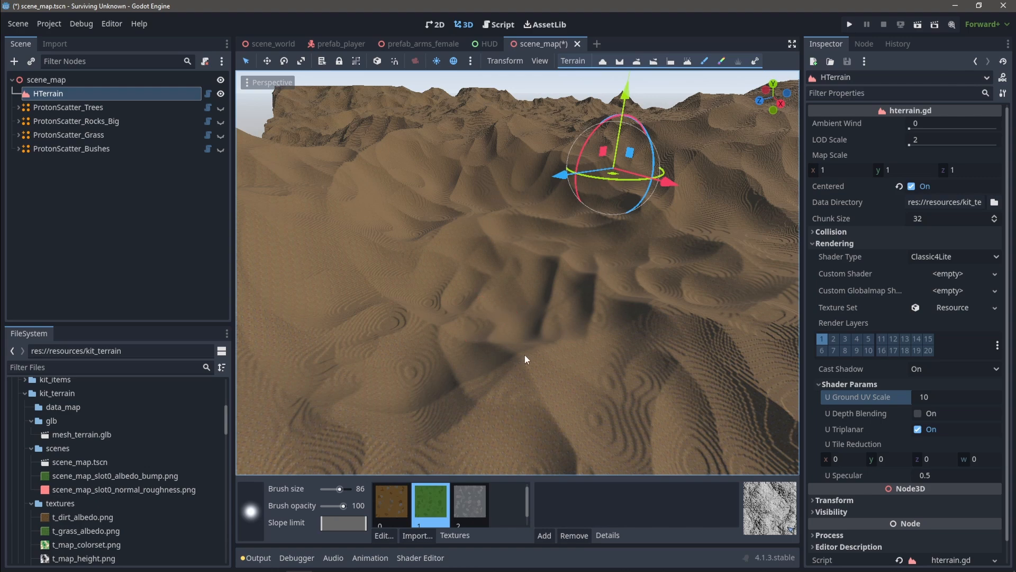
{"action": "right_click_drag", "start_coordinate": [567, 331], "coordinate": [552, 345]}
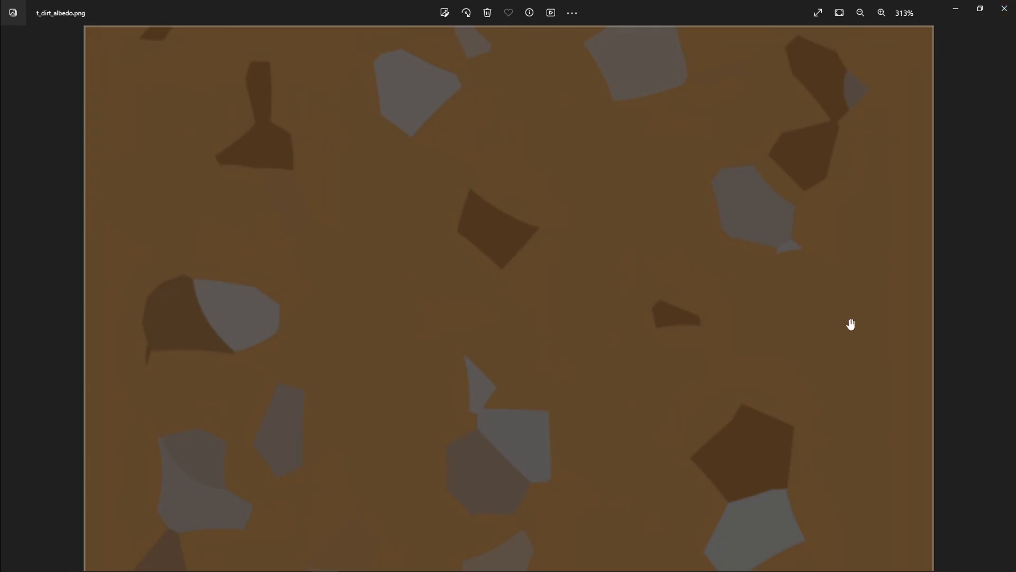
Examine the dirt texture t_dirt_albedo.png up close in the image viewer
{"action": "scroll", "coordinate": [830, 323], "scroll_direction": "up", "scroll_amount": 3}
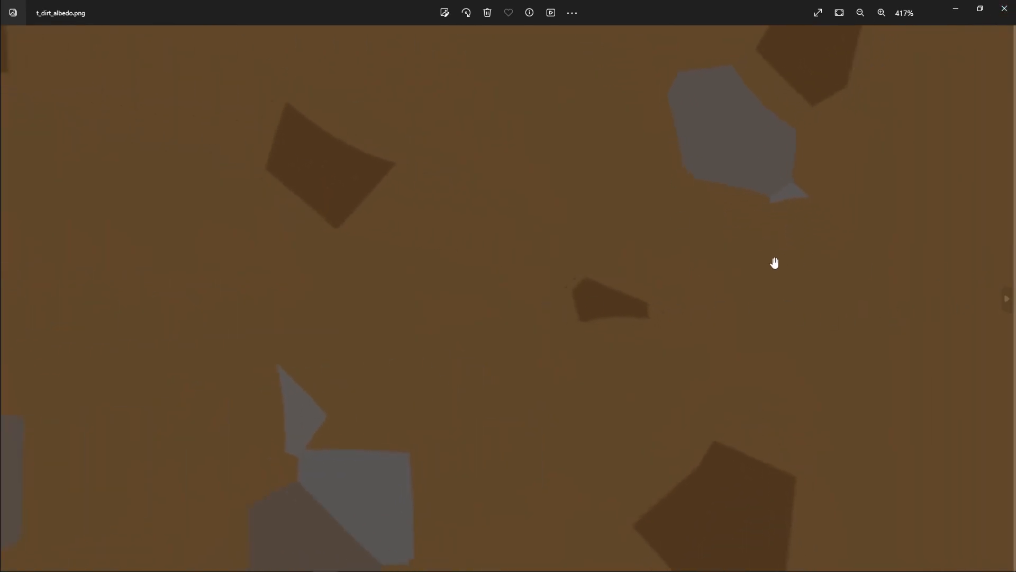
{"action": "scroll", "coordinate": [775, 263], "scroll_direction": "down", "scroll_amount": 3}
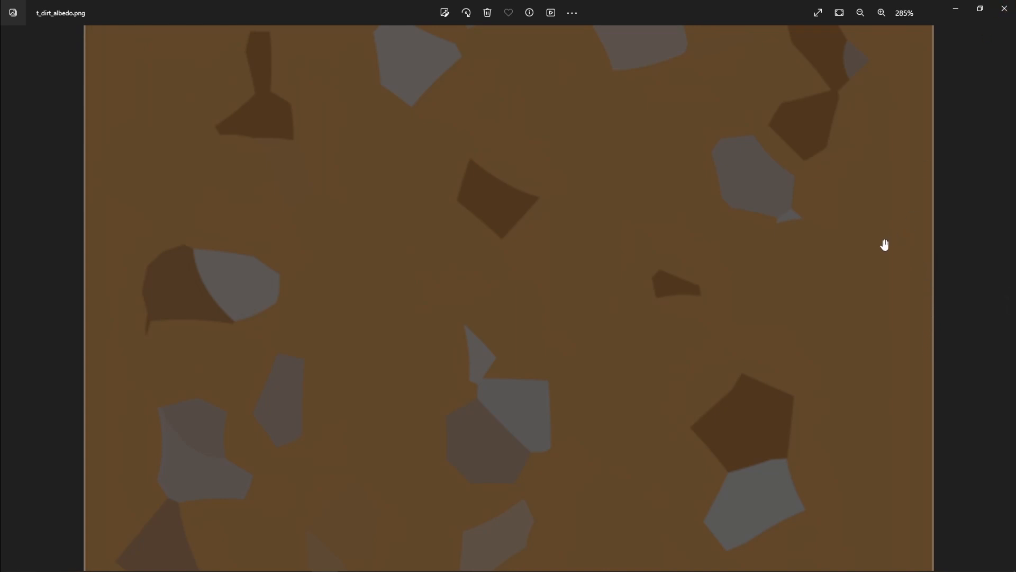
{"action": "scroll", "coordinate": [888, 243], "scroll_direction": "down", "scroll_amount": 2}
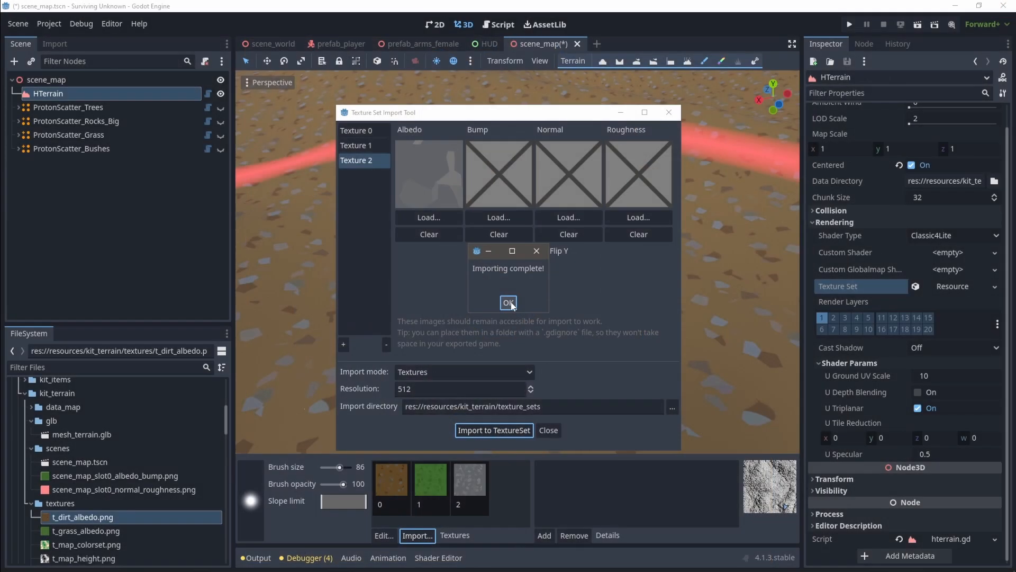
Finish re-importing the texture set and set the terrain's U Ground UV Scale shader parameter to 5
{"action": "left_click", "coordinate": [508, 303]}
{"action": "left_click", "coordinate": [549, 430]}
{"action": "middle_click_drag", "start_coordinate": [570, 388], "coordinate": [503, 317]}
{"action": "mouse_move", "coordinate": [518, 262]}
{"action": "right_mouse_down"}
{"action": "mouse_move", "coordinate": [572, 223]}
{"action": "mouse_move", "coordinate": [524, 276]}
{"action": "mouse_move", "coordinate": [571, 280]}
{"action": "mouse_move", "coordinate": [574, 326]}
{"action": "mouse_move", "coordinate": [516, 264]}
{"action": "mouse_move", "coordinate": [466, 267]}
{"action": "right_mouse_up"}
{"action": "key", "text": "s"}
{"action": "left_click", "coordinate": [947, 375]}
{"action": "key", "text": "Return"}
{"action": "right_click_drag", "start_coordinate": [550, 297], "coordinate": [620, 297]}
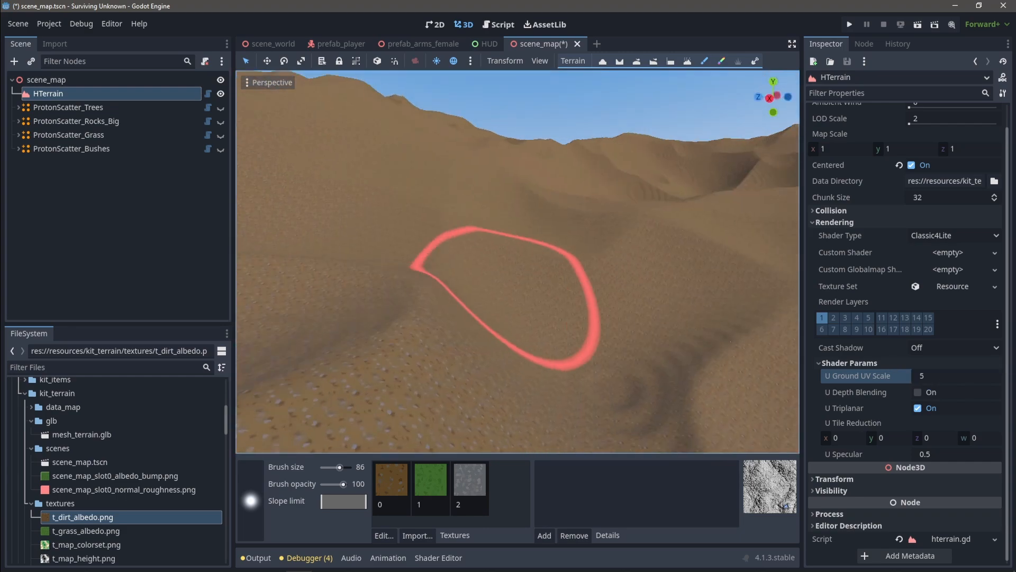
Activate the terrain's texture paint tool for the grass texture and save the scene
{"action": "right_click_drag", "start_coordinate": [562, 271], "coordinate": [565, 277]}
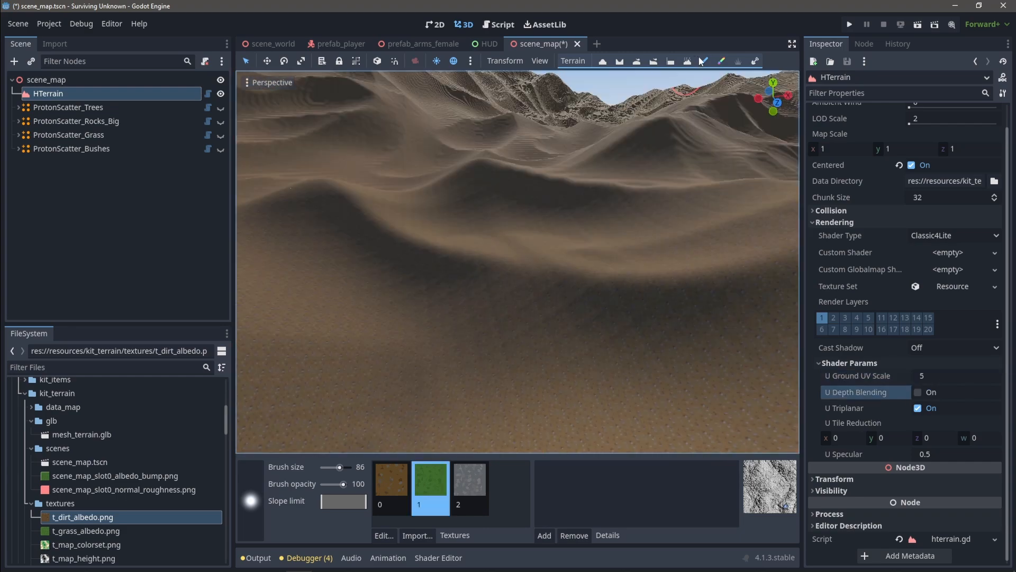
{"action": "left_click", "coordinate": [703, 61]}
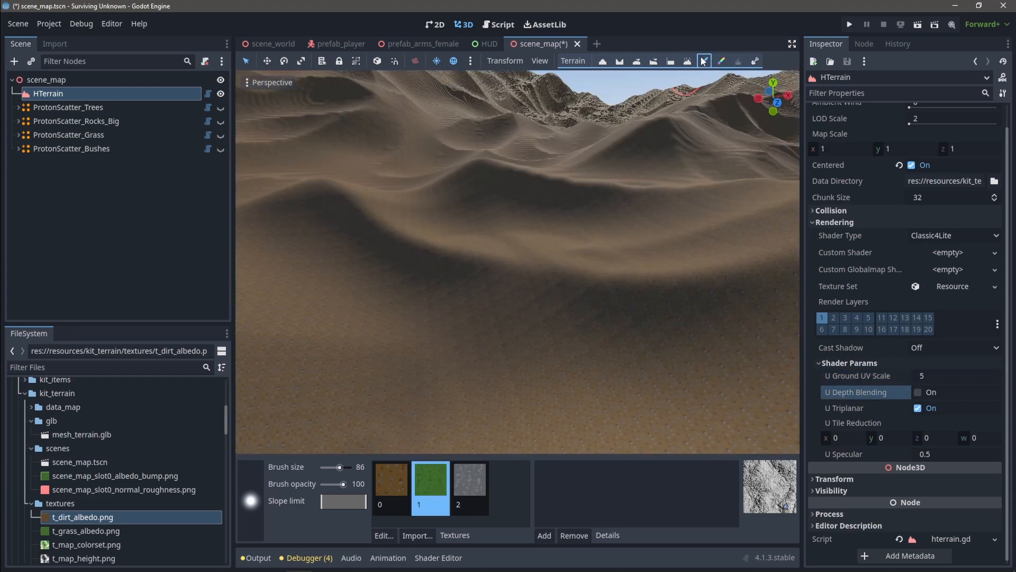
{"action": "key", "text": "ctrl+s"}
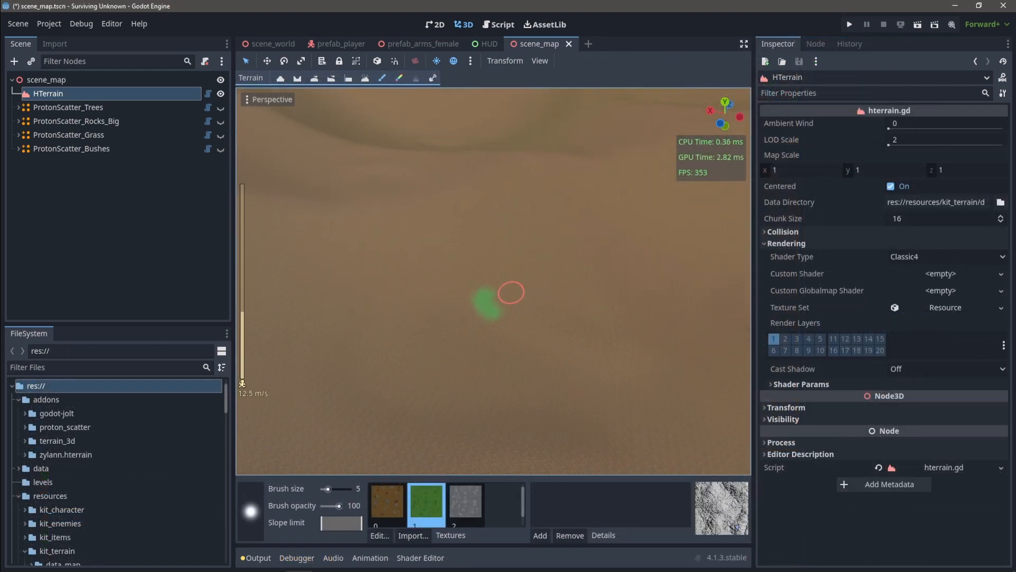
{"action": "right_click_drag", "start_coordinate": [516, 295], "coordinate": [526, 259]}
{"action": "key", "text": "ctrl+s"}
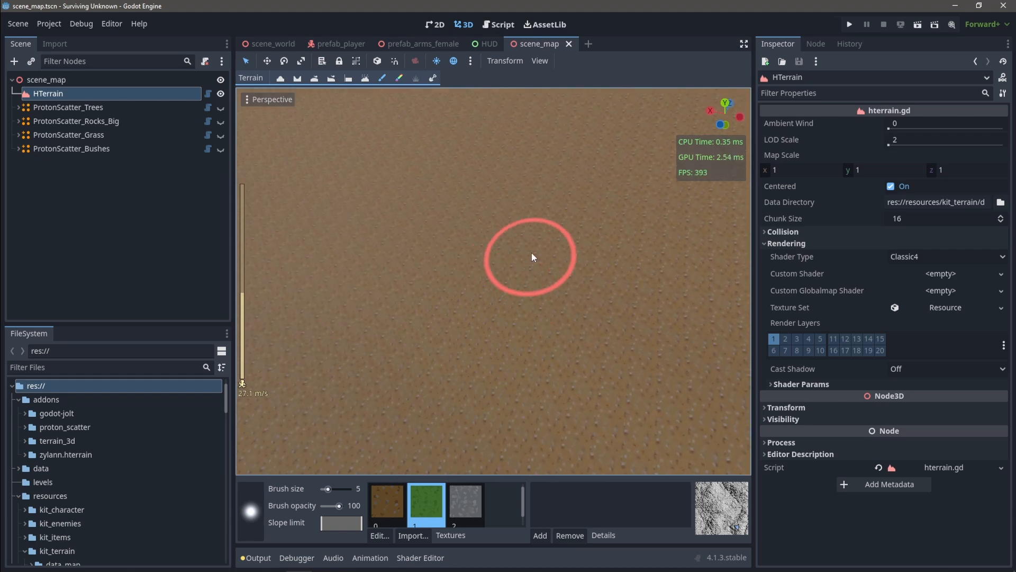
Try a stroke of the grass texture on the dirt at brush size 5, and undo it
{"action": "mouse_move", "coordinate": [538, 333]}
{"action": "left_mouse_down"}
{"action": "mouse_move", "coordinate": [562, 212]}
{"action": "mouse_move", "coordinate": [529, 324]}
{"action": "mouse_move", "coordinate": [519, 275]}
{"action": "mouse_move", "coordinate": [506, 291]}
{"action": "left_mouse_up"}
{"action": "scroll", "coordinate": [508, 291], "scroll_direction": "down", "scroll_amount": 5}
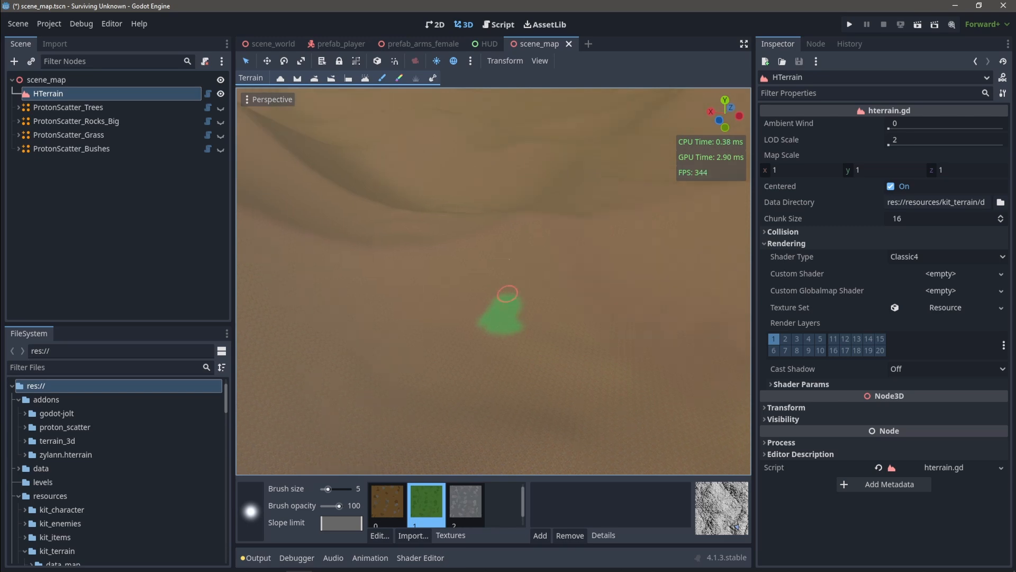
{"action": "key", "text": "ctrl+z"}
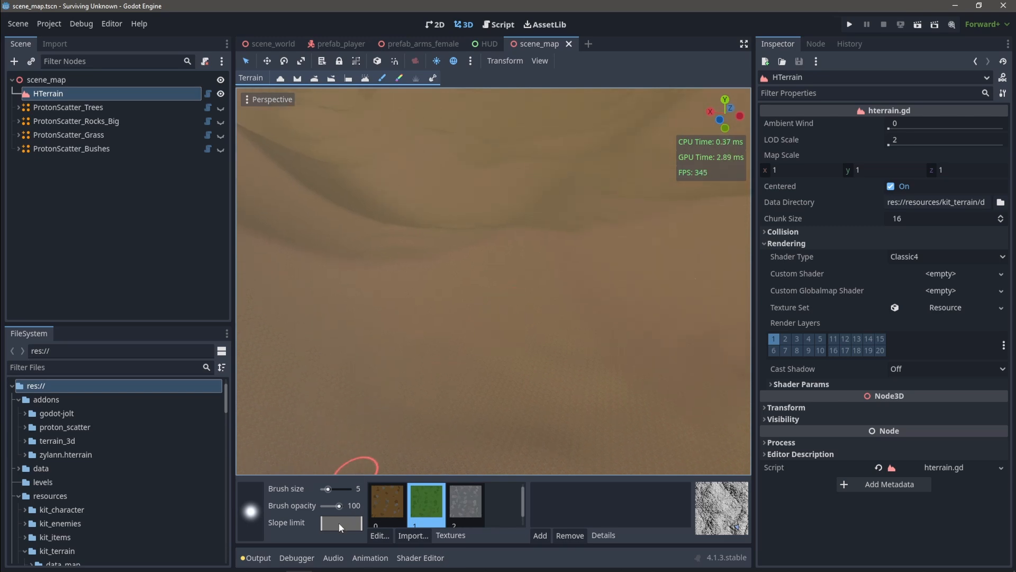
Try painting the grass texture across the dunes with a reduced slope limit, and undo the painting
{"action": "mouse_move", "coordinate": [476, 317]}
{"action": "right_mouse_down"}
{"action": "mouse_move", "coordinate": [520, 293]}
{"action": "mouse_move", "coordinate": [494, 290]}
{"action": "mouse_move", "coordinate": [511, 290]}
{"action": "mouse_move", "coordinate": [503, 291]}
{"action": "right_mouse_up"}
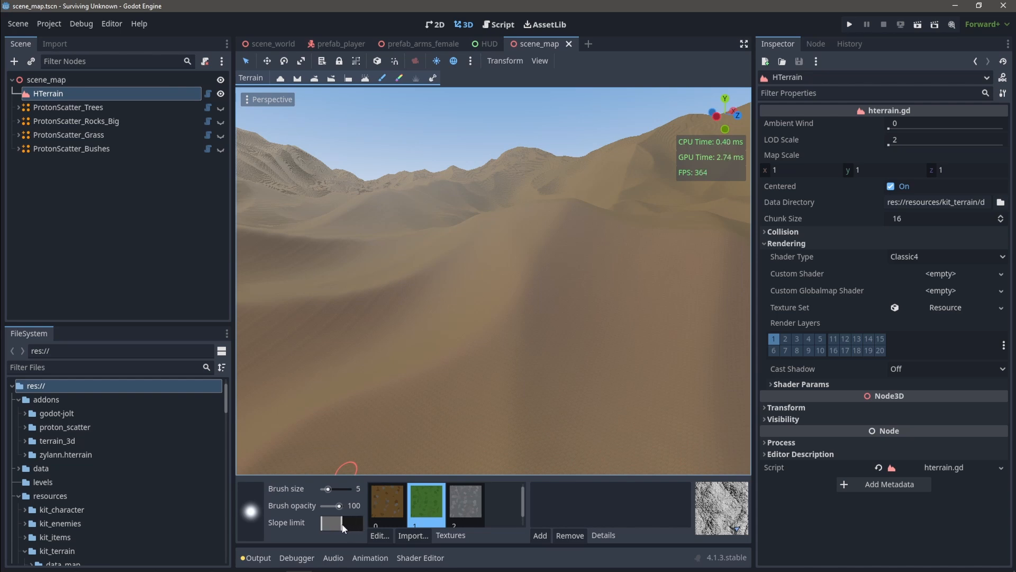
{"action": "scroll", "coordinate": [353, 483], "scroll_direction": "up", "scroll_amount": 5}
{"action": "mouse_move", "coordinate": [520, 334]}
{"action": "left_mouse_down"}
{"action": "mouse_move", "coordinate": [542, 251]}
{"action": "mouse_move", "coordinate": [370, 313]}
{"action": "left_mouse_up"}
{"action": "right_click_drag", "start_coordinate": [412, 326], "coordinate": [409, 322]}
{"action": "scroll", "coordinate": [410, 323], "scroll_direction": "up", "scroll_amount": 3}
{"action": "key", "text": "s"}
{"action": "right_click_drag", "start_coordinate": [499, 317], "coordinate": [499, 316]}
{"action": "key", "text": "ctrl+z"}
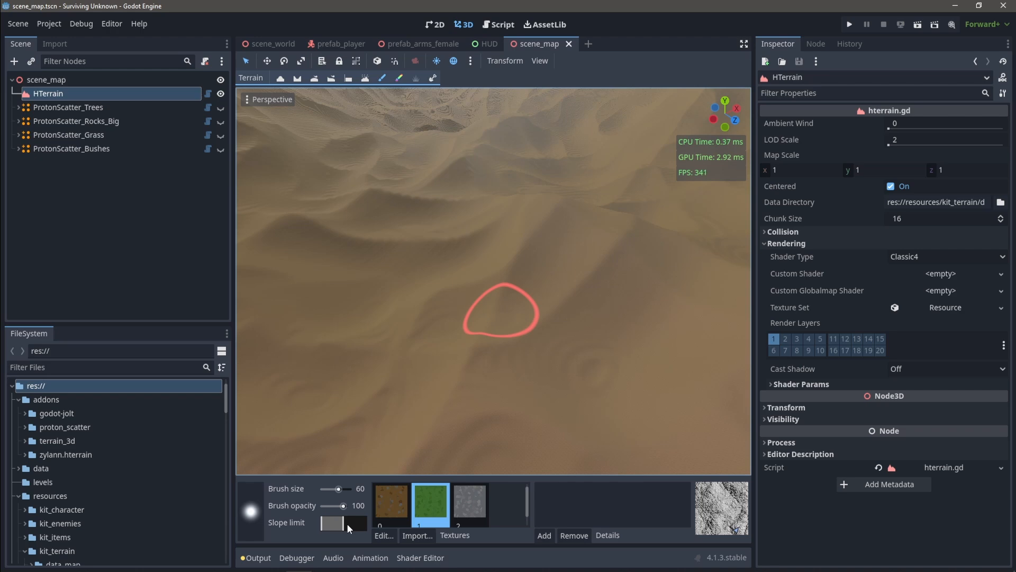
Paint the grass texture across the gentle slopes of the dunes with brush size 142 and a low slope limit
{"action": "left_click_drag", "start_coordinate": [339, 488], "coordinate": [345, 494]}
{"action": "mouse_move", "coordinate": [551, 271]}
{"action": "left_mouse_down"}
{"action": "mouse_move", "coordinate": [526, 207]}
{"action": "mouse_move", "coordinate": [678, 237]}
{"action": "mouse_move", "coordinate": [482, 225]}
{"action": "mouse_move", "coordinate": [518, 344]}
{"action": "mouse_move", "coordinate": [617, 384]}
{"action": "mouse_move", "coordinate": [320, 294]}
{"action": "mouse_move", "coordinate": [469, 413]}
{"action": "mouse_move", "coordinate": [612, 419]}
{"action": "left_mouse_up"}
{"action": "middle_click_drag", "start_coordinate": [612, 420], "coordinate": [547, 318]}
{"action": "mouse_move", "coordinate": [547, 318]}
{"action": "left_mouse_down"}
{"action": "mouse_move", "coordinate": [619, 431]}
{"action": "mouse_move", "coordinate": [292, 352]}
{"action": "mouse_move", "coordinate": [413, 186]}
{"action": "mouse_move", "coordinate": [616, 199]}
{"action": "mouse_move", "coordinate": [525, 202]}
{"action": "mouse_move", "coordinate": [492, 139]}
{"action": "mouse_move", "coordinate": [719, 297]}
{"action": "mouse_move", "coordinate": [629, 323]}
{"action": "left_mouse_up"}
{"action": "middle_click_drag", "start_coordinate": [628, 322], "coordinate": [509, 291]}
{"action": "mouse_move", "coordinate": [509, 291]}
{"action": "left_mouse_down"}
{"action": "mouse_move", "coordinate": [576, 186]}
{"action": "mouse_move", "coordinate": [456, 266]}
{"action": "left_mouse_up"}
{"action": "middle_click_drag", "start_coordinate": [456, 266], "coordinate": [373, 310]}
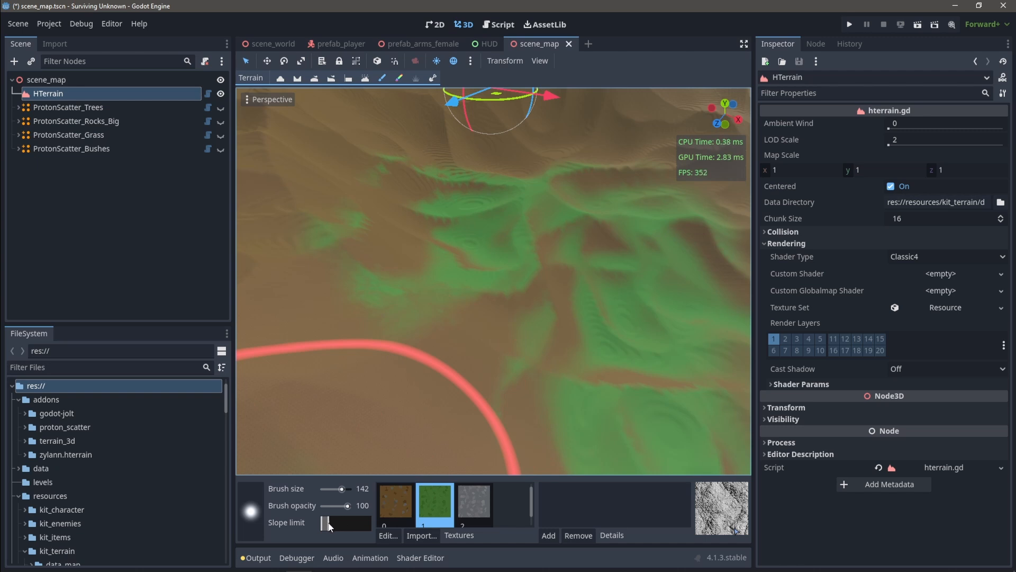
Paint the rock texture over the steeper slopes around the grass, raising the minimum of the slope limit
{"action": "left_click", "coordinate": [474, 502]}
{"action": "mouse_move", "coordinate": [471, 307]}
{"action": "left_mouse_down"}
{"action": "mouse_move", "coordinate": [517, 179]}
{"action": "mouse_move", "coordinate": [497, 341]}
{"action": "mouse_move", "coordinate": [681, 224]}
{"action": "mouse_move", "coordinate": [717, 289]}
{"action": "mouse_move", "coordinate": [500, 367]}
{"action": "mouse_move", "coordinate": [599, 248]}
{"action": "mouse_move", "coordinate": [507, 164]}
{"action": "left_mouse_up"}
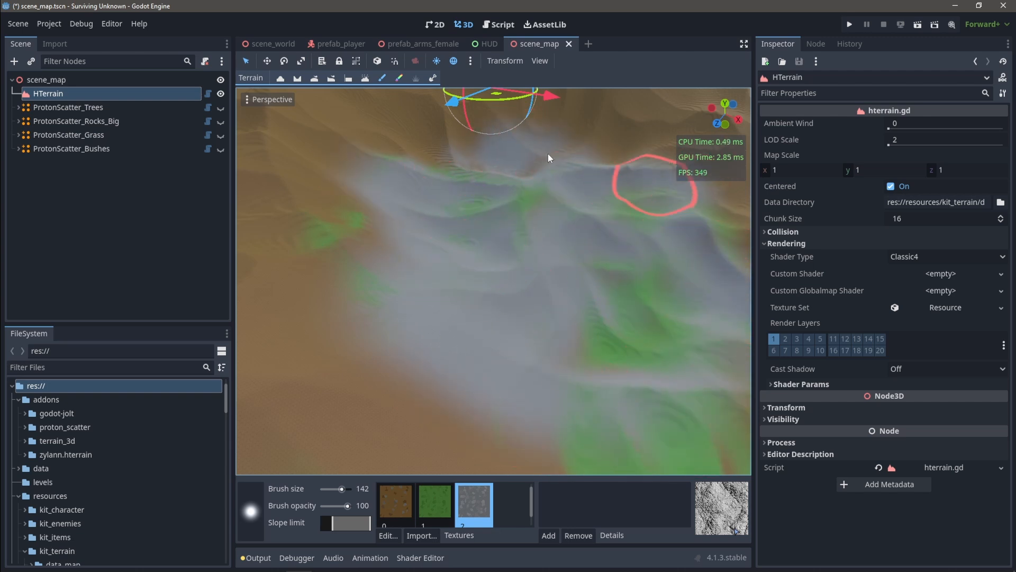
{"action": "mouse_move", "coordinate": [585, 324]}
{"action": "right_mouse_down"}
{"action": "mouse_move", "coordinate": [506, 293]}
{"action": "mouse_move", "coordinate": [633, 235]}
{"action": "right_mouse_up"}
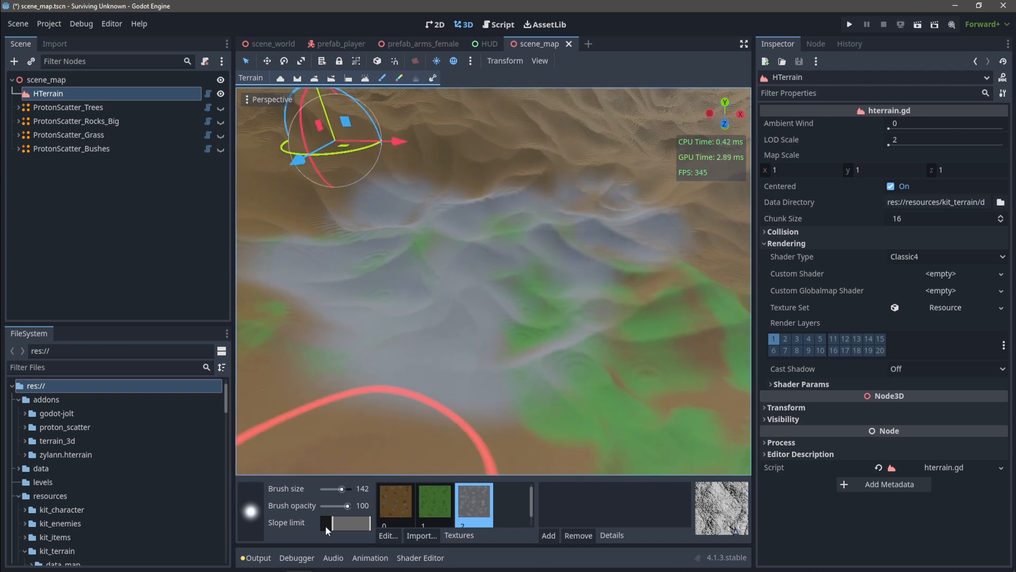
{"action": "left_click_drag", "start_coordinate": [334, 525], "coordinate": [347, 524]}
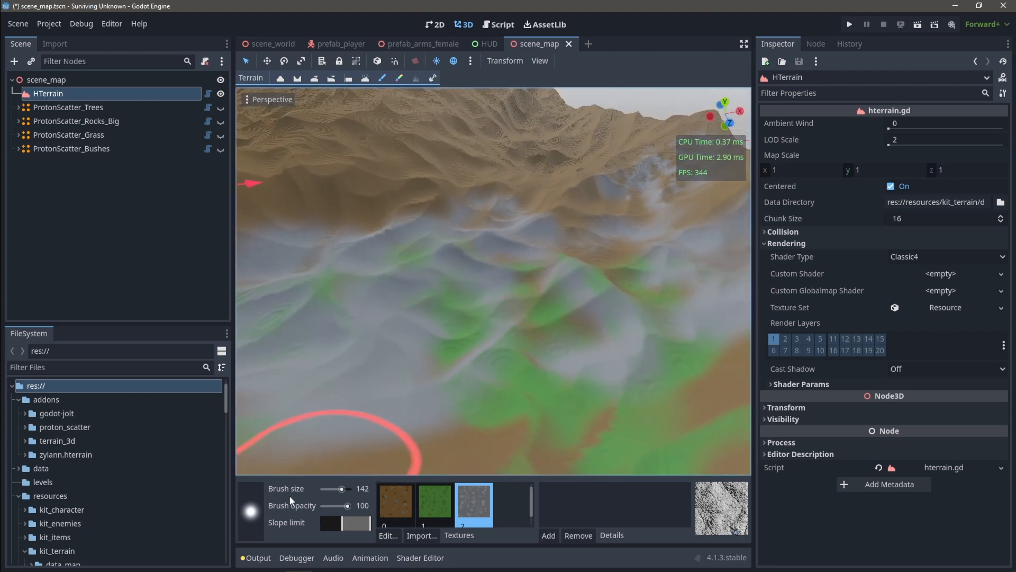
Enlarge the brush to size 500 for covering the whole terrain, and select the rock texture with an adjusted slope limit
{"action": "left_click_drag", "start_coordinate": [342, 489], "coordinate": [350, 492]}
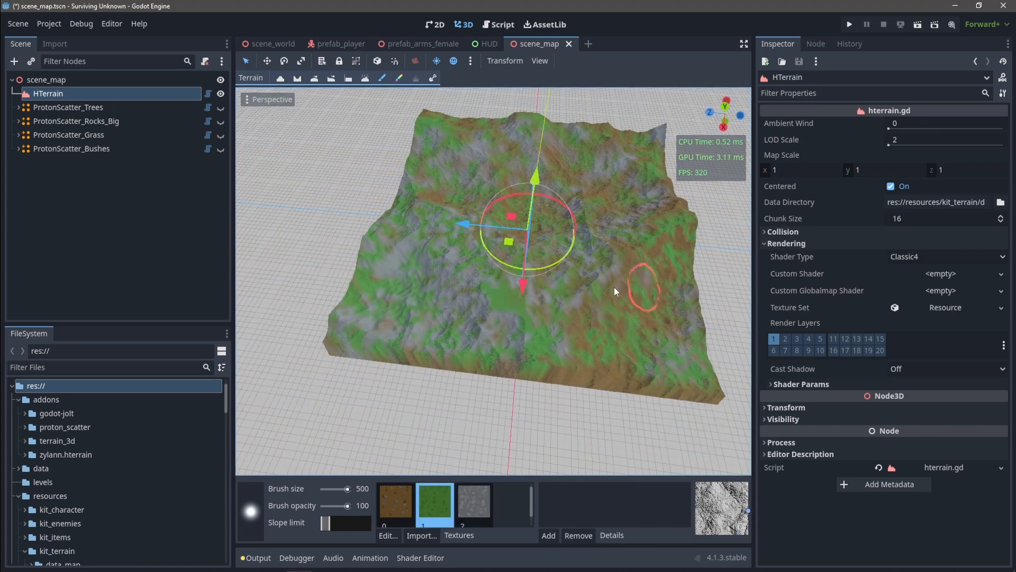
{"action": "left_click", "coordinate": [471, 506]}
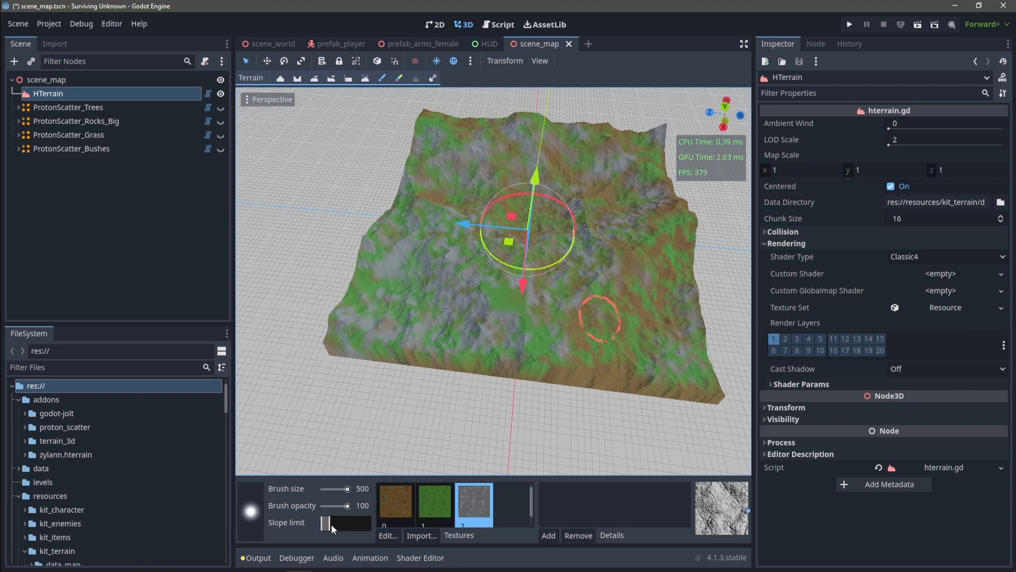
{"action": "left_click_drag", "start_coordinate": [324, 525], "coordinate": [339, 529]}
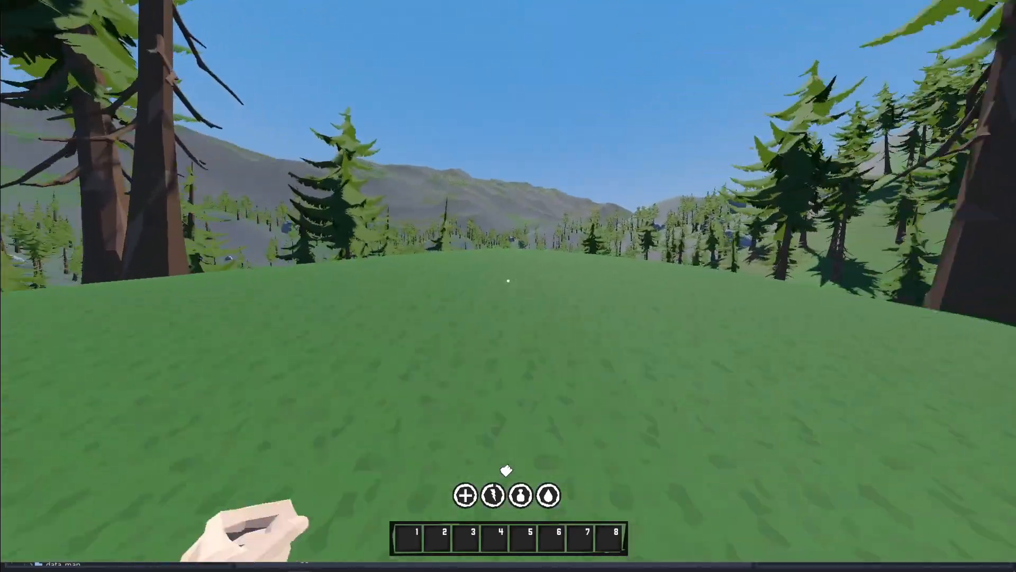
Walk downhill through the forest in the running game to examine the terrain textures, trees and large rocks
{"action": "key", "text": "w"}
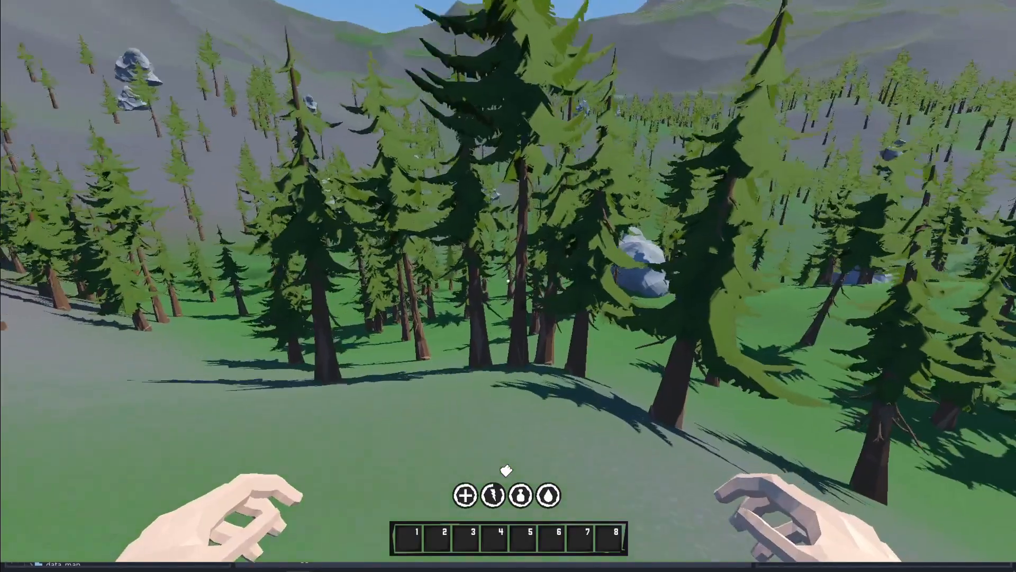
{"action": "key", "text": "w"}
{"action": "key", "text": "w"}
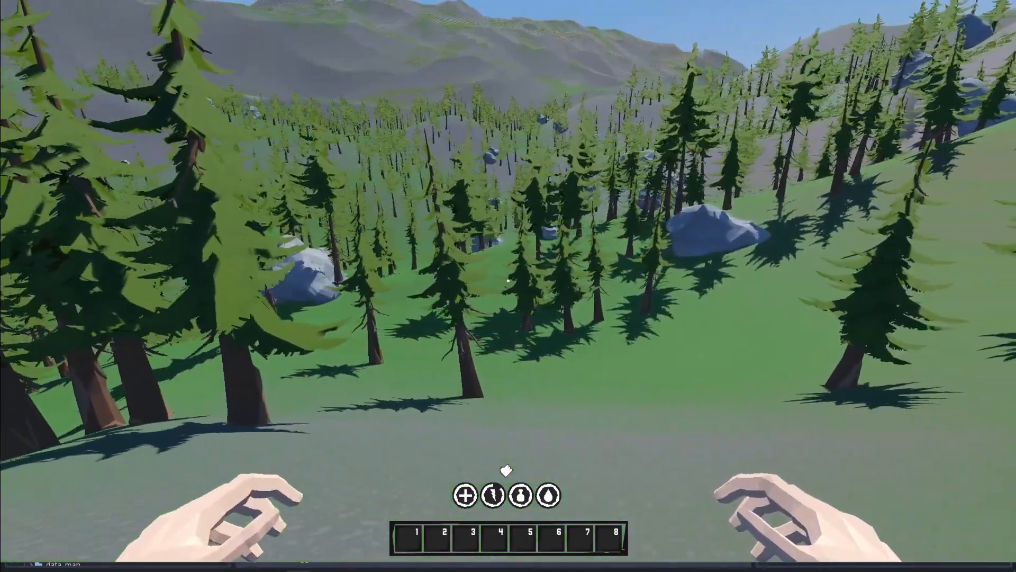
{"action": "key", "text": "w"}
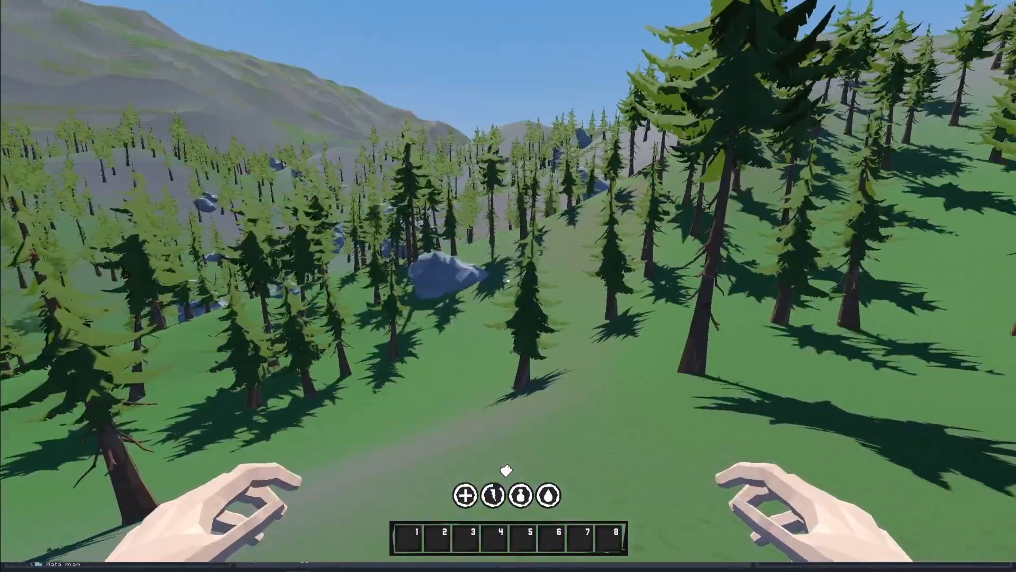
{"action": "key", "text": "w"}
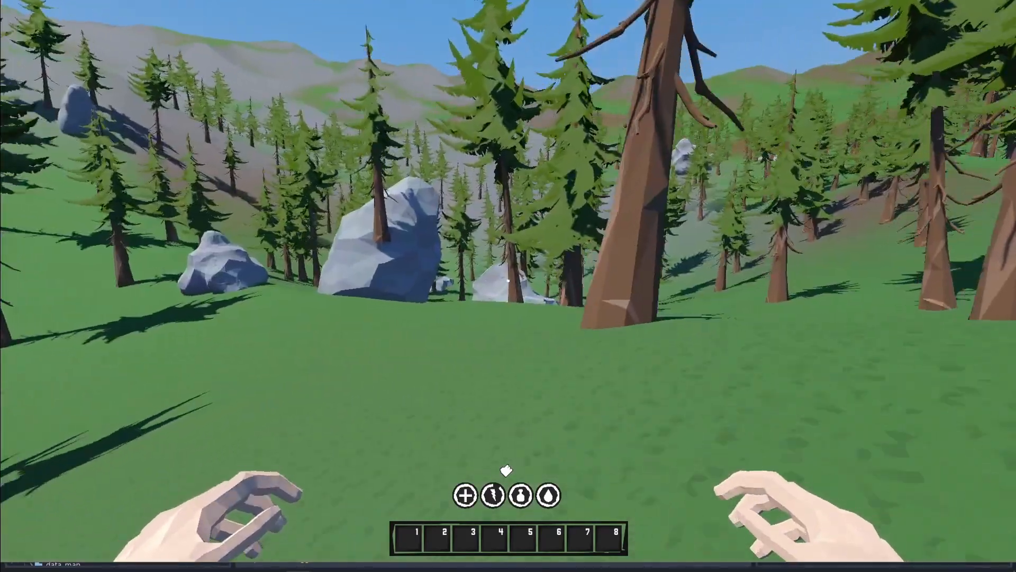
{"action": "key", "text": "w"}
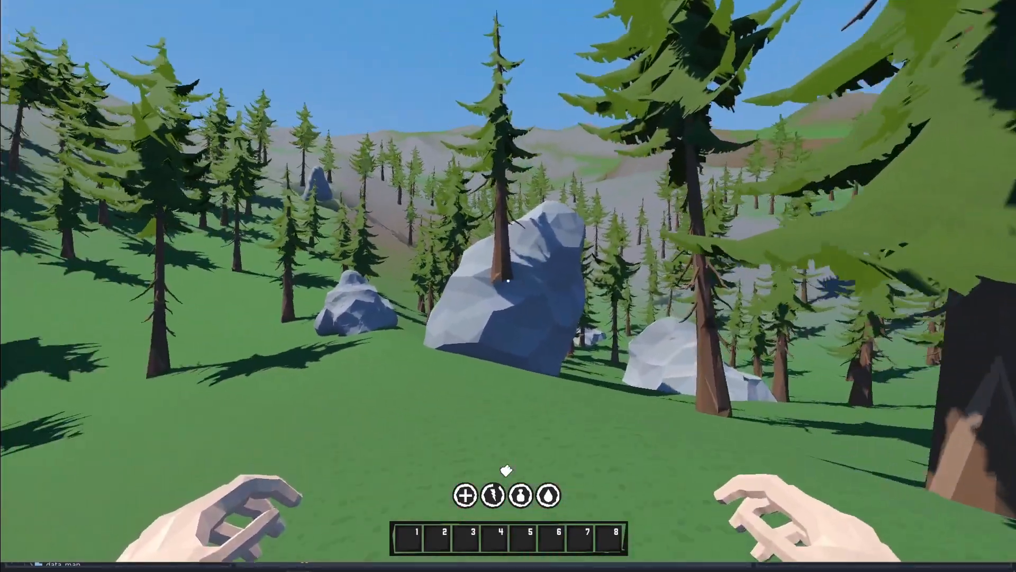
{"action": "key", "text": "w"}
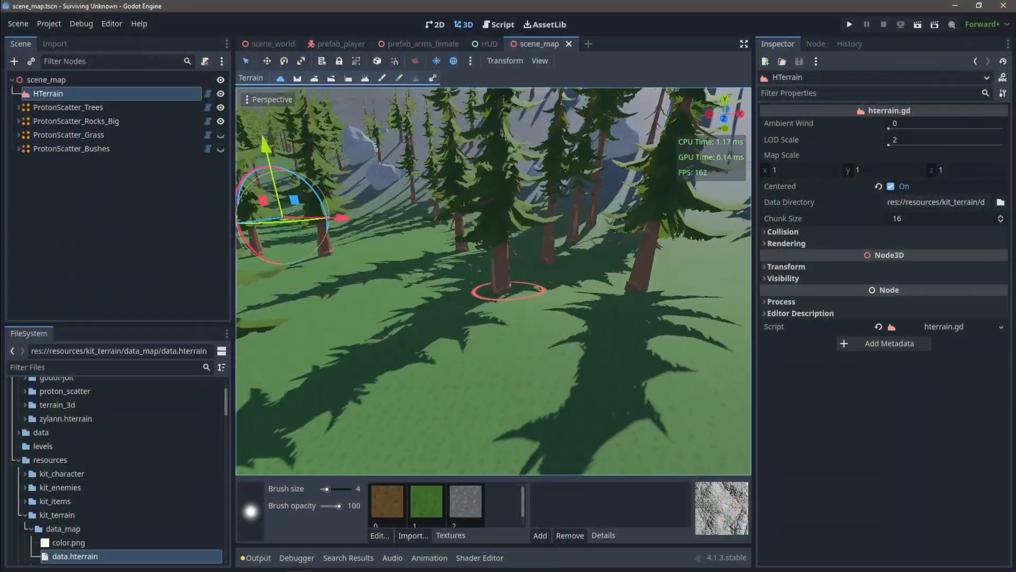
Widen the 3D viewport on both sides and look over the scattered trees and rocks on the painted terrain
{"action": "right_click_drag", "start_coordinate": [508, 291], "coordinate": [302, 285]}
{"action": "key", "text": "s"}
{"action": "key", "text": "d"}
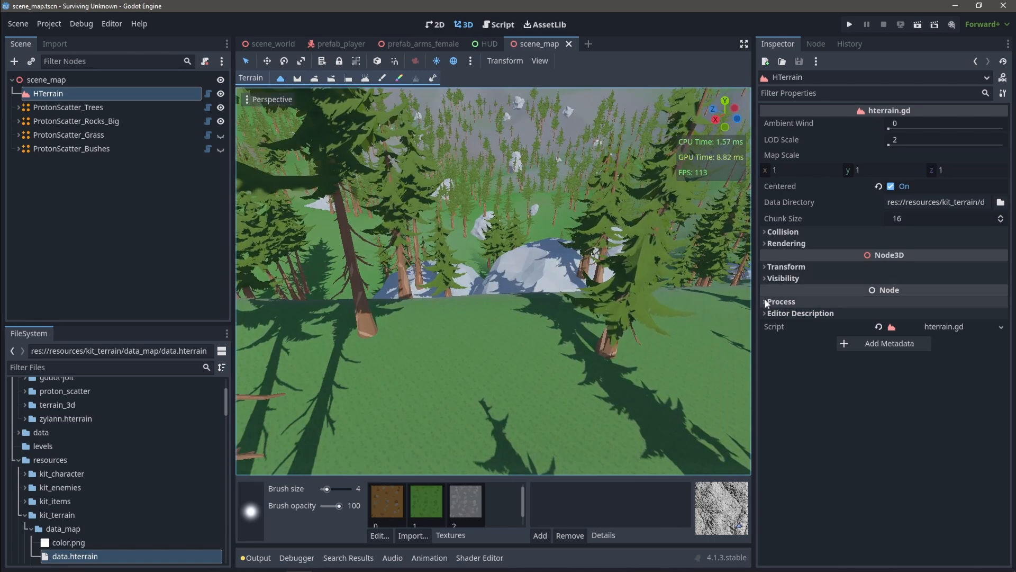
{"action": "left_click_drag", "start_coordinate": [754, 295], "coordinate": [812, 295]}
{"action": "right_click_drag", "start_coordinate": [471, 234], "coordinate": [481, 224]}
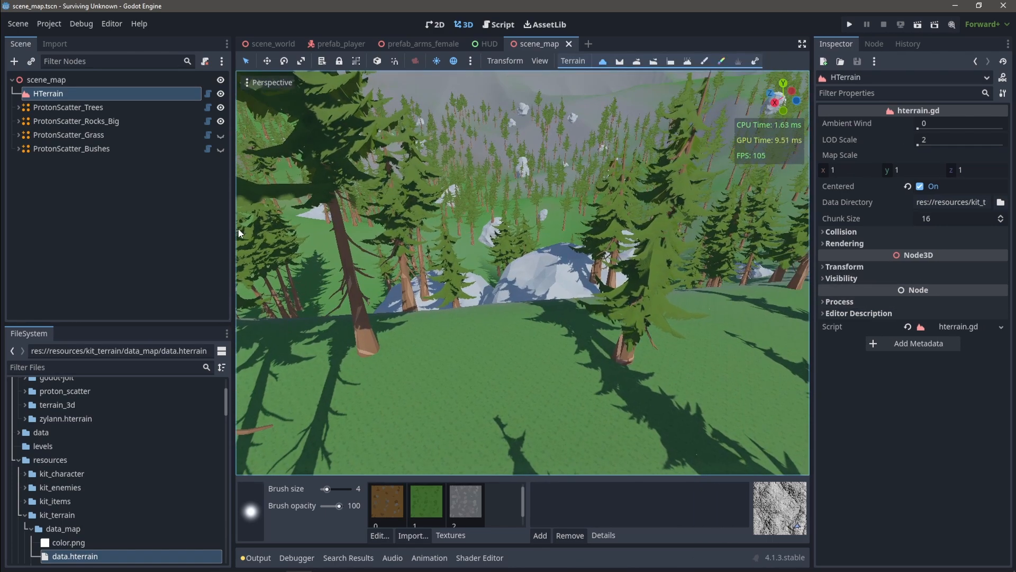
{"action": "left_click_drag", "start_coordinate": [234, 230], "coordinate": [190, 233]}
{"action": "right_click_drag", "start_coordinate": [501, 273], "coordinate": [495, 231]}
{"action": "key", "text": "w"}
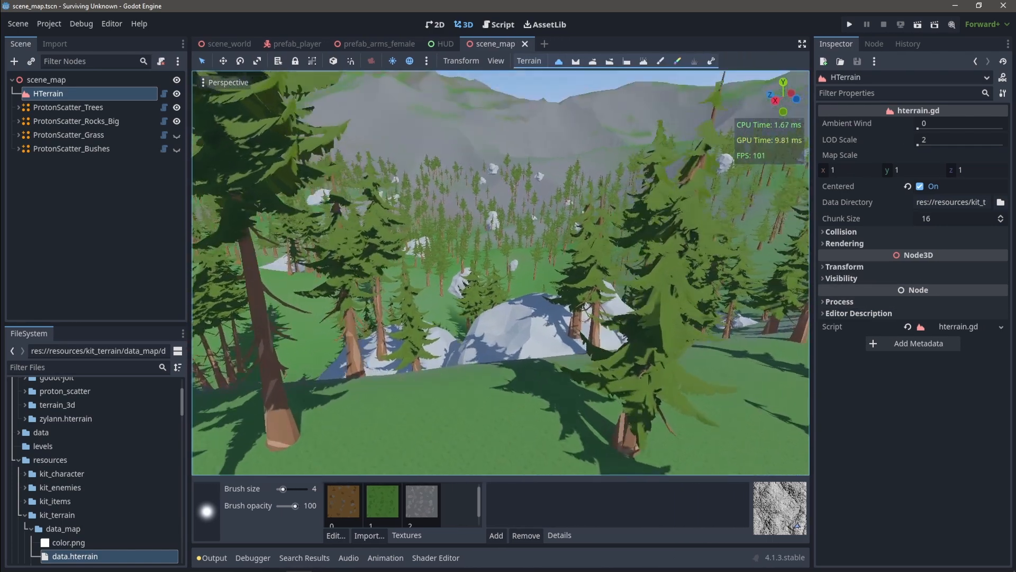
{"action": "key", "text": "w"}
{"action": "right_click_drag", "start_coordinate": [501, 272], "coordinate": [707, 264]}
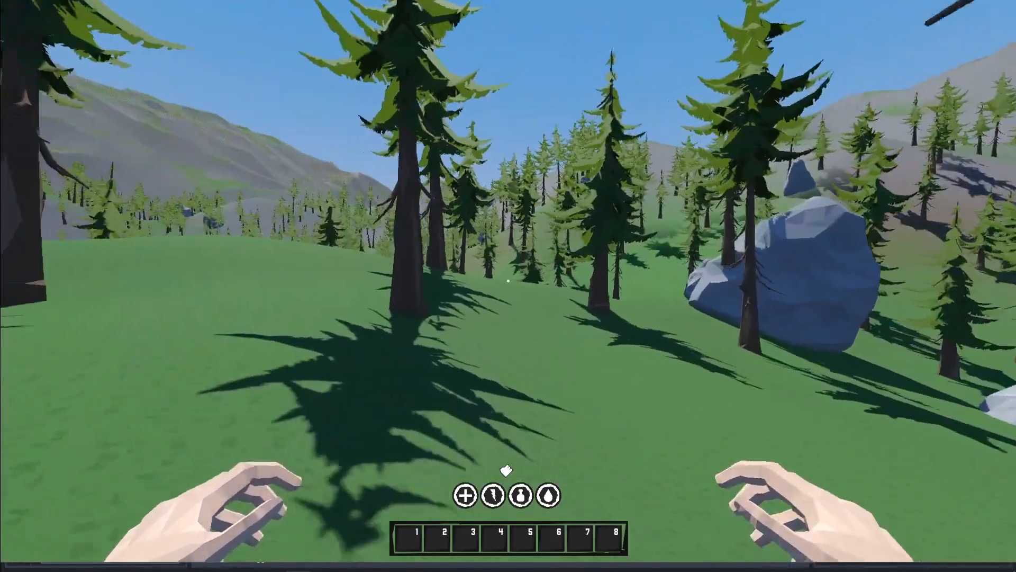
Walk around the hilltop and valley edge in the running game to examine the forest, ground textures and distant mountains
{"action": "key", "text": "w"}
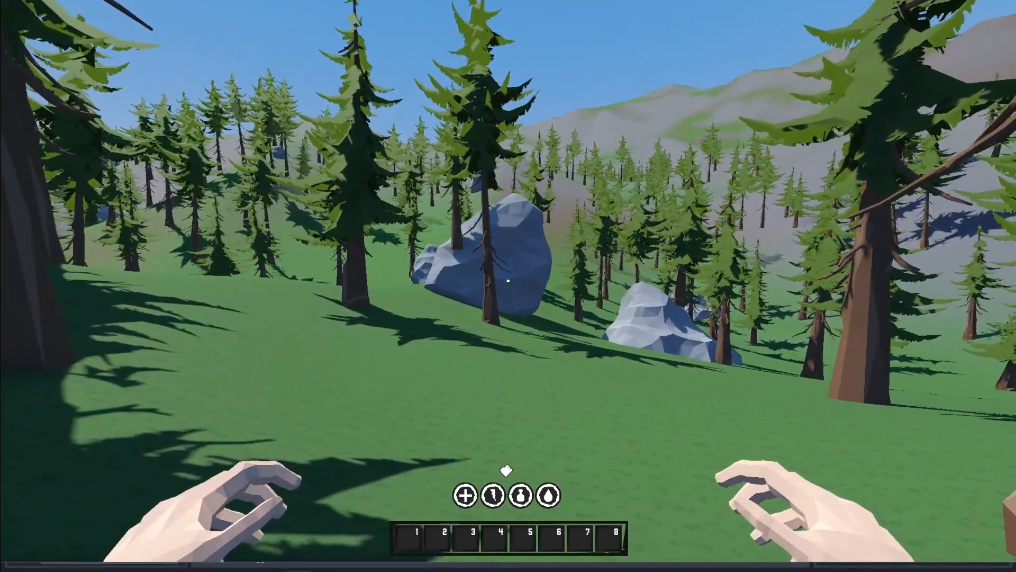
{"action": "key", "text": "w"}
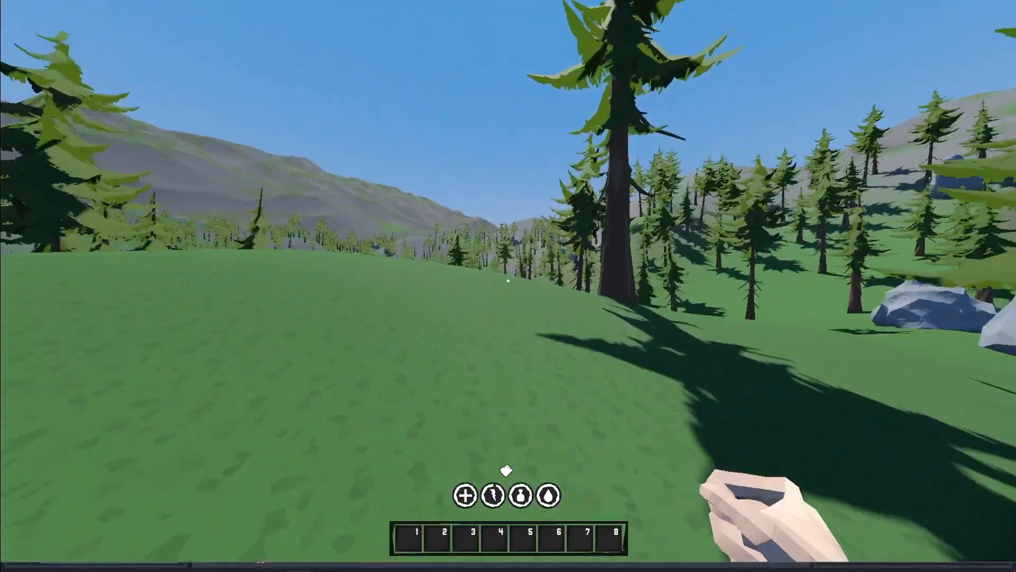
{"action": "key", "text": "w"}
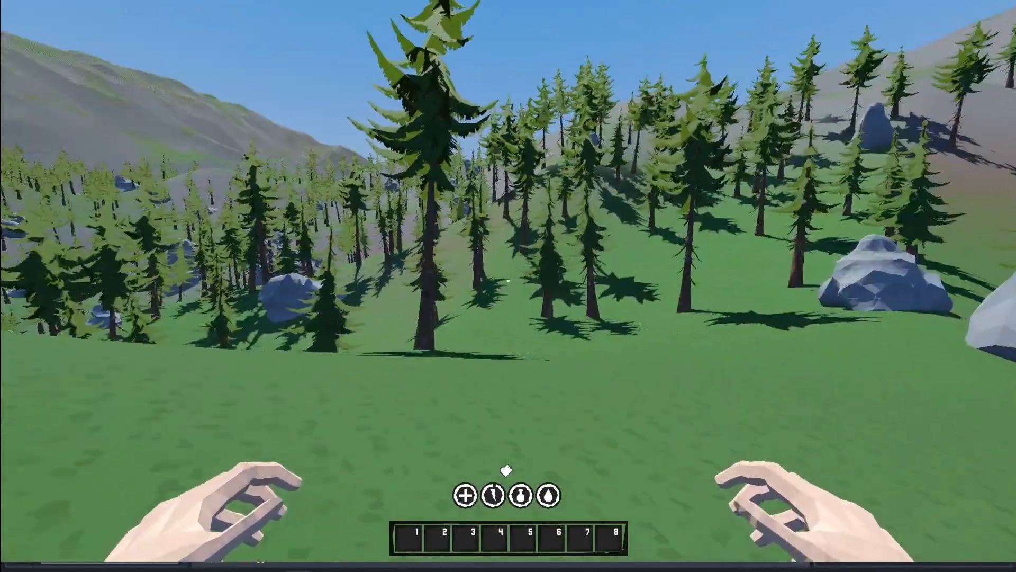
{"action": "key", "text": "w"}
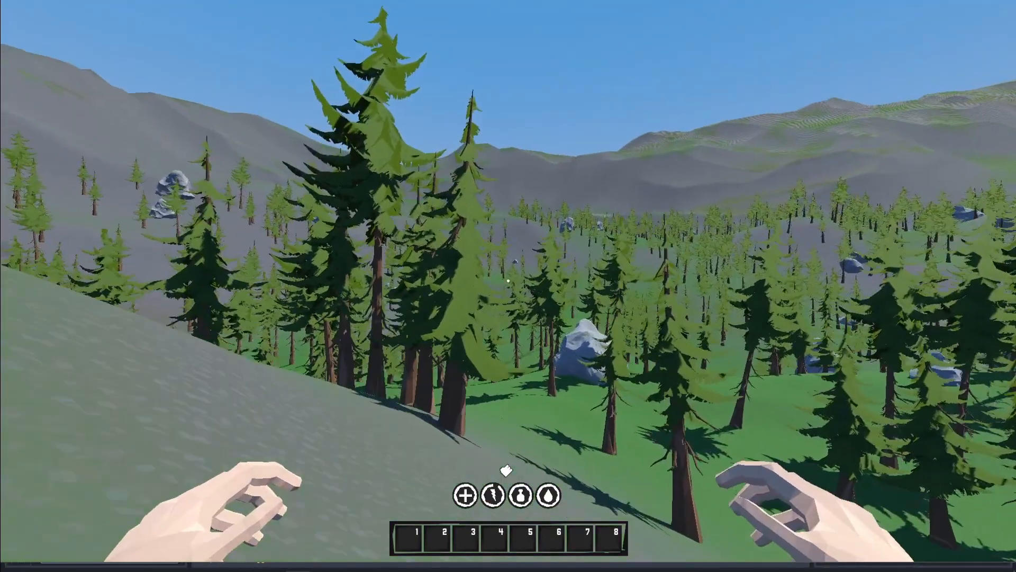
{"action": "key", "text": "w"}
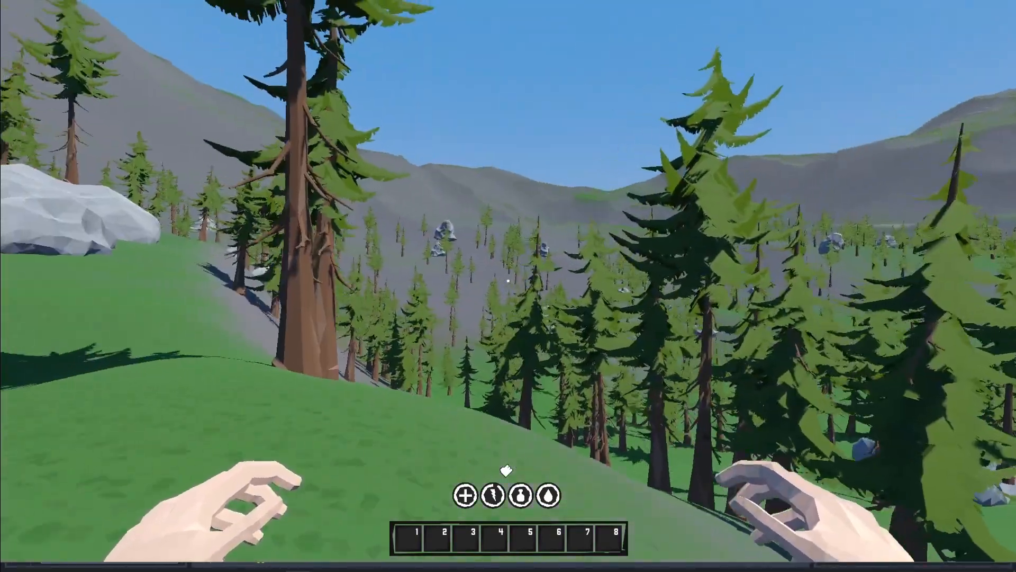
{"action": "key", "text": "w"}
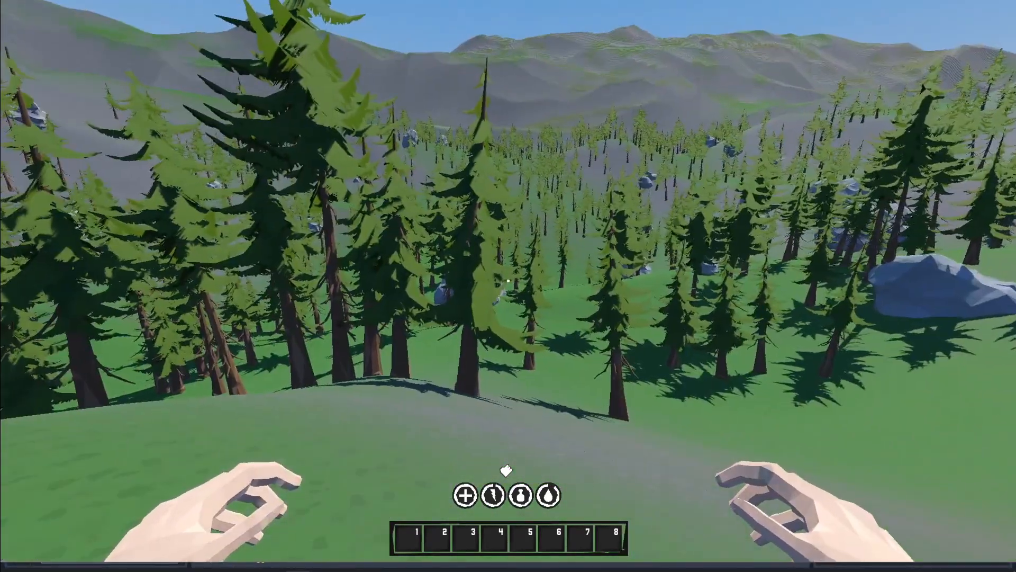
{"action": "key", "text": "w"}
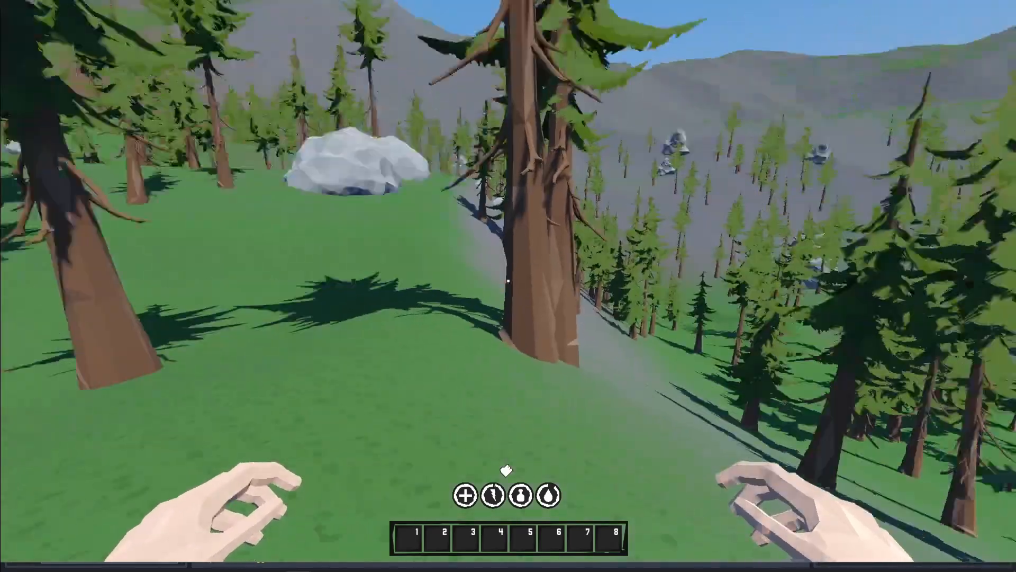
{"action": "key", "text": "w"}
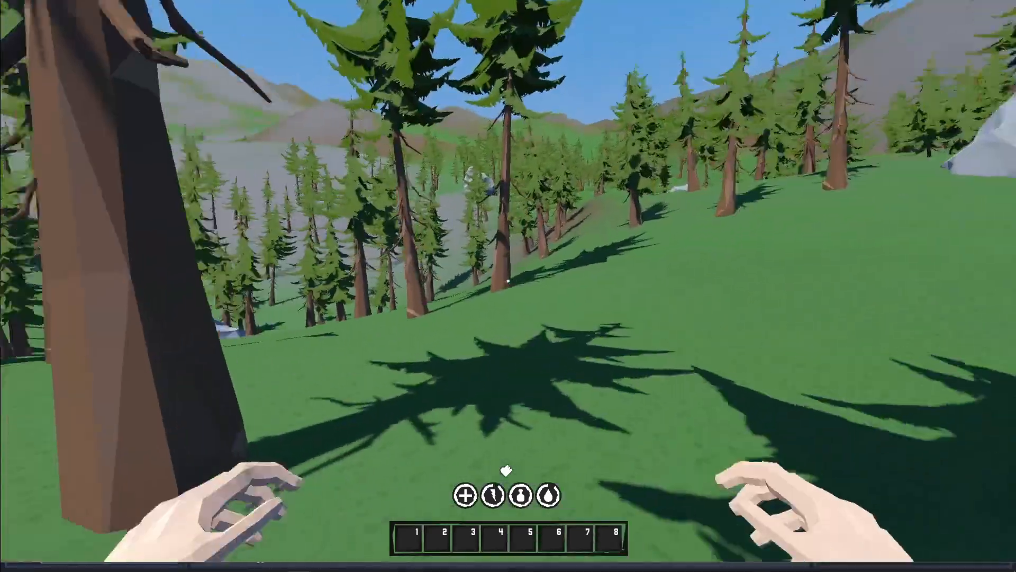
{"action": "key", "text": "w"}
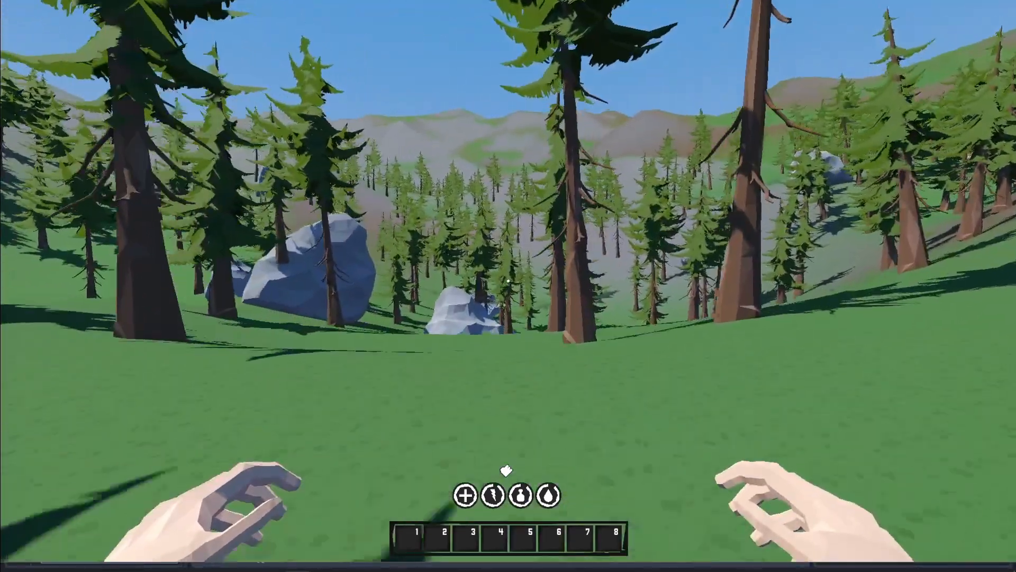
{"action": "key", "text": "w"}
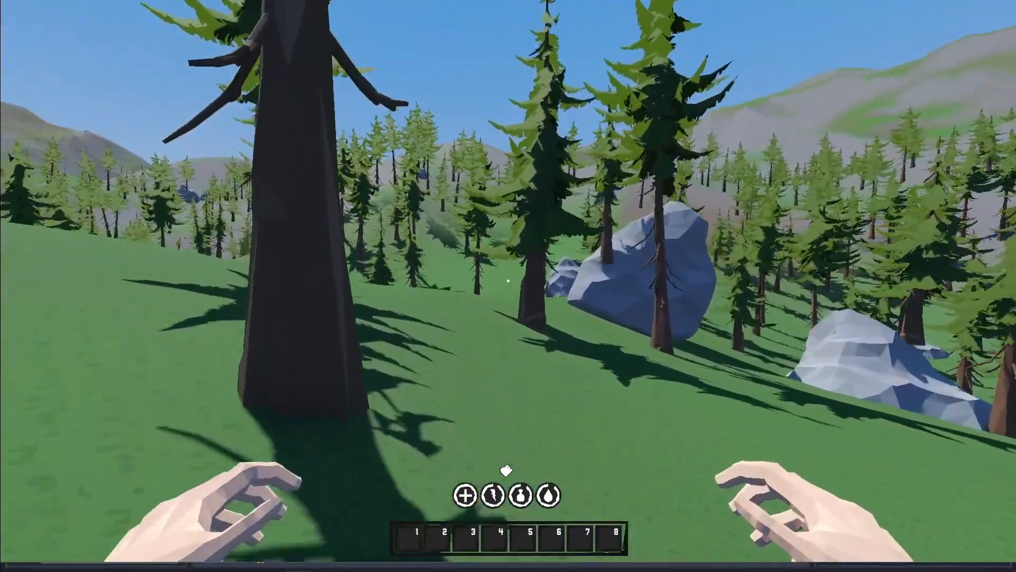
{"action": "key", "text": "w"}
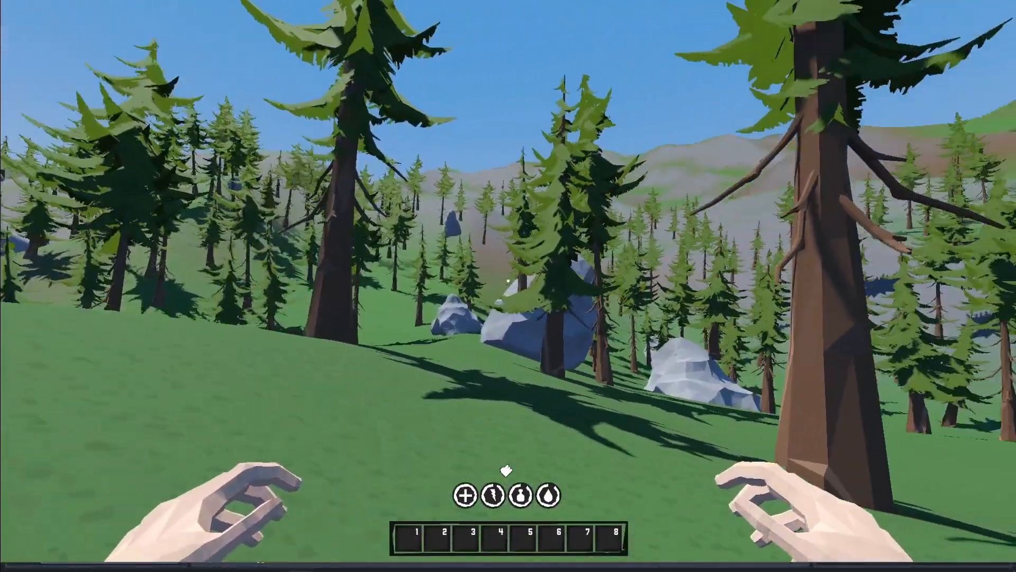
{"action": "key", "text": "w"}
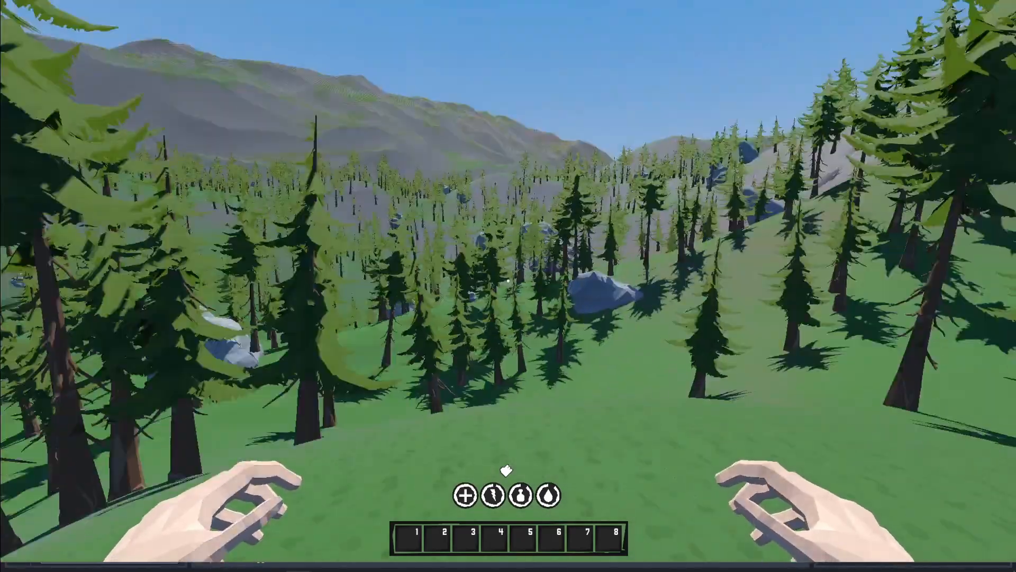
{"action": "key", "text": "w"}
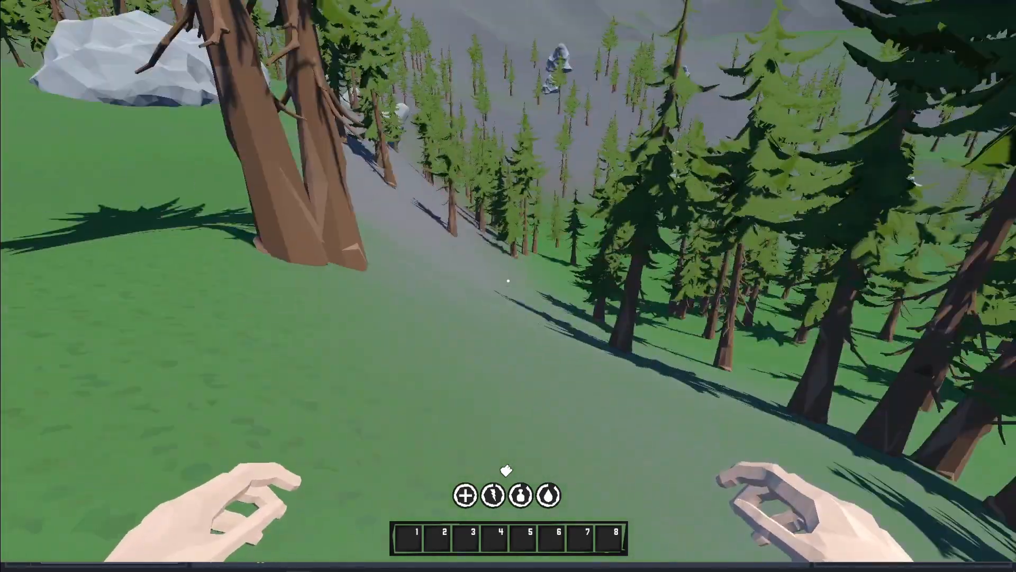
{"action": "key", "text": "w"}
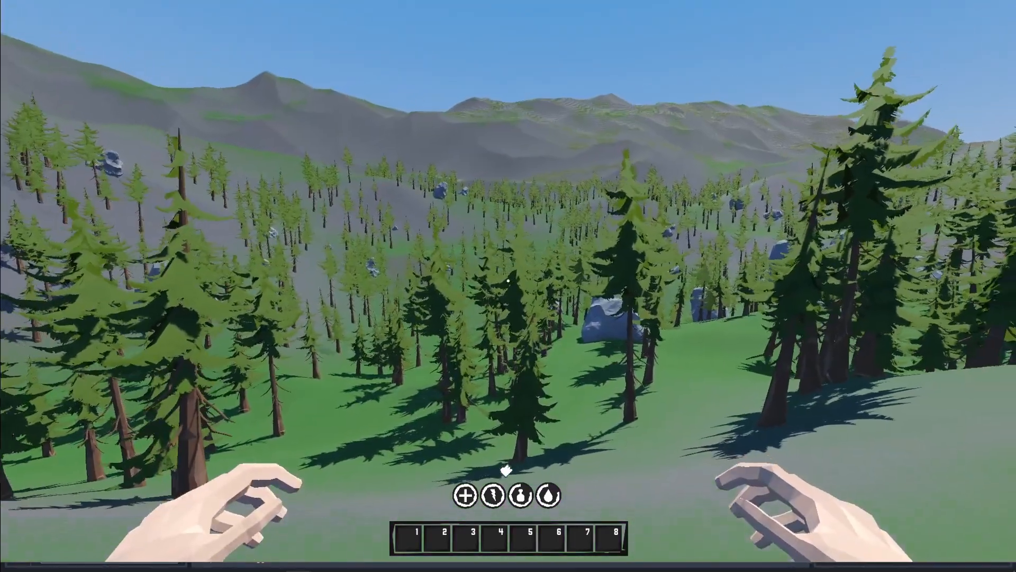
{"action": "key", "text": "w"}
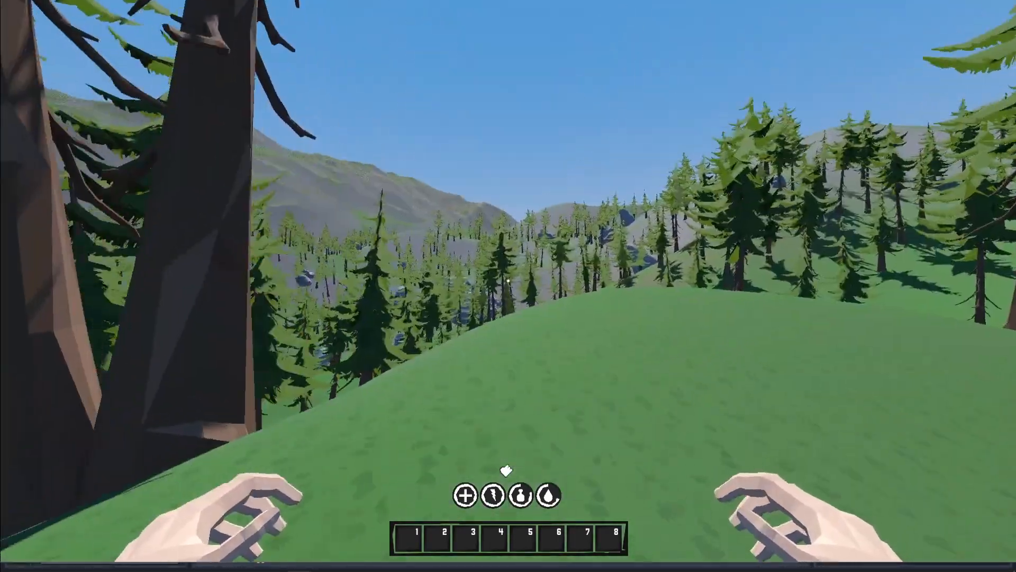
{"action": "key", "text": "w"}
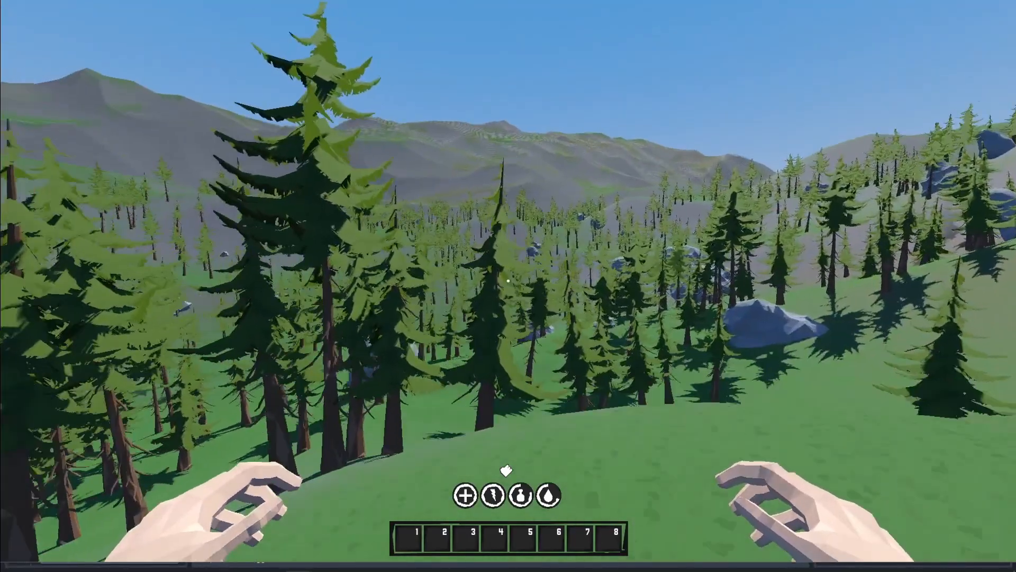
{"action": "key", "text": "w"}
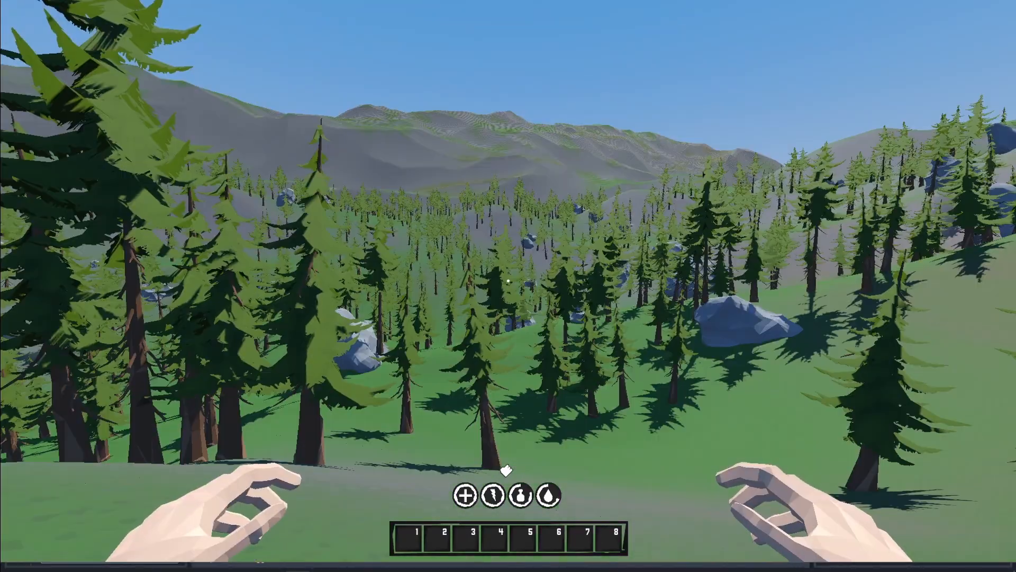
{"action": "key", "text": "w"}
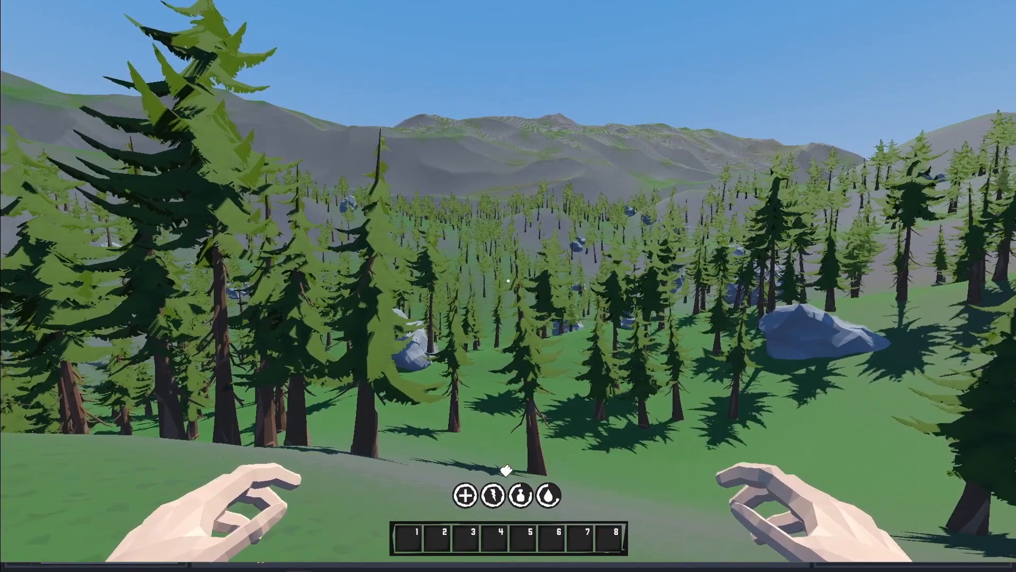